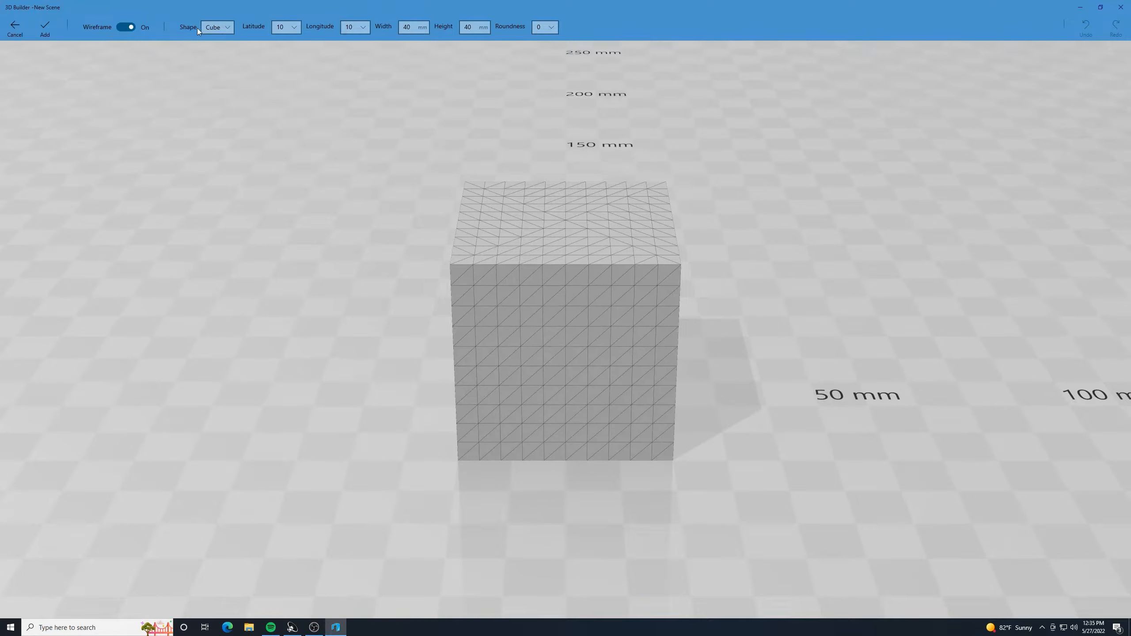
# - Keep Cube as the custom shape, set its roundness to 1, and add it to the scene
pyautogui.click(229, 29)
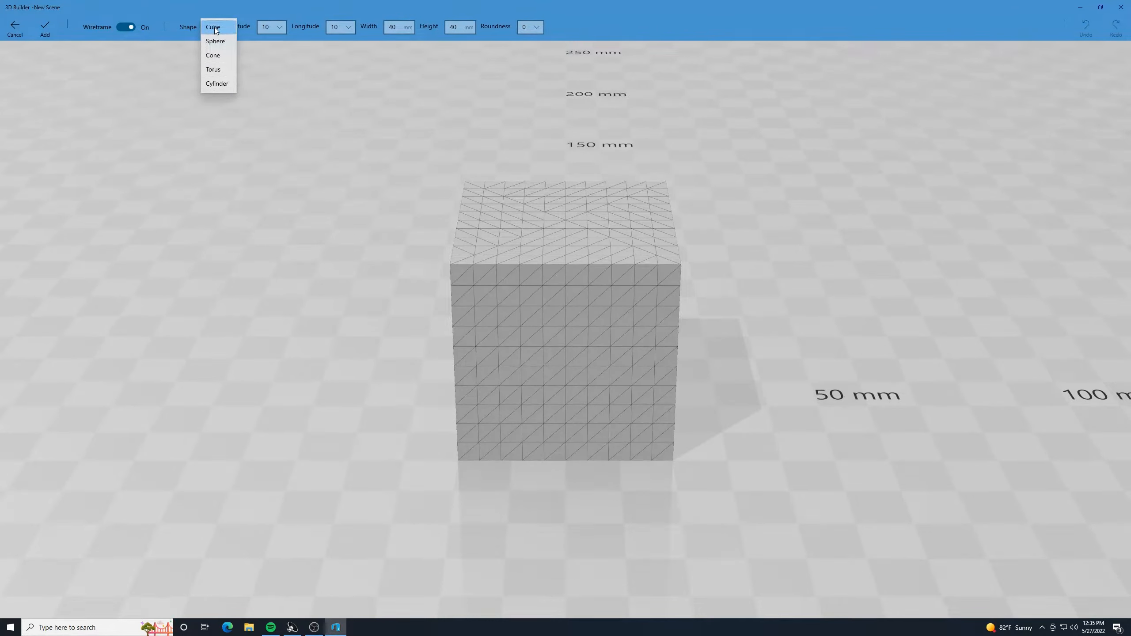
pyautogui.click(212, 30)
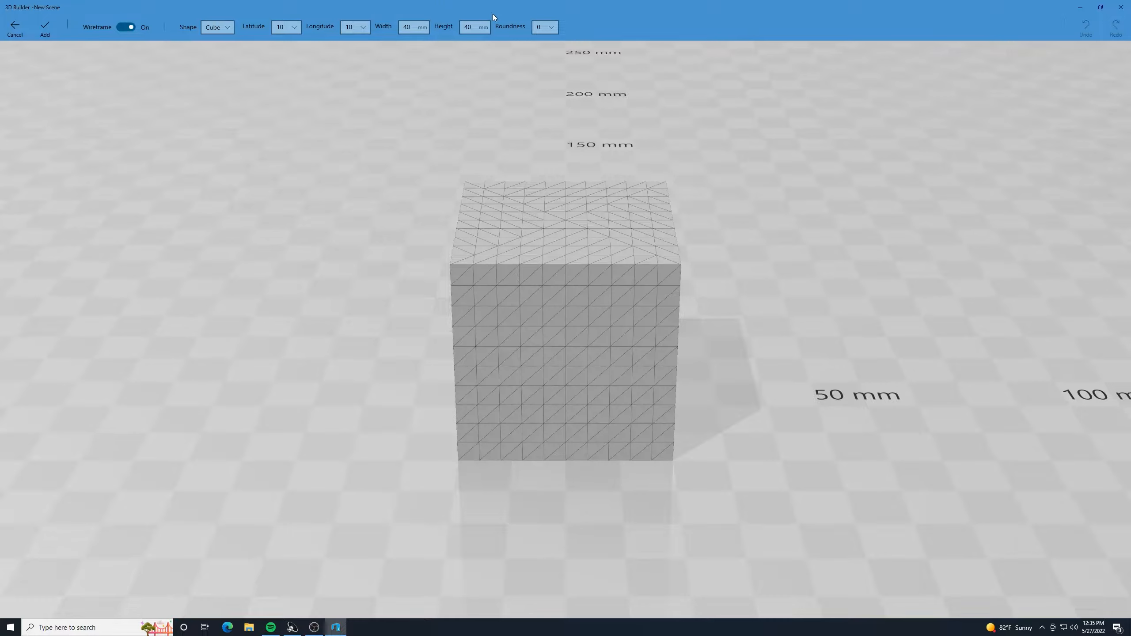
pyautogui.click(551, 28)
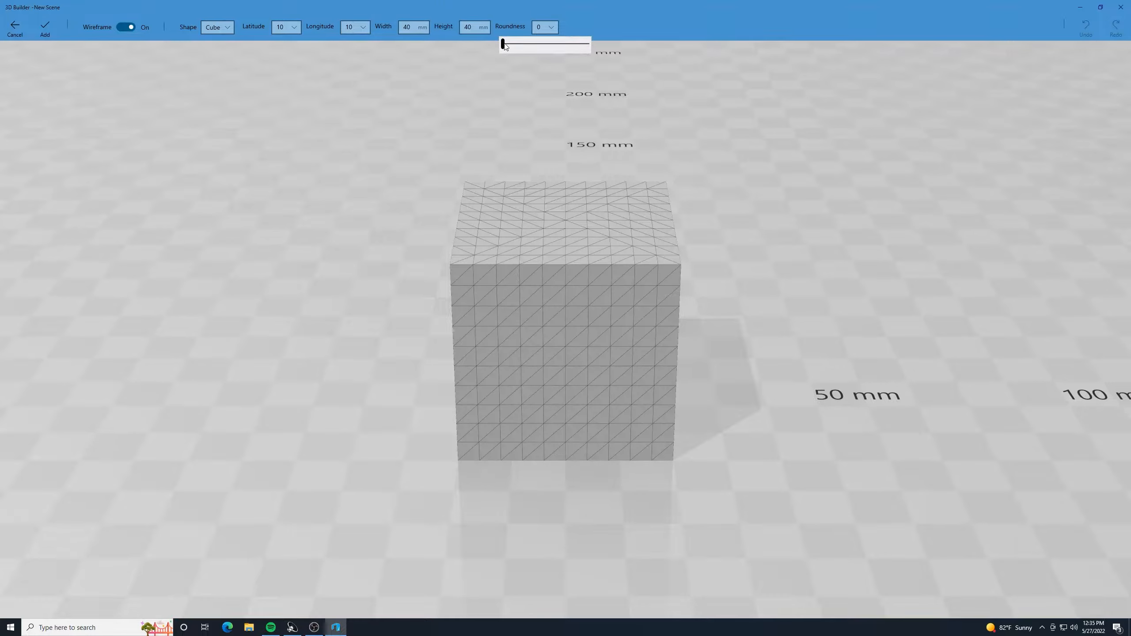
pyautogui.moveTo(503, 43); pyautogui.dragTo(518, 45)
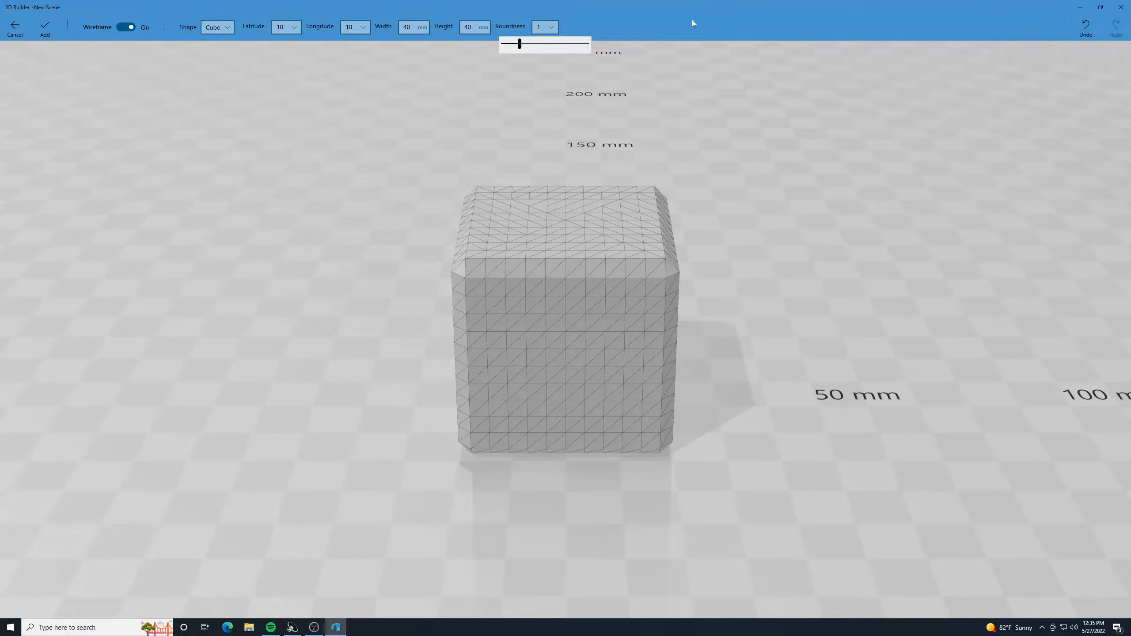
pyautogui.click(51, 29)
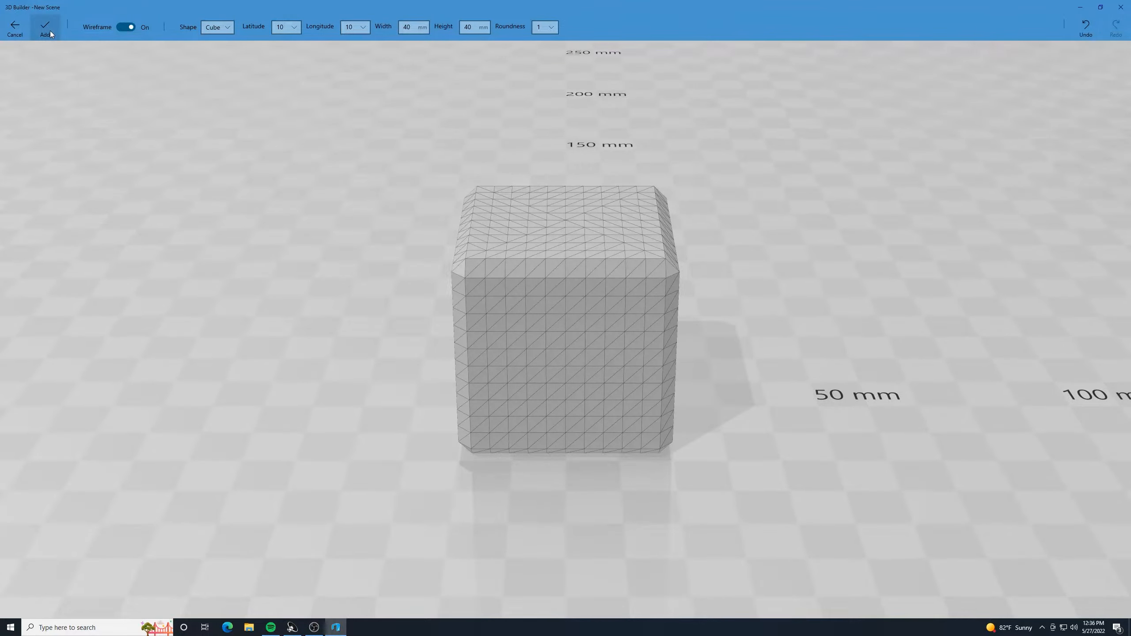
pyautogui.click(46, 29)
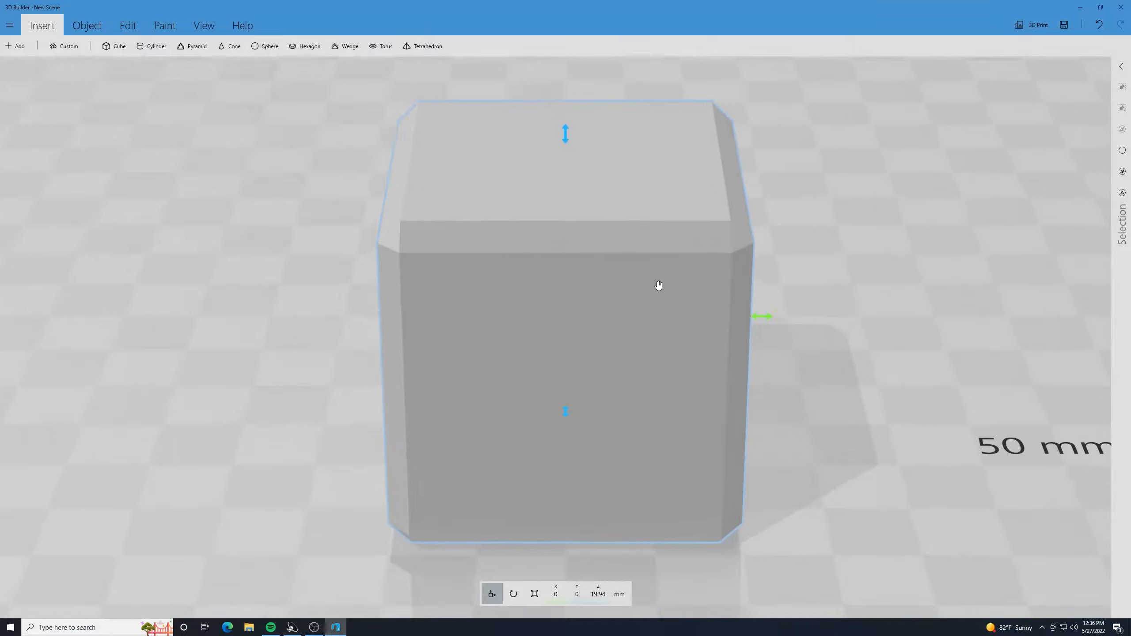
# - Split the rounded cube with a cutting plane pitched 90 degrees, keeping only the bottom part
pyautogui.moveTo(749, 354); pyautogui.dragTo(751, 310)
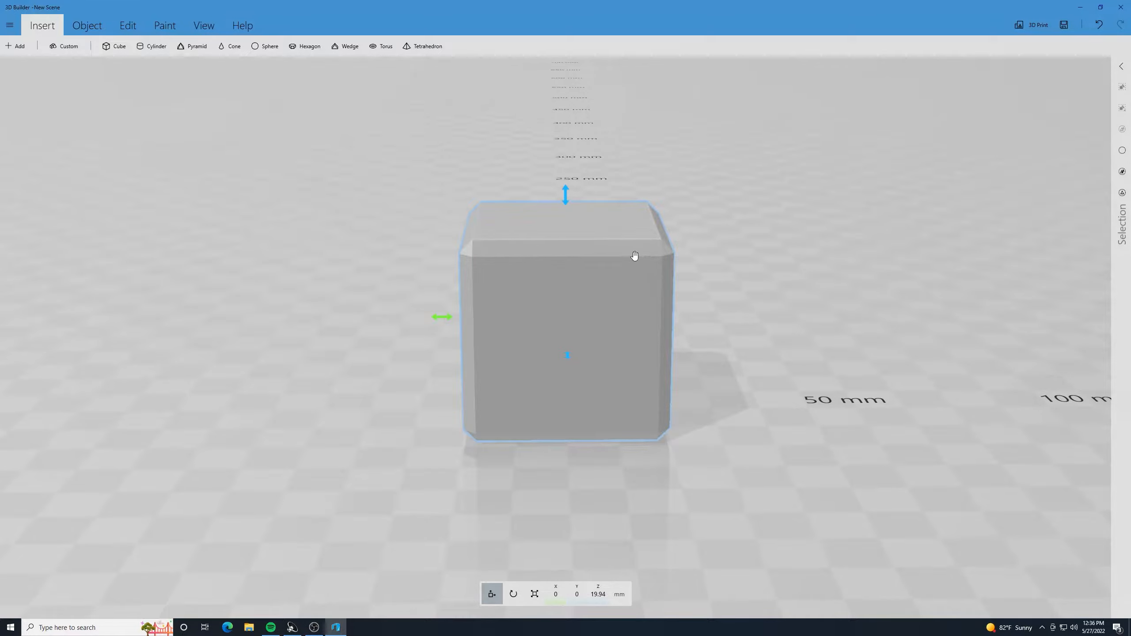
pyautogui.click(562, 297)
pyautogui.click(562, 298)
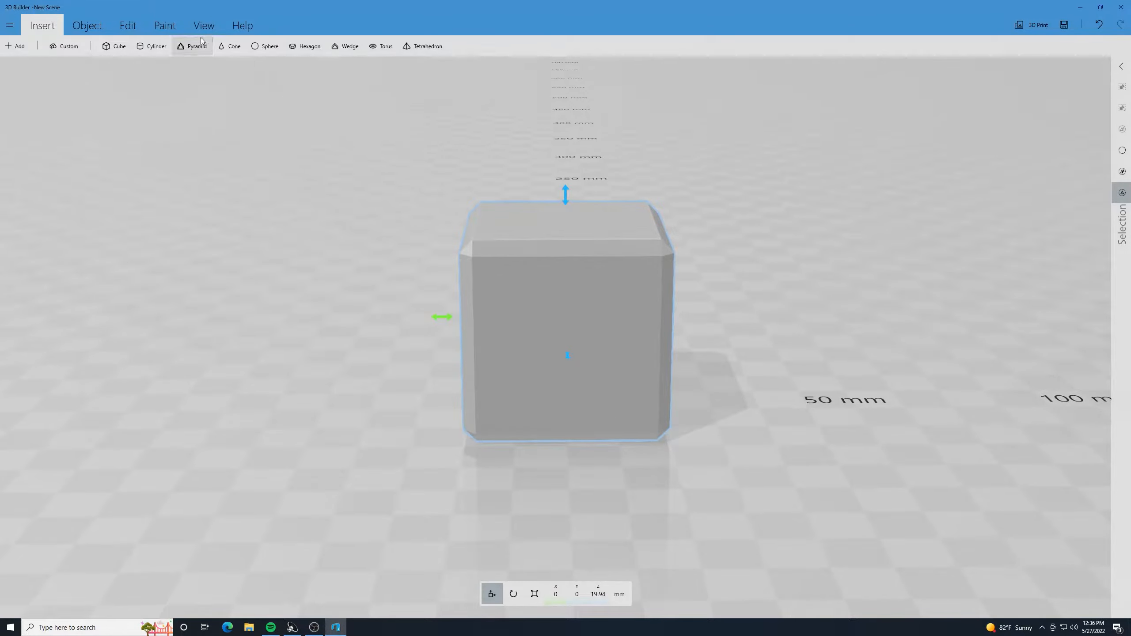
pyautogui.click(129, 28)
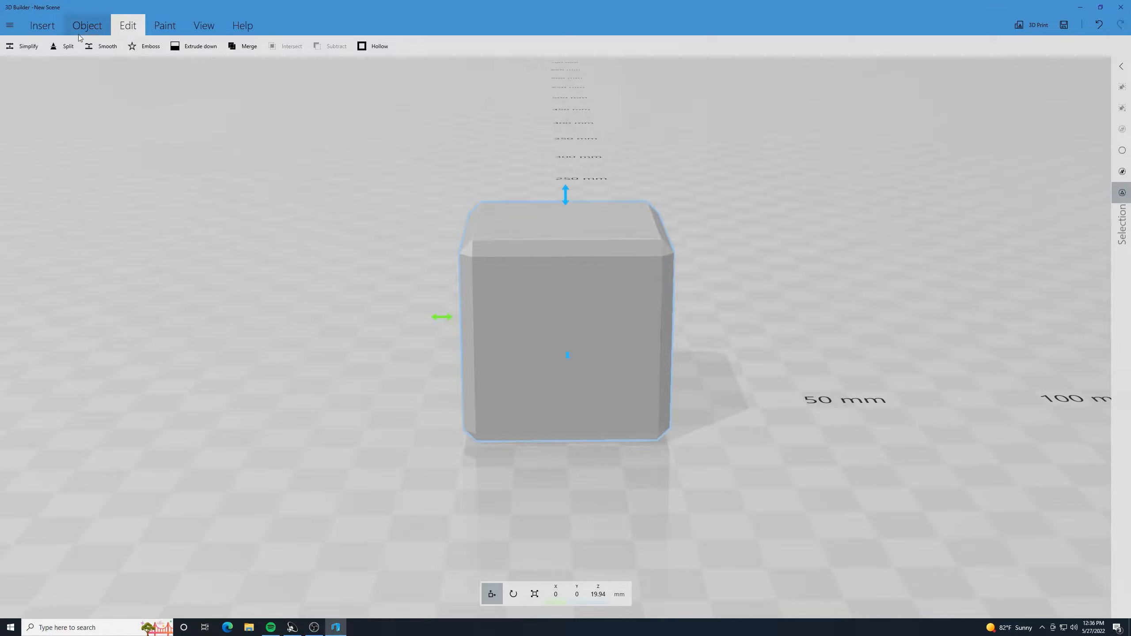
pyautogui.click(64, 46)
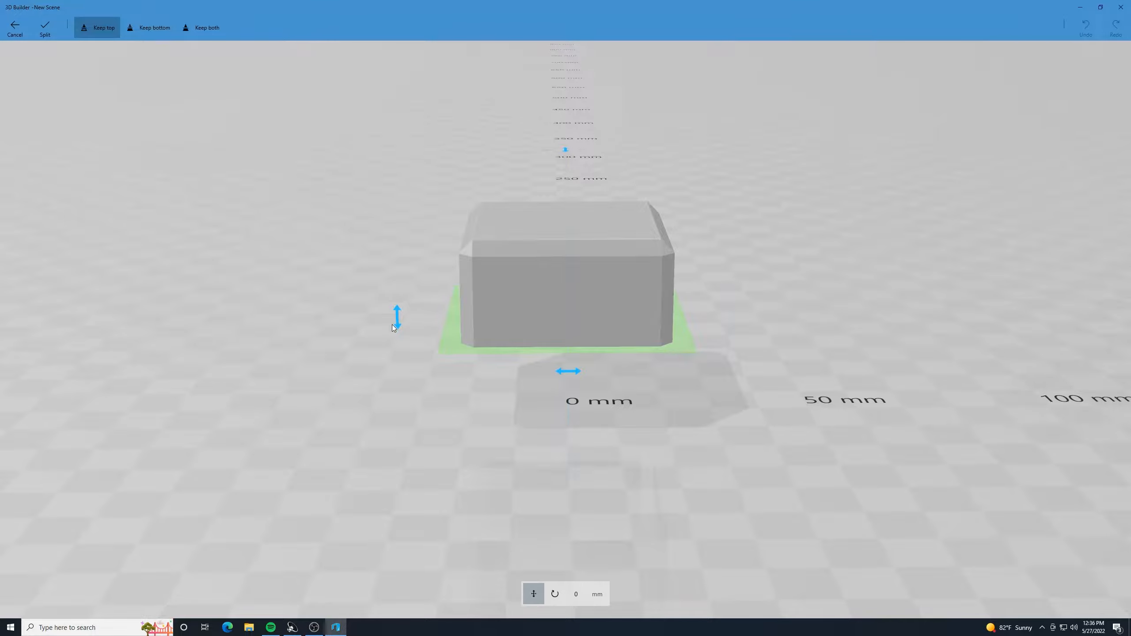
pyautogui.moveTo(397, 318); pyautogui.dragTo(450, 264)
pyautogui.click(576, 594)
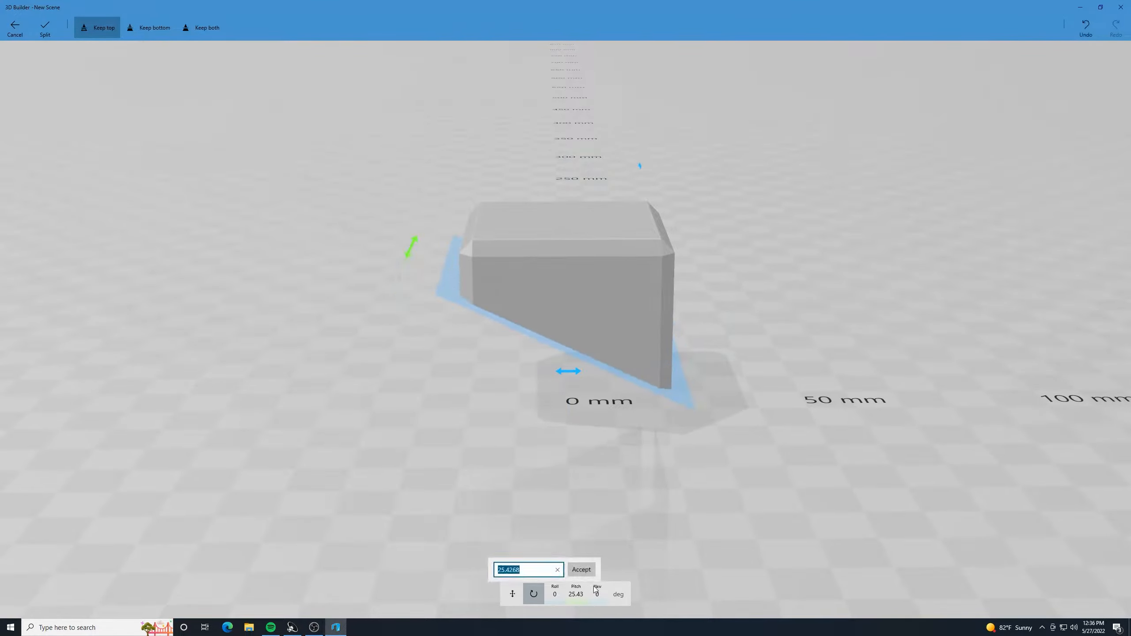
pyautogui.write('90')
pyautogui.press('Return')
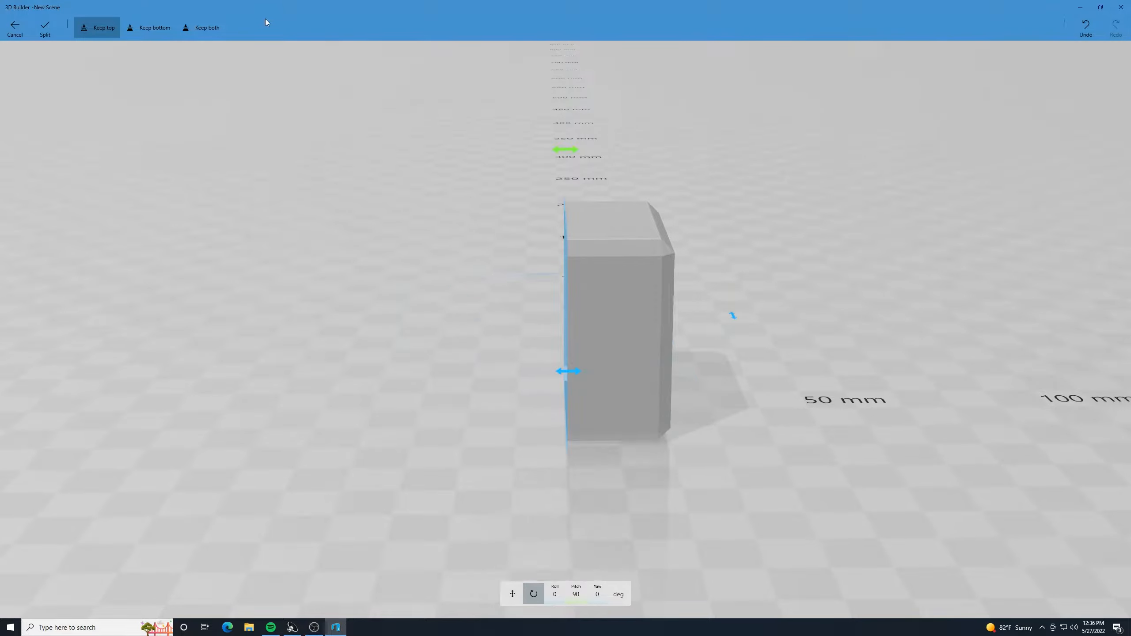
pyautogui.click(162, 31)
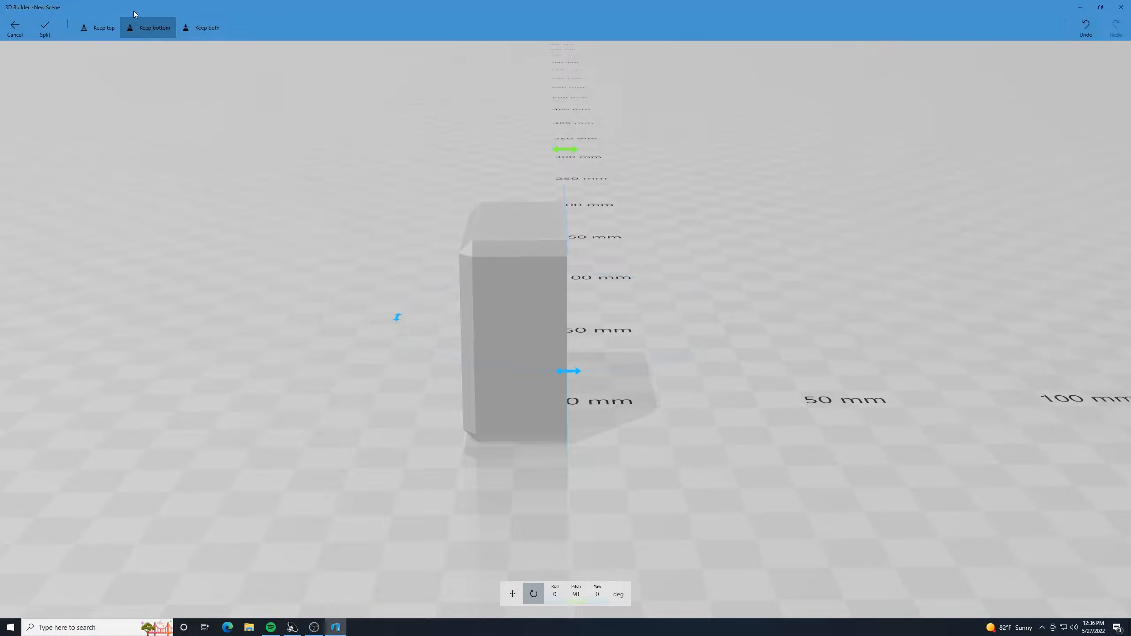
pyautogui.click(45, 28)
# - Start another split on the remaining half block with the cutting plane pitched to 90 degrees
pyautogui.moveTo(643, 216); pyautogui.dragTo(699, 224, button='right')
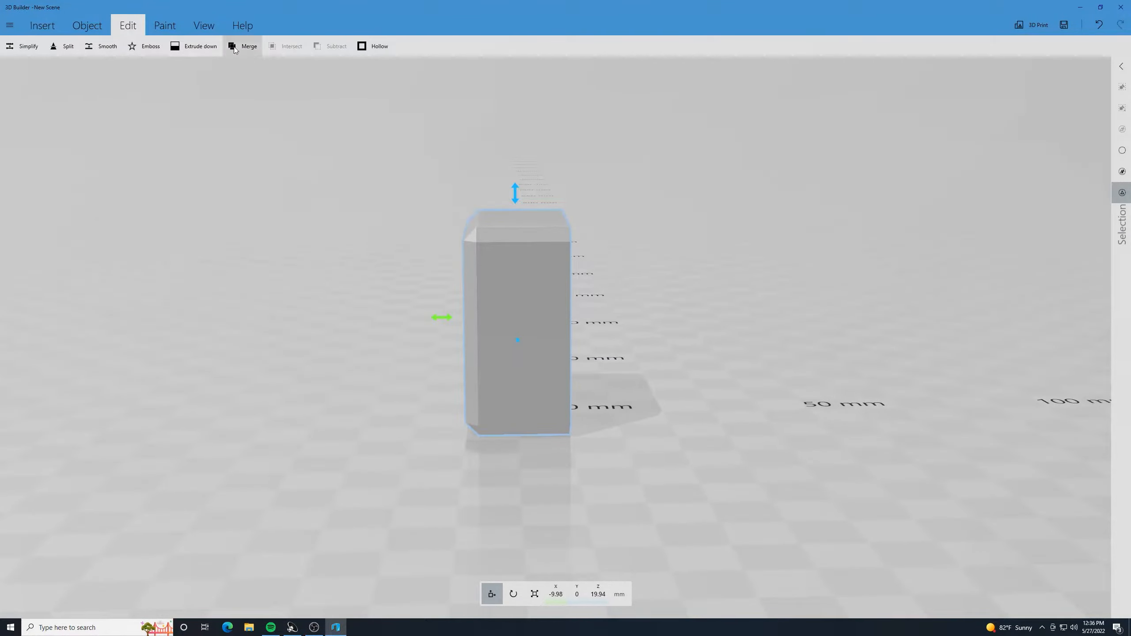
pyautogui.click(60, 46)
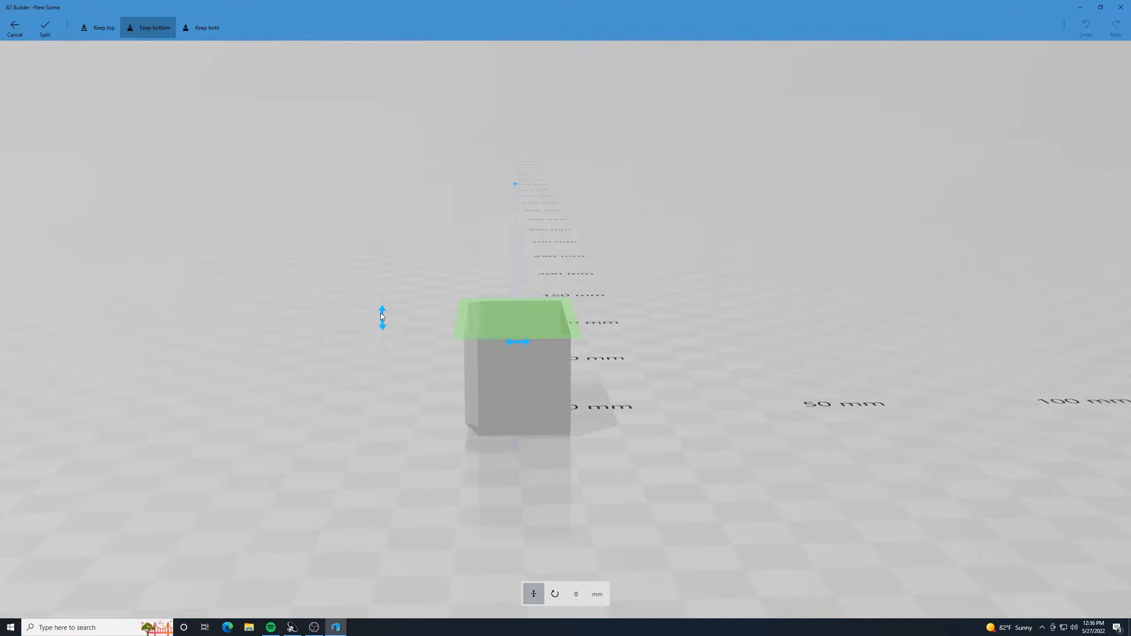
pyautogui.moveTo(382, 317); pyautogui.dragTo(392, 288)
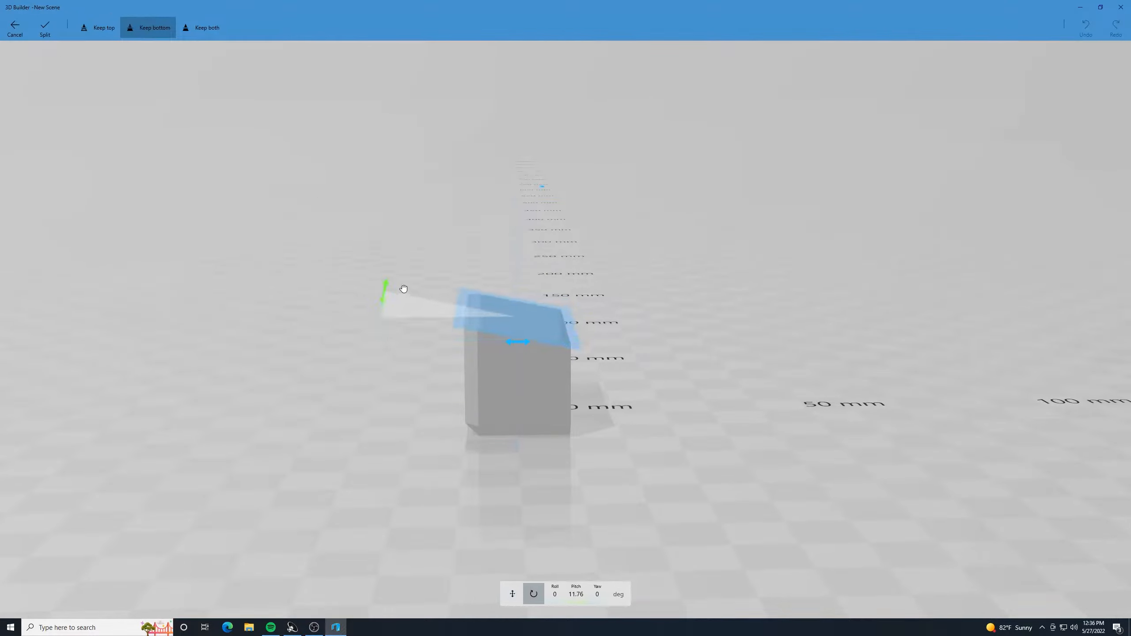
pyautogui.click(575, 594)
pyautogui.write('90')
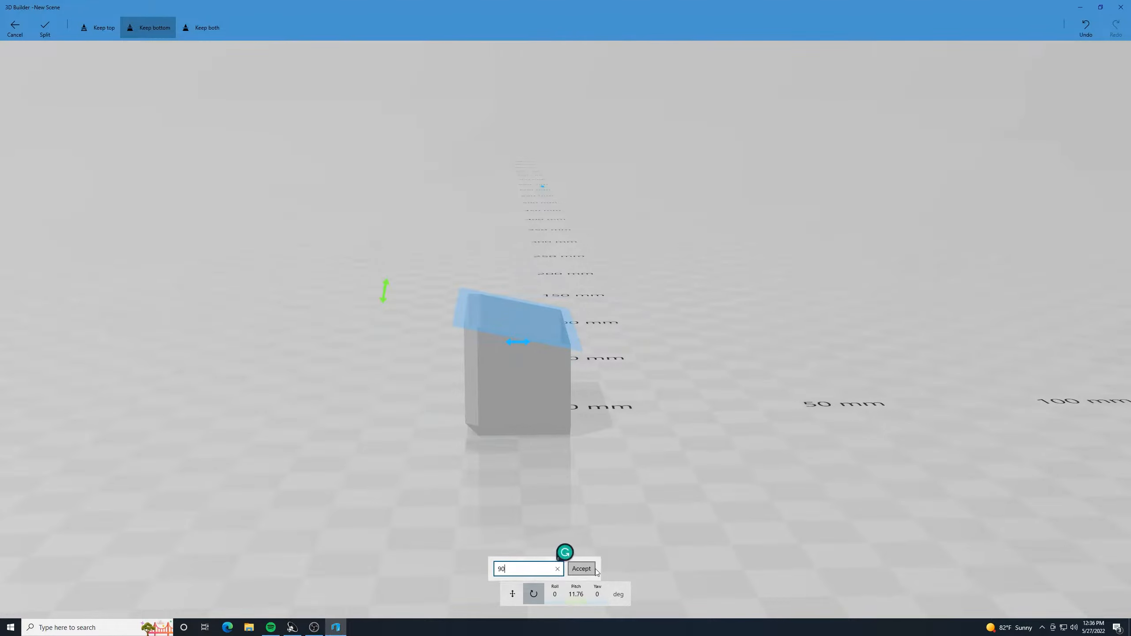
pyautogui.click(596, 572)
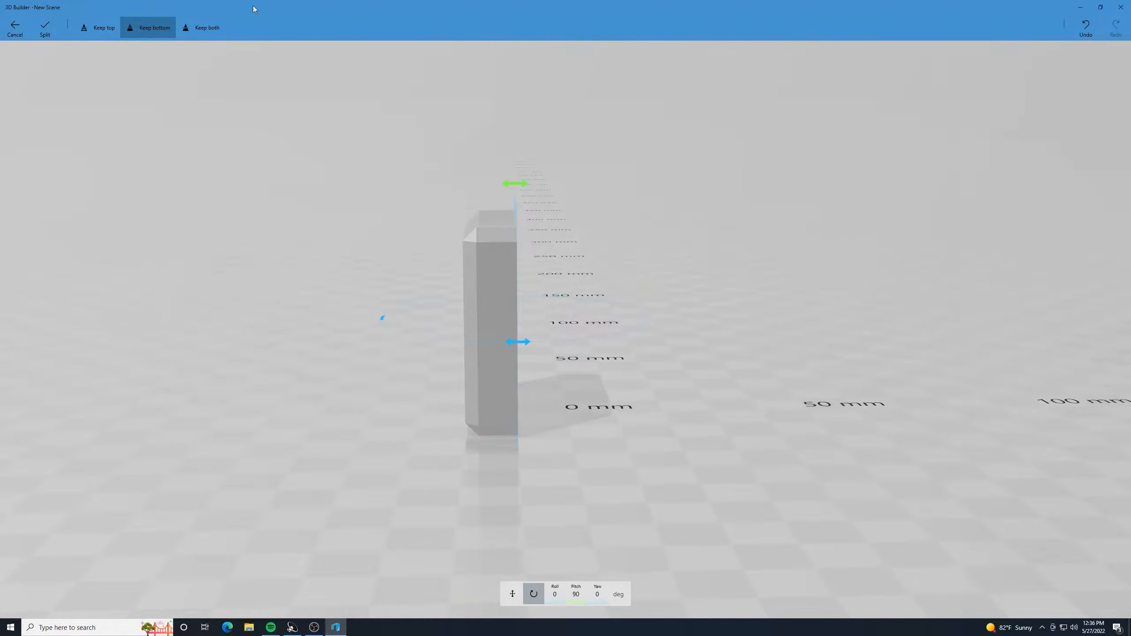
# - Offset the cutting plane about 7.38 mm toward the beveled side and split the block, keeping both parts
pyautogui.click(198, 30)
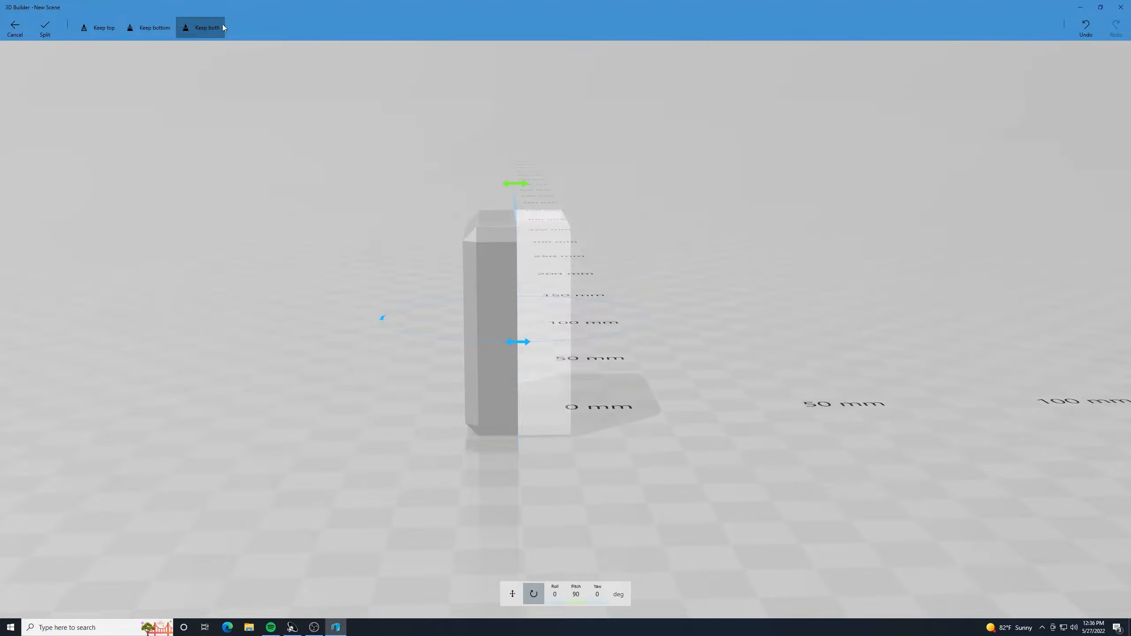
pyautogui.moveTo(515, 205); pyautogui.dragTo(476, 221)
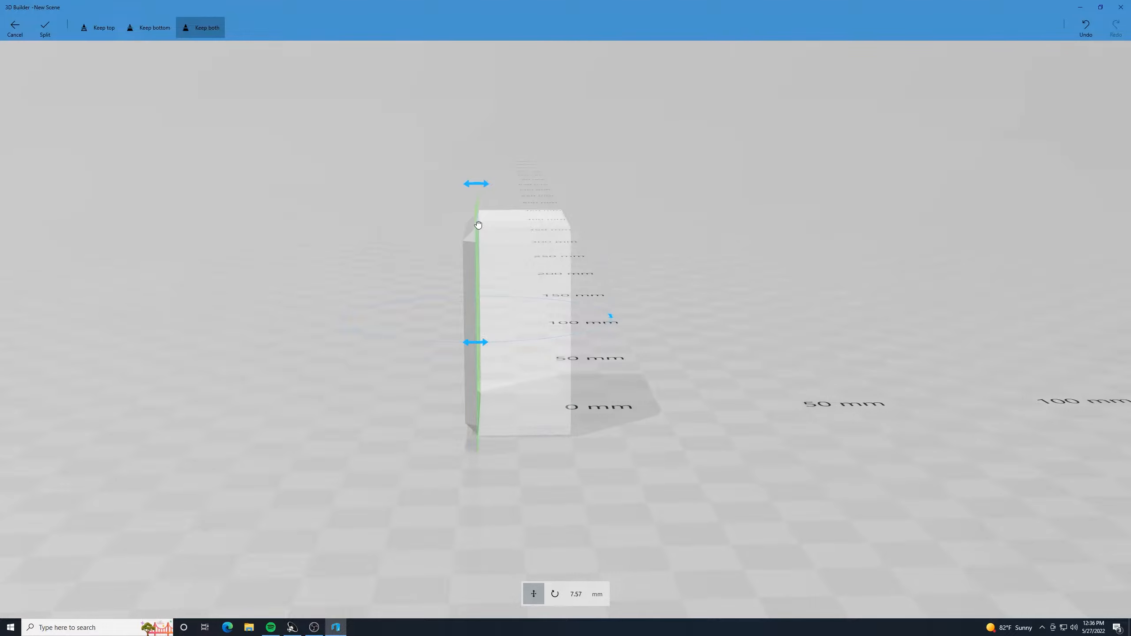
pyautogui.moveTo(246, 180); pyautogui.dragTo(297, 177)
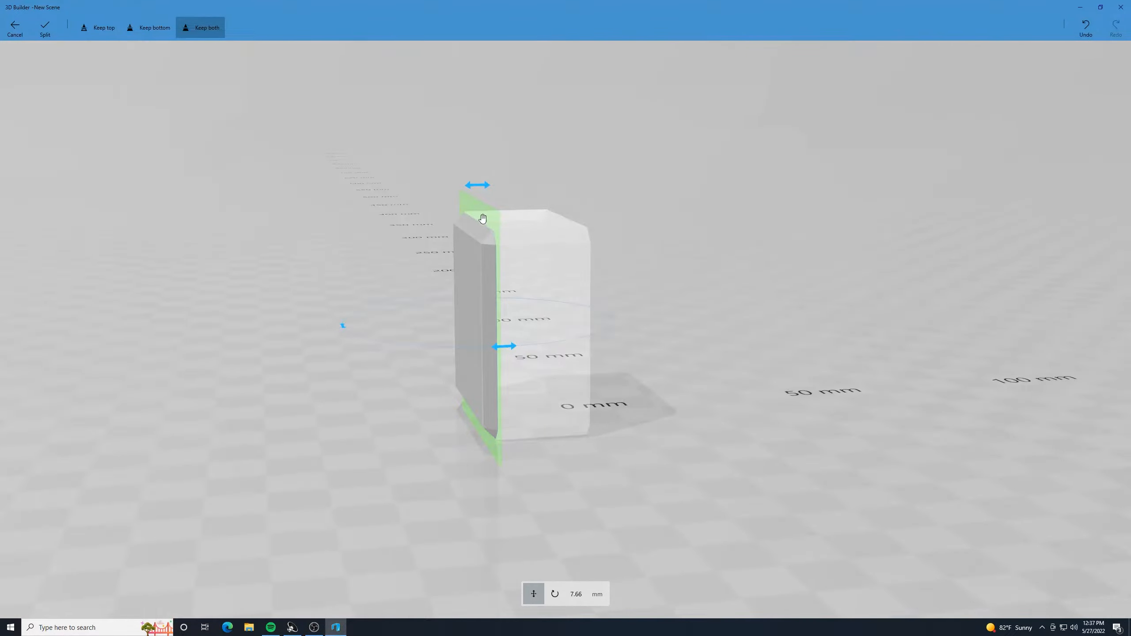
pyautogui.moveTo(492, 221); pyautogui.dragTo(496, 219)
pyautogui.click(48, 32)
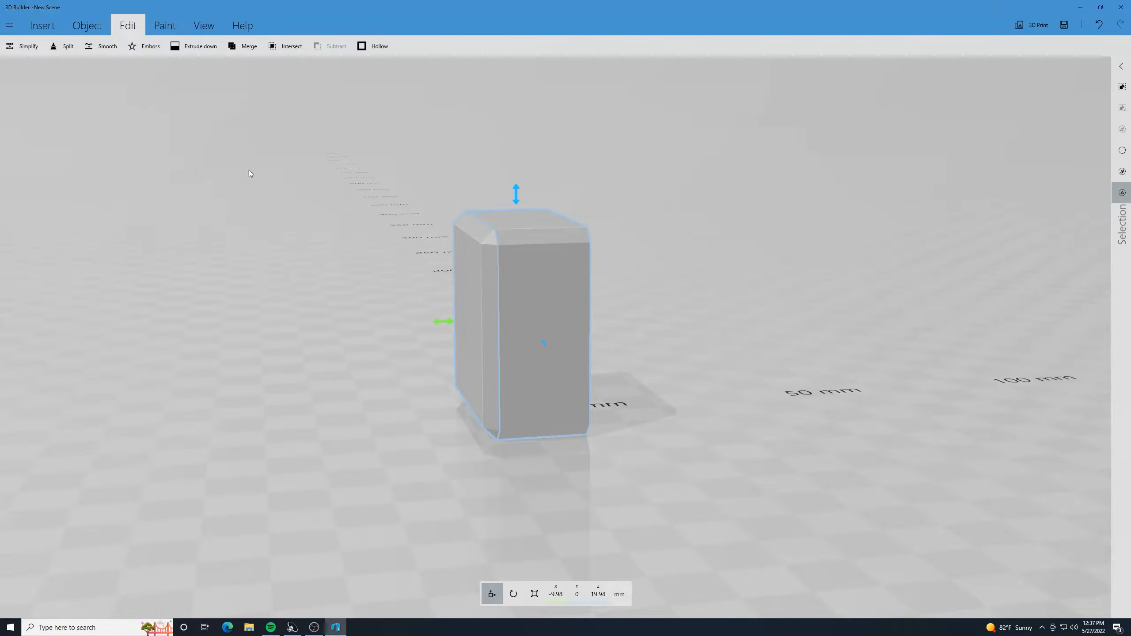
# - Select only the thin beveled slice and stretch it outward along X to lengthen its bevels
pyautogui.moveTo(710, 281); pyautogui.dragTo(685, 272)
pyautogui.click(511, 261)
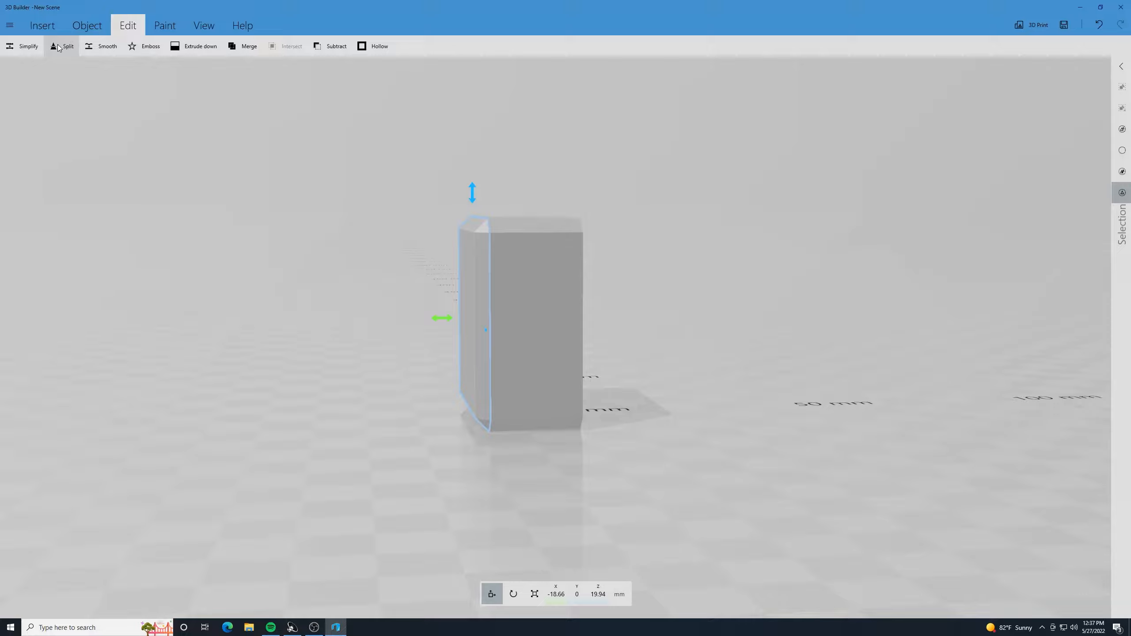
pyautogui.click(531, 594)
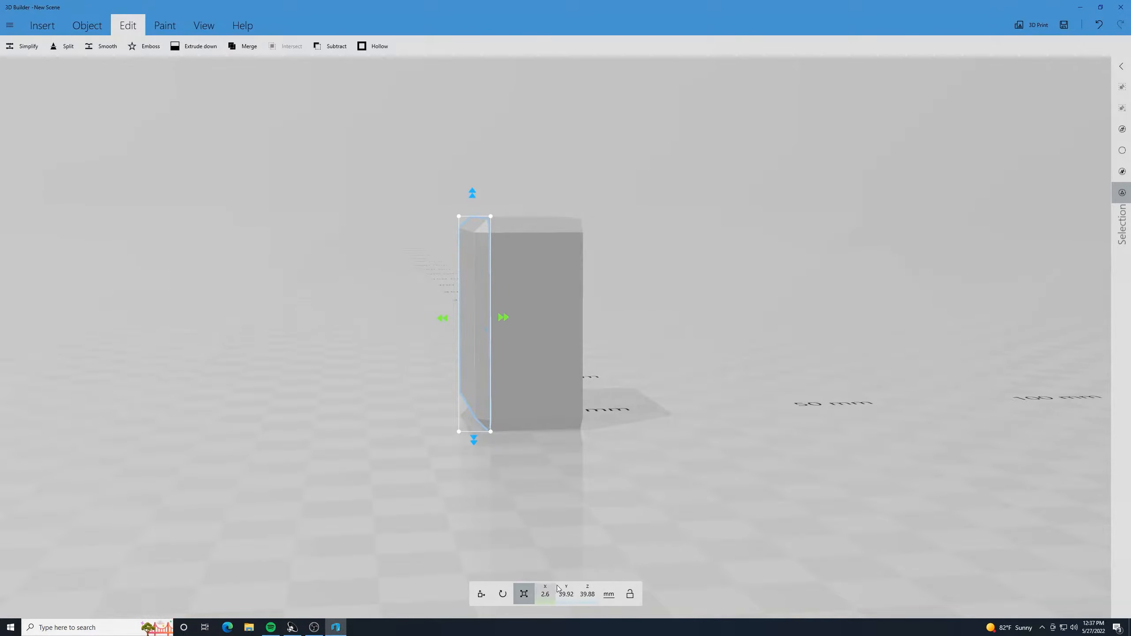
pyautogui.moveTo(443, 319); pyautogui.dragTo(290, 288)
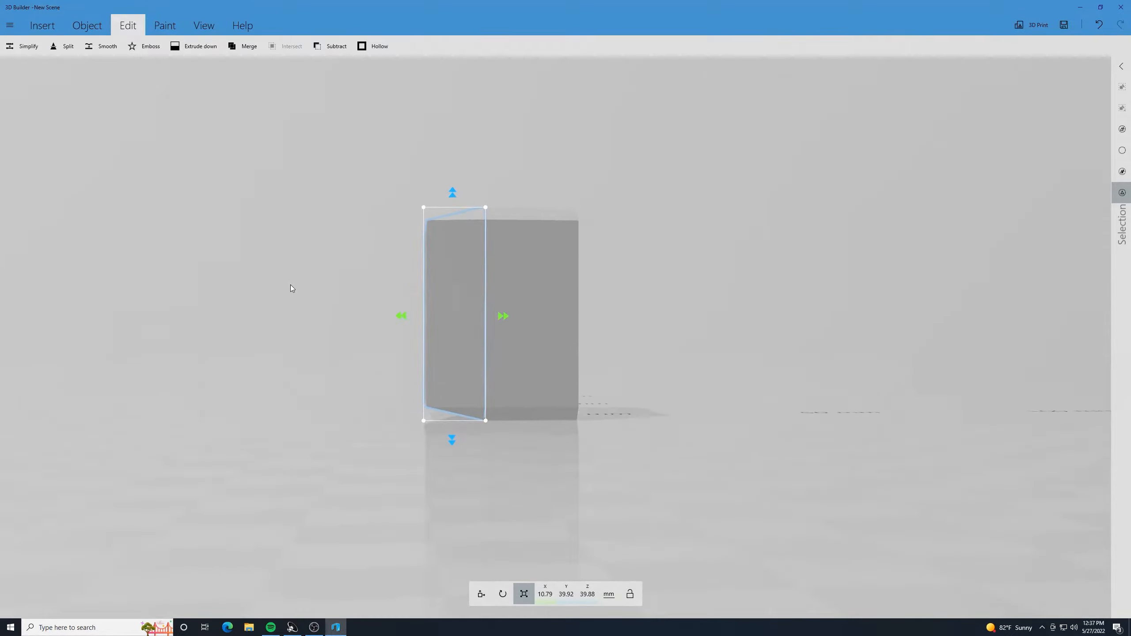
pyautogui.moveTo(402, 316); pyautogui.dragTo(438, 333)
pyautogui.click(531, 315)
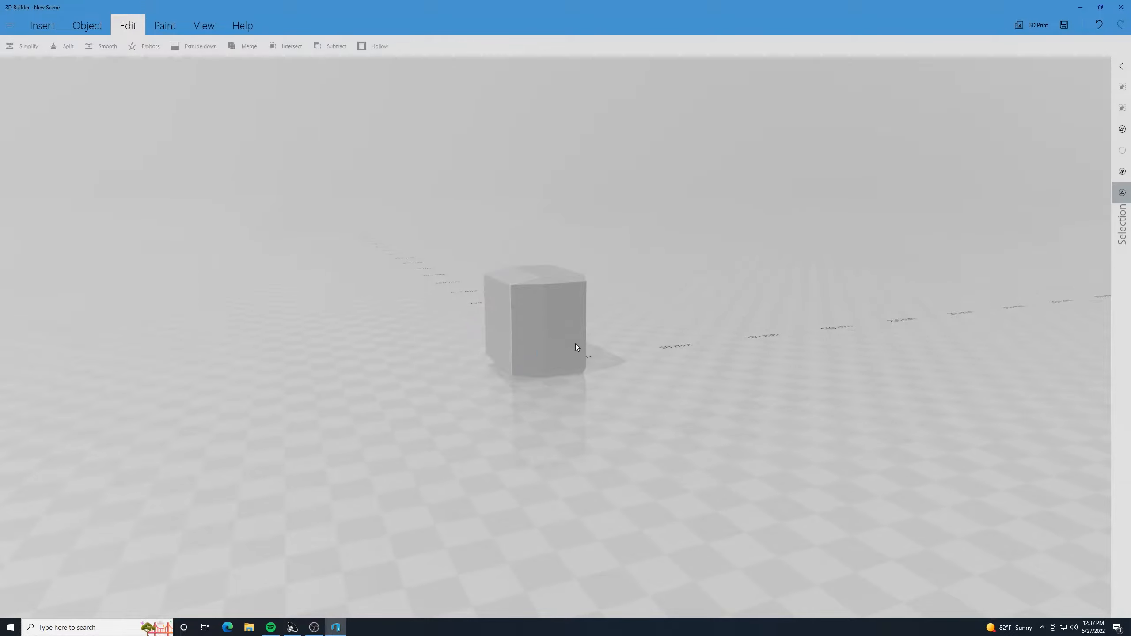
# - Select both parts, stretch them together along X to about 36 mm, and deselect them
pyautogui.moveTo(664, 414); pyautogui.dragTo(601, 420)
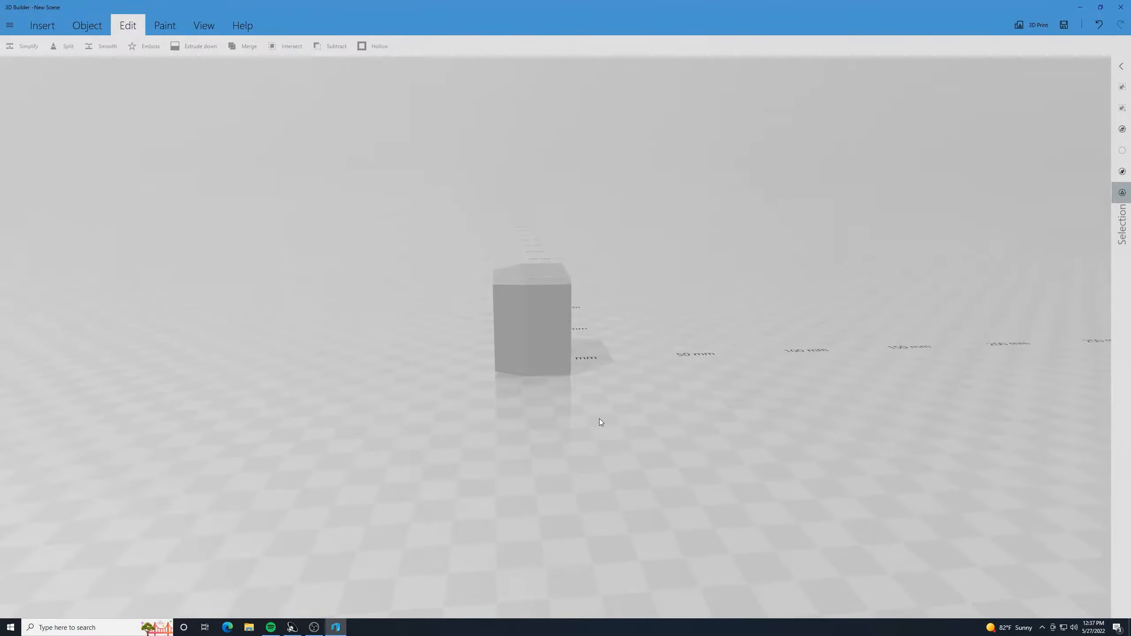
pyautogui.click(512, 318)
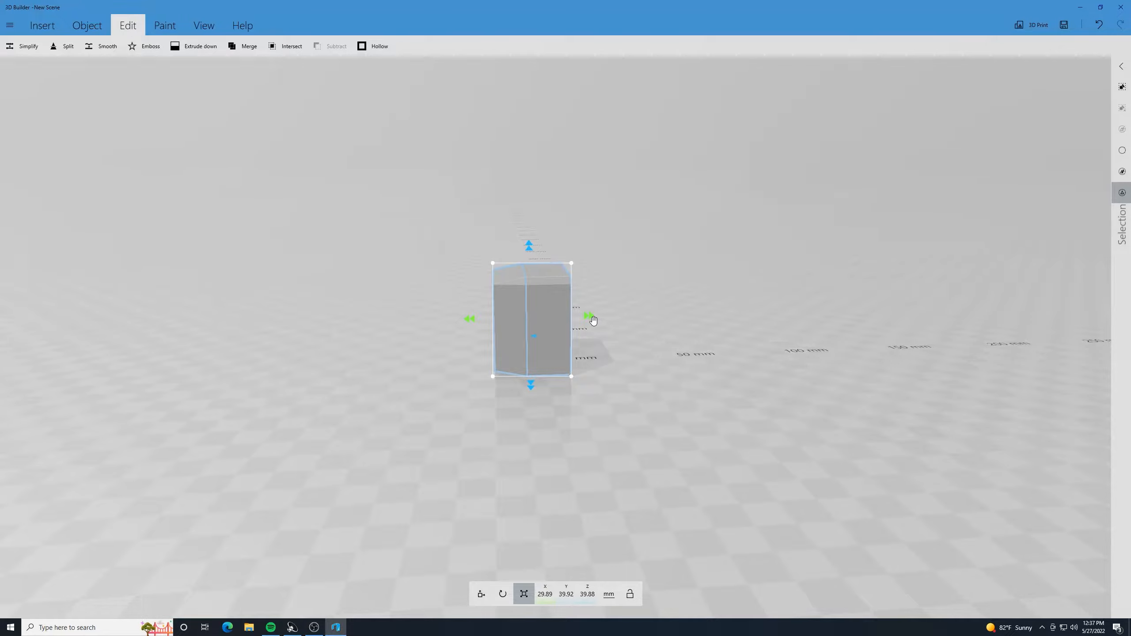
pyautogui.moveTo(590, 316); pyautogui.dragTo(610, 319)
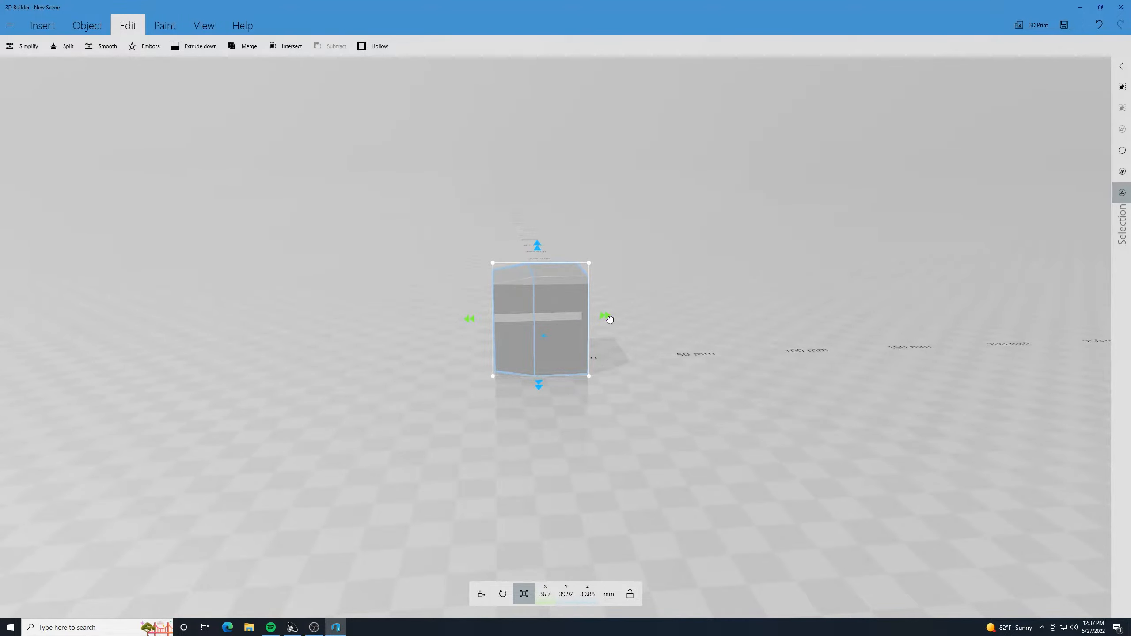
pyautogui.moveTo(610, 319); pyautogui.dragTo(609, 320)
pyautogui.click(532, 299)
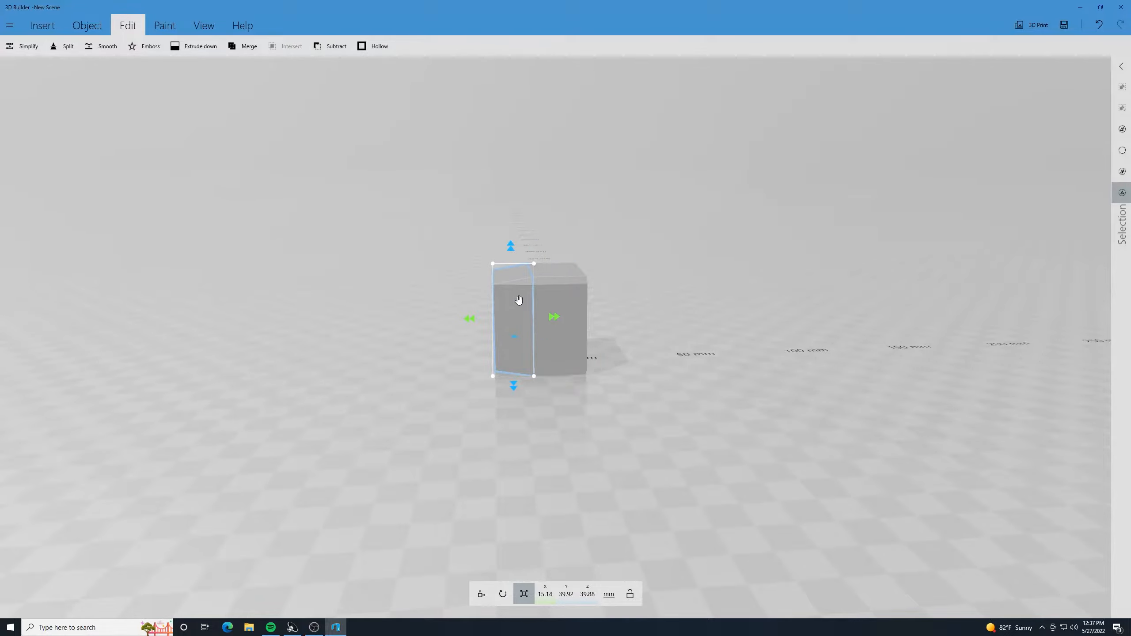
pyautogui.click(519, 300)
# - Select both parts of the block and place a duplicate of them beside the original
pyautogui.scroll(3, 617, 400)
pyautogui.scroll(-4, 617, 400)
pyautogui.moveTo(607, 408); pyautogui.dragTo(580, 411)
pyautogui.scroll(3, 587, 377)
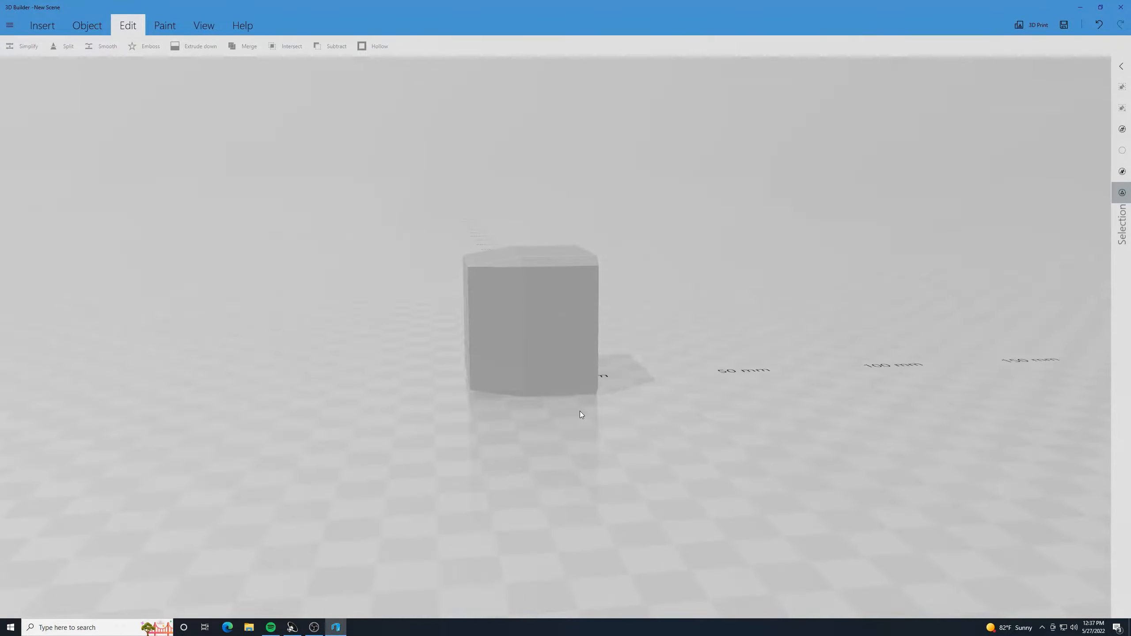
pyautogui.click(479, 321)
pyautogui.keyDown('ctrl'); pyautogui.click(573, 298); pyautogui.keyUp('ctrl')
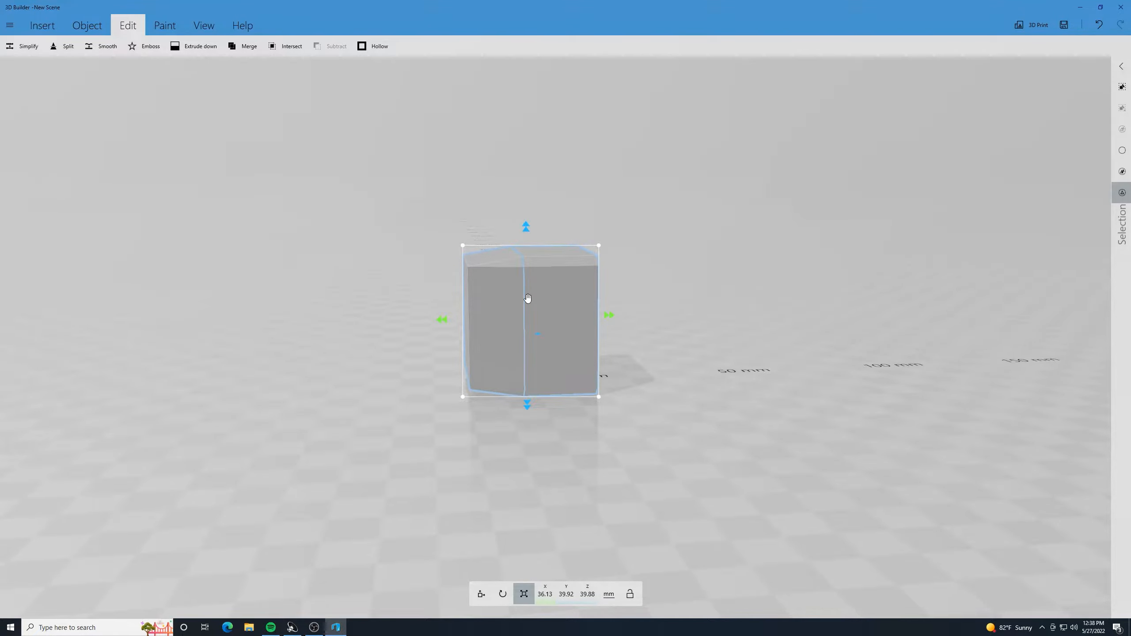
pyautogui.hotkey('ctrl', 'z')
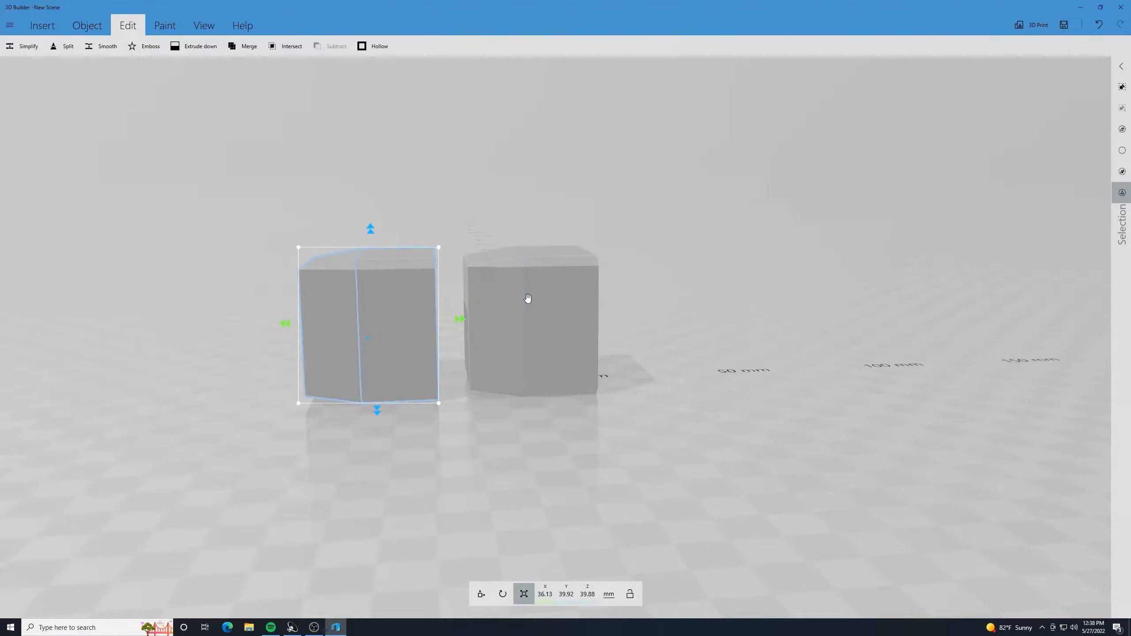
pyautogui.click(503, 593)
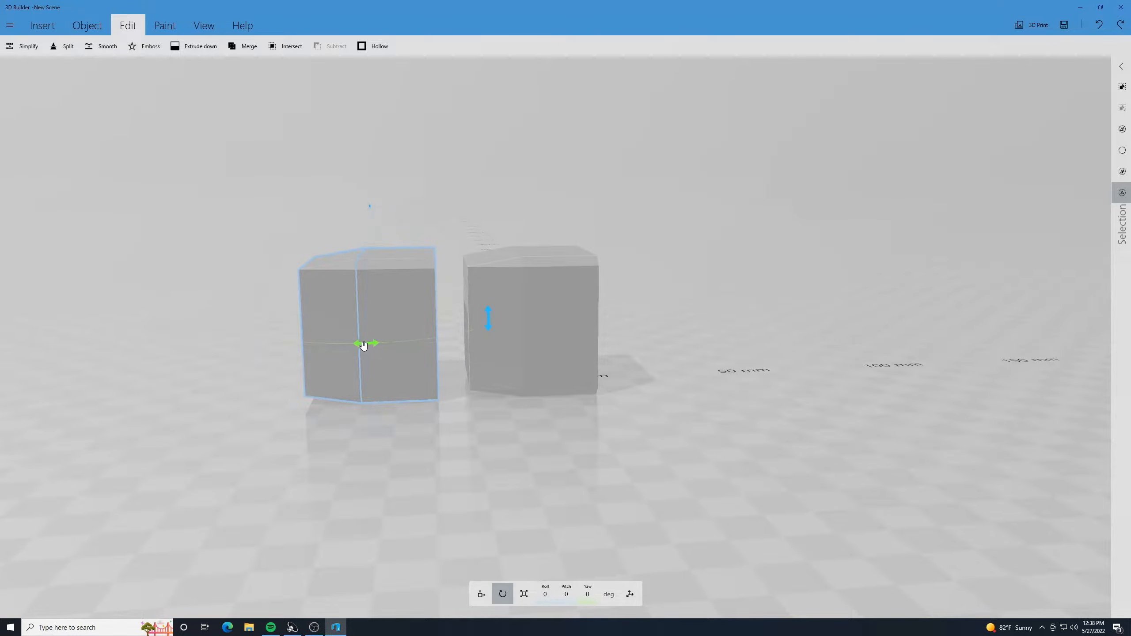
pyautogui.moveTo(363, 346); pyautogui.dragTo(283, 177)
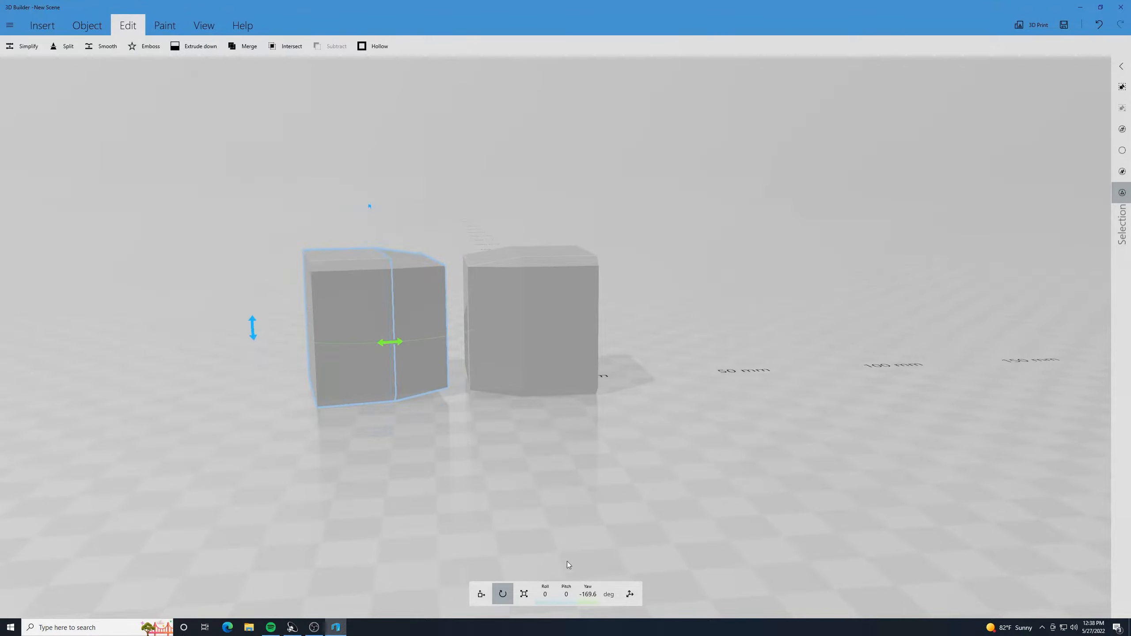
pyautogui.click(587, 594)
pyautogui.write('0')
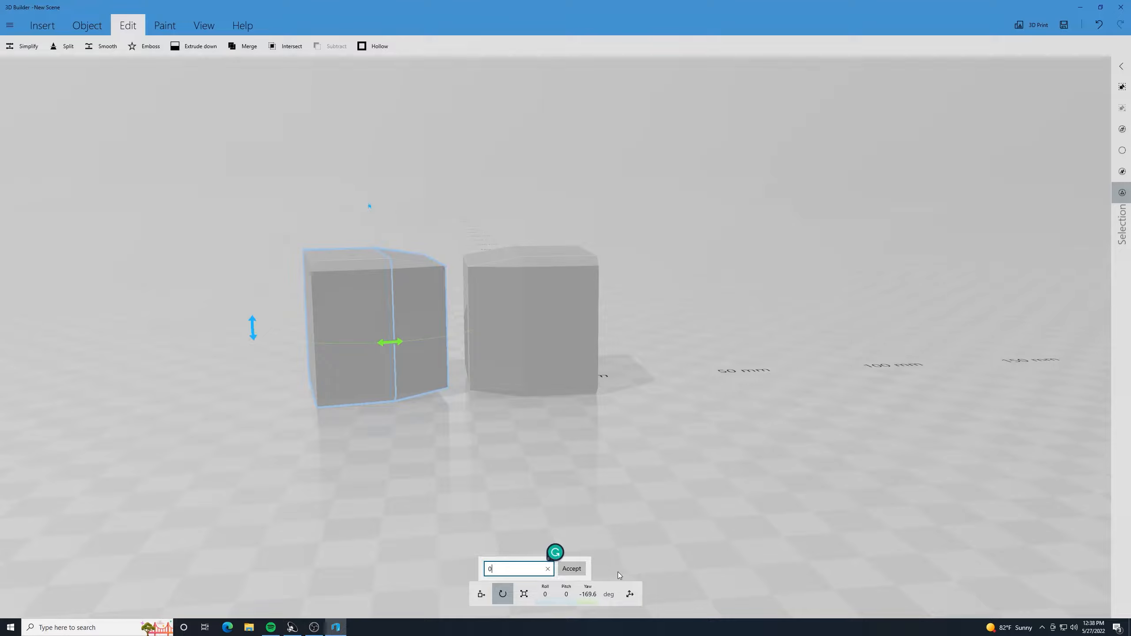
pyautogui.press('Return')
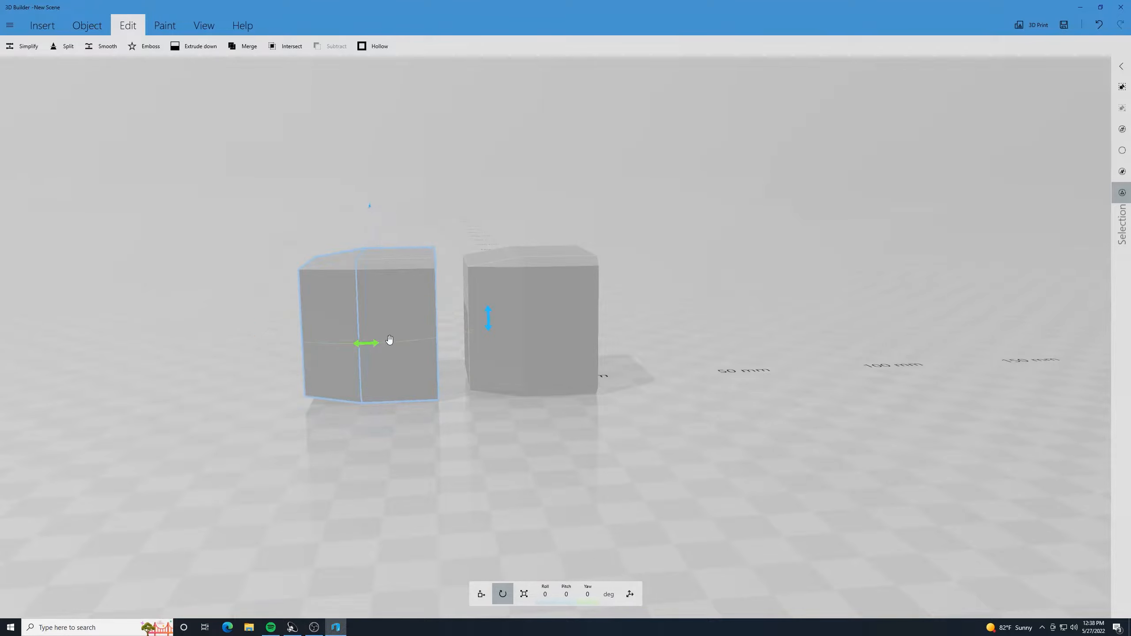
# - Set the selected duplicate's yaw to 180 degrees
pyautogui.click(588, 593)
pyautogui.write('180')
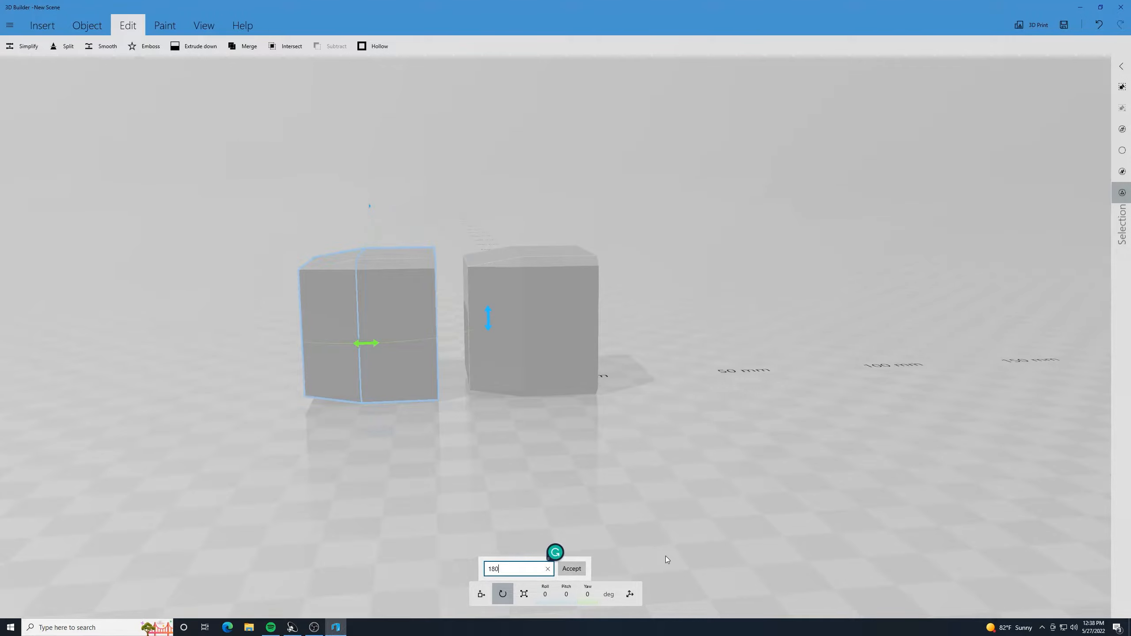
pyautogui.press('Return')
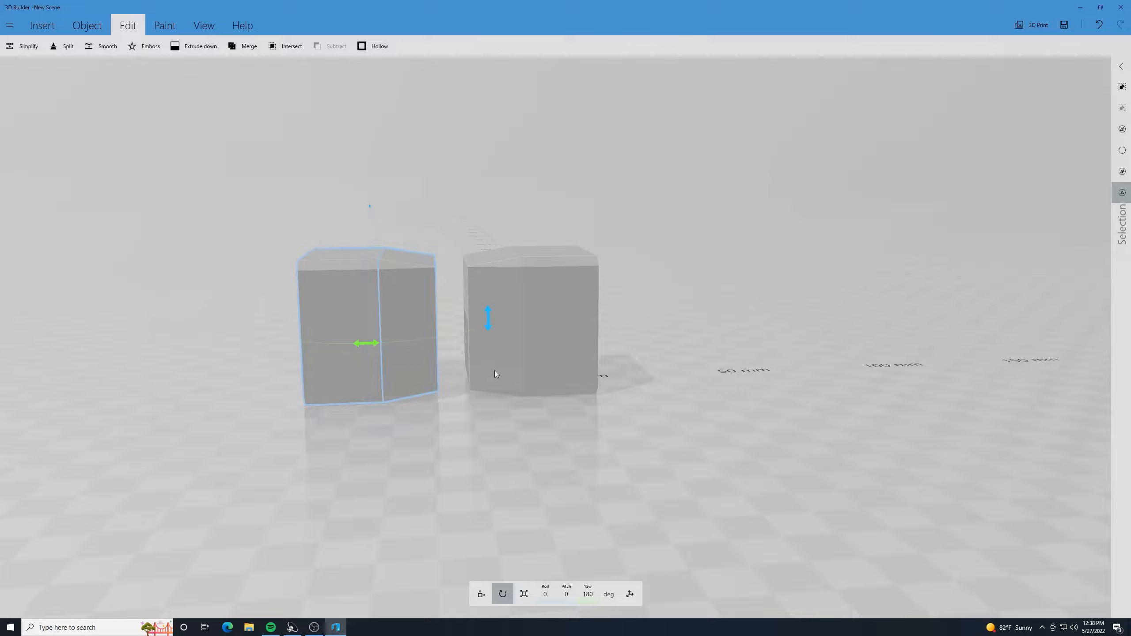
# - Move the rotated duplicate along X to about 24.31 mm, joining its unbeveled end to the original's, and deselect it
pyautogui.click(482, 595)
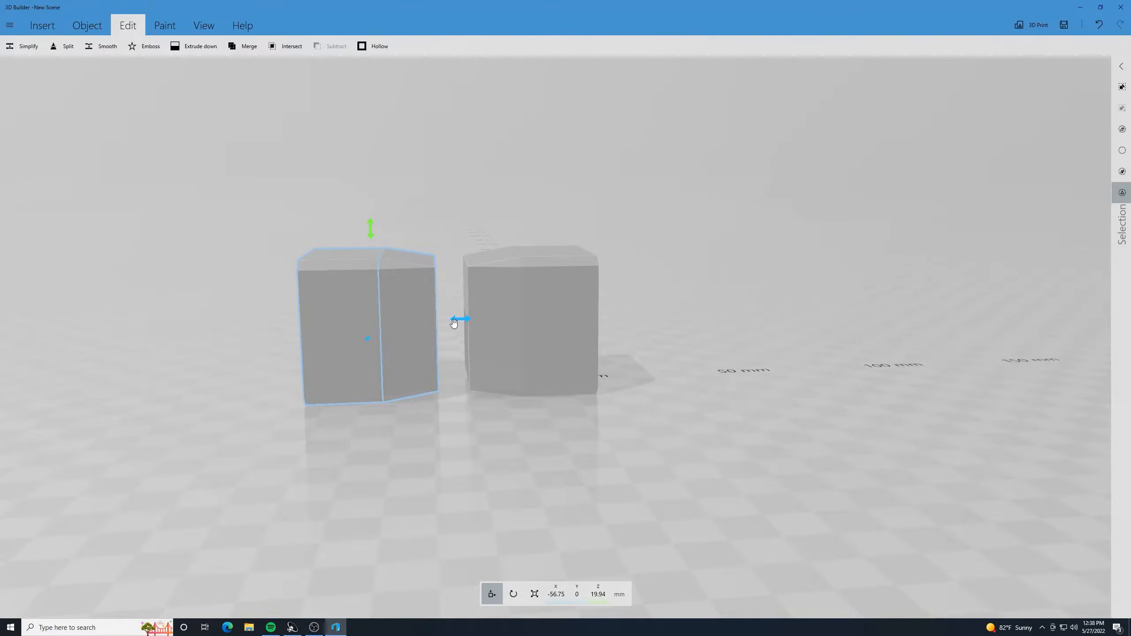
pyautogui.moveTo(459, 318); pyautogui.dragTo(720, 361)
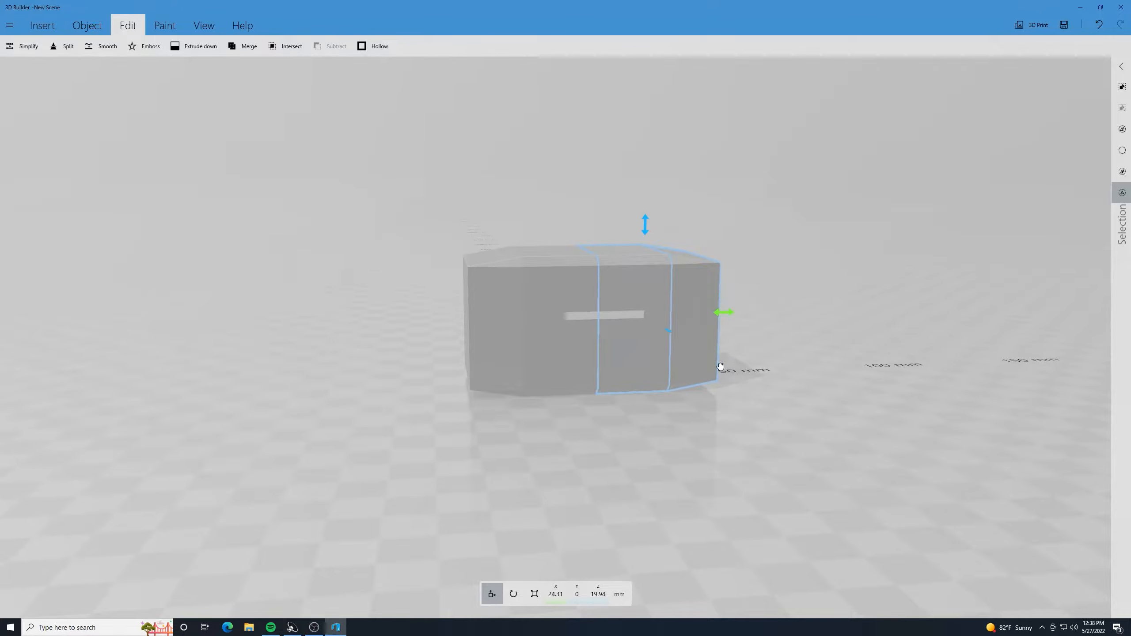
pyautogui.scroll(2, 819, 396)
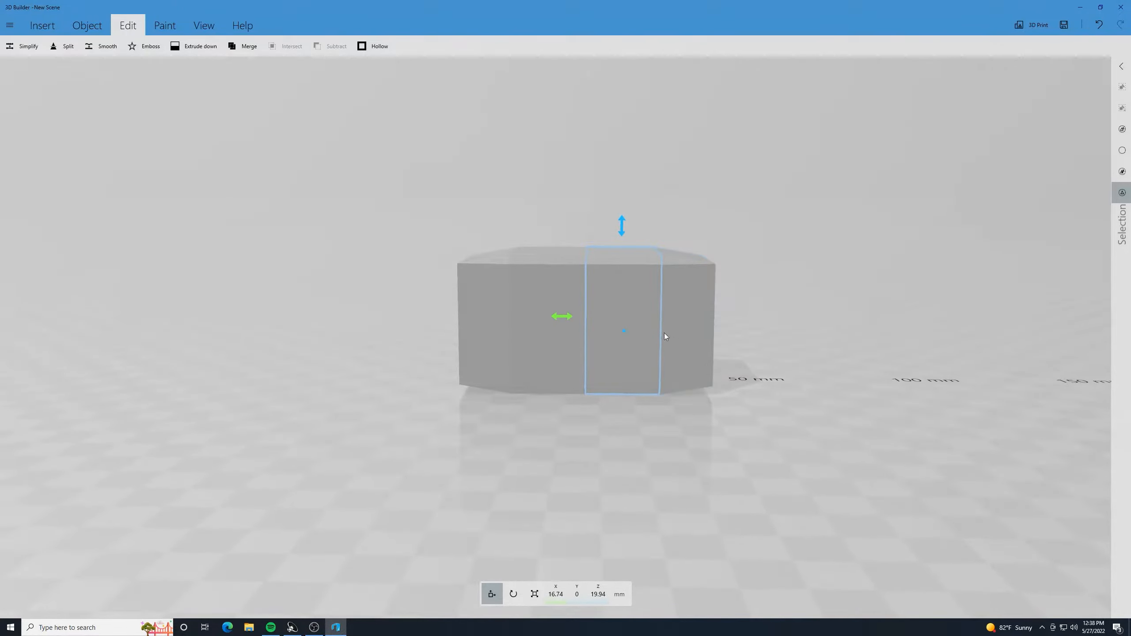
pyautogui.click(505, 434)
pyautogui.moveTo(504, 431); pyautogui.dragTo(527, 466)
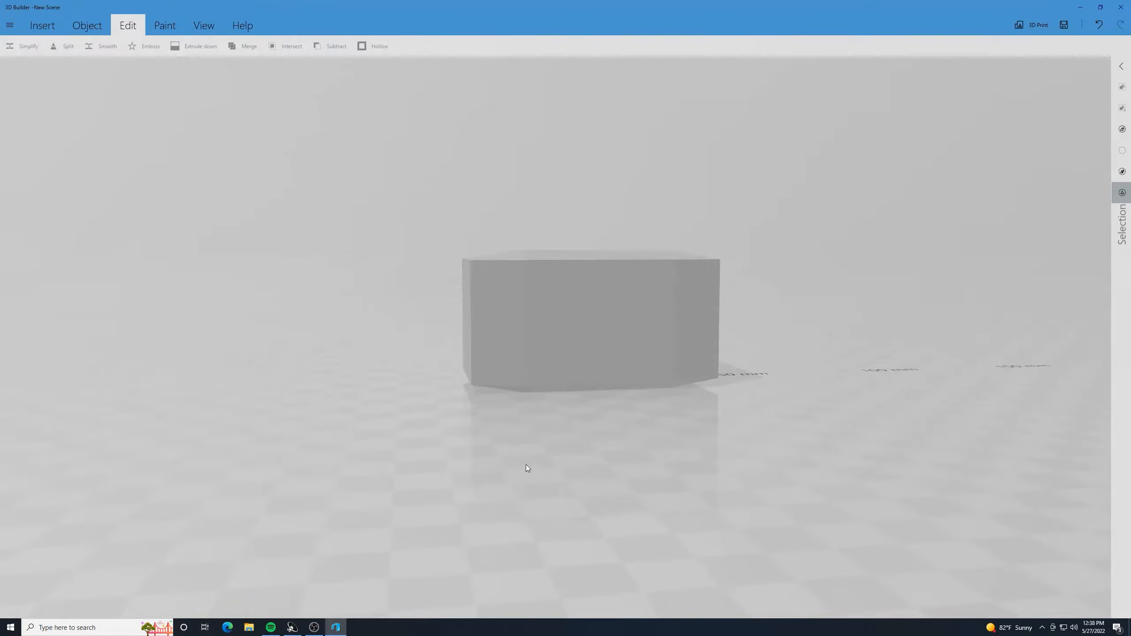
# - Select all four parts of the elongated block and merge them into one object
pyautogui.scroll(-3, 526, 465)
pyautogui.moveTo(376, 322); pyautogui.dragTo(264, 358)
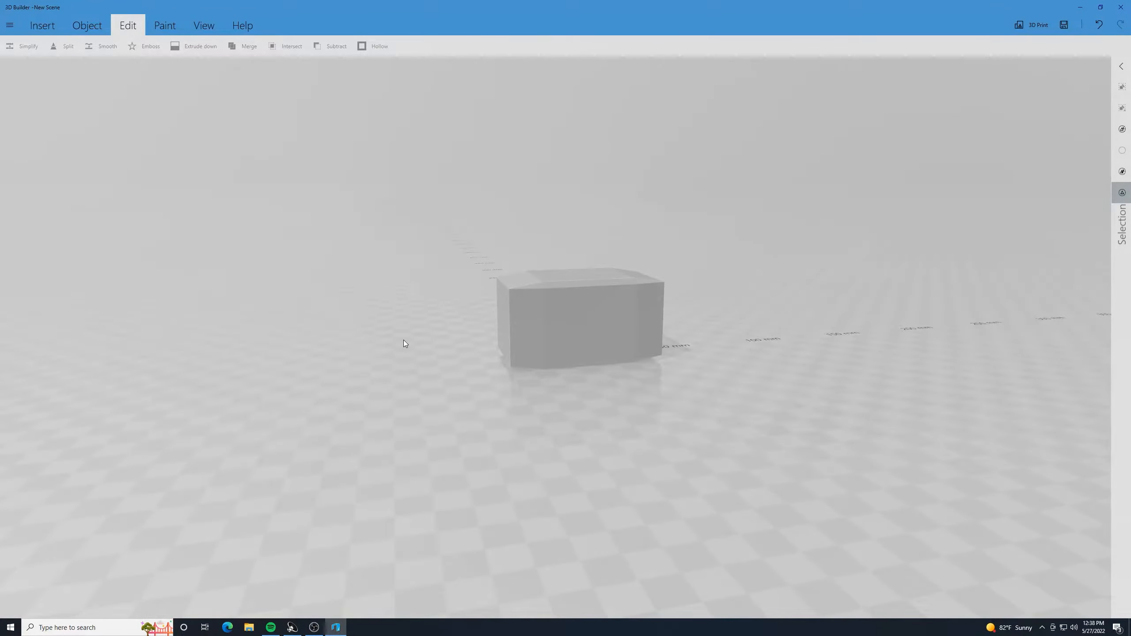
pyautogui.scroll(3, 403, 340)
pyautogui.moveTo(404, 335); pyautogui.dragTo(324, 406)
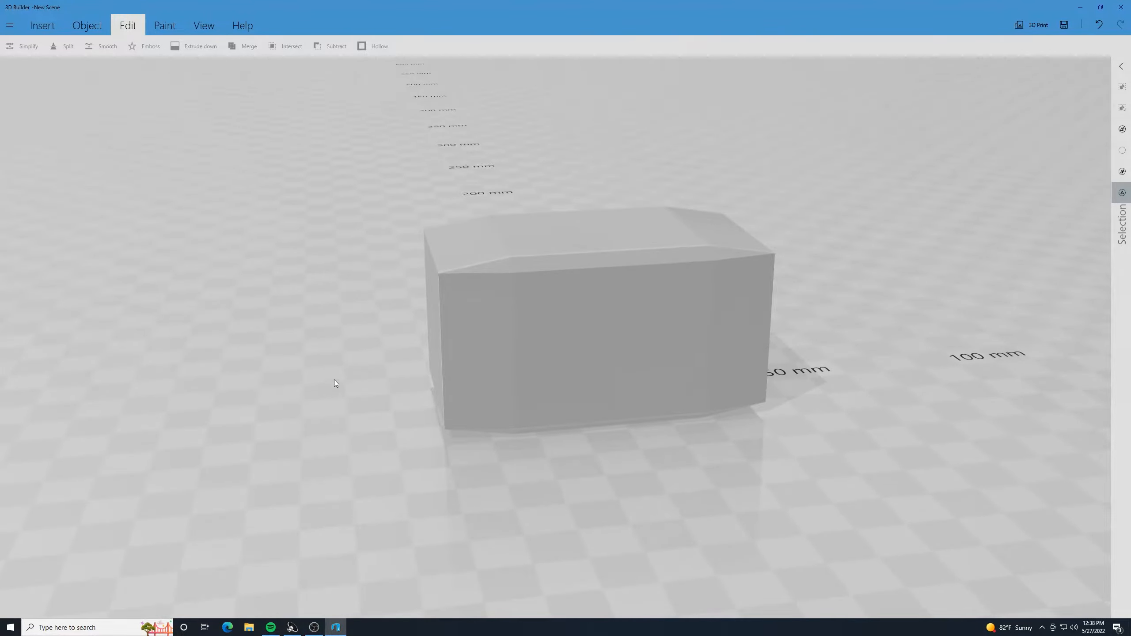
pyautogui.moveTo(785, 448); pyautogui.dragTo(847, 482)
pyautogui.click(757, 362)
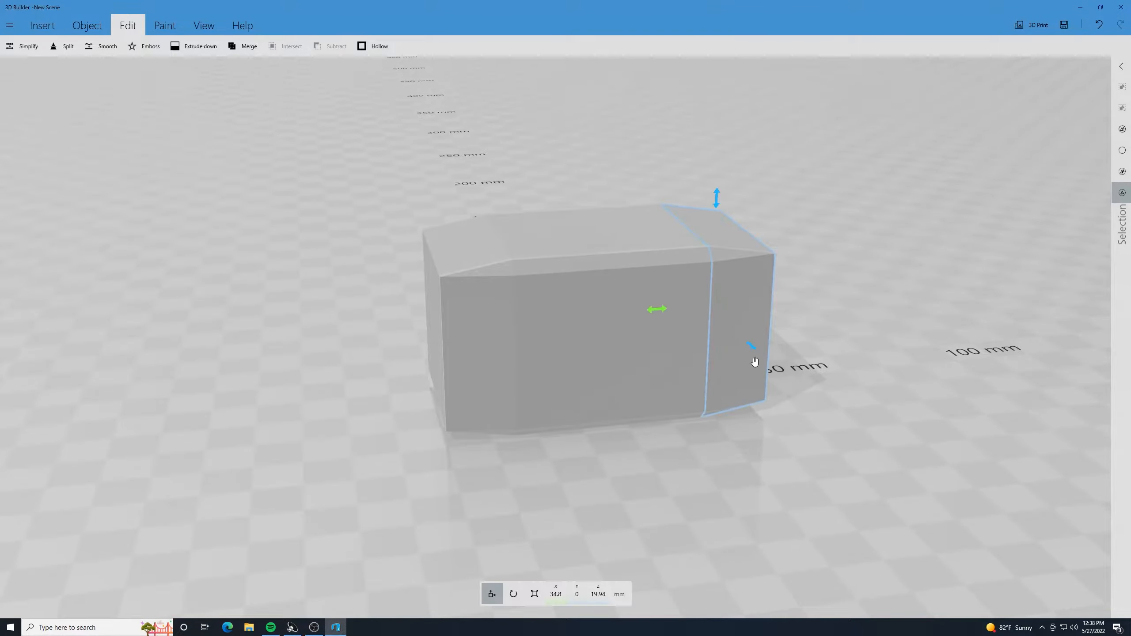
pyautogui.click(667, 354)
pyautogui.click(563, 354)
pyautogui.click(486, 359)
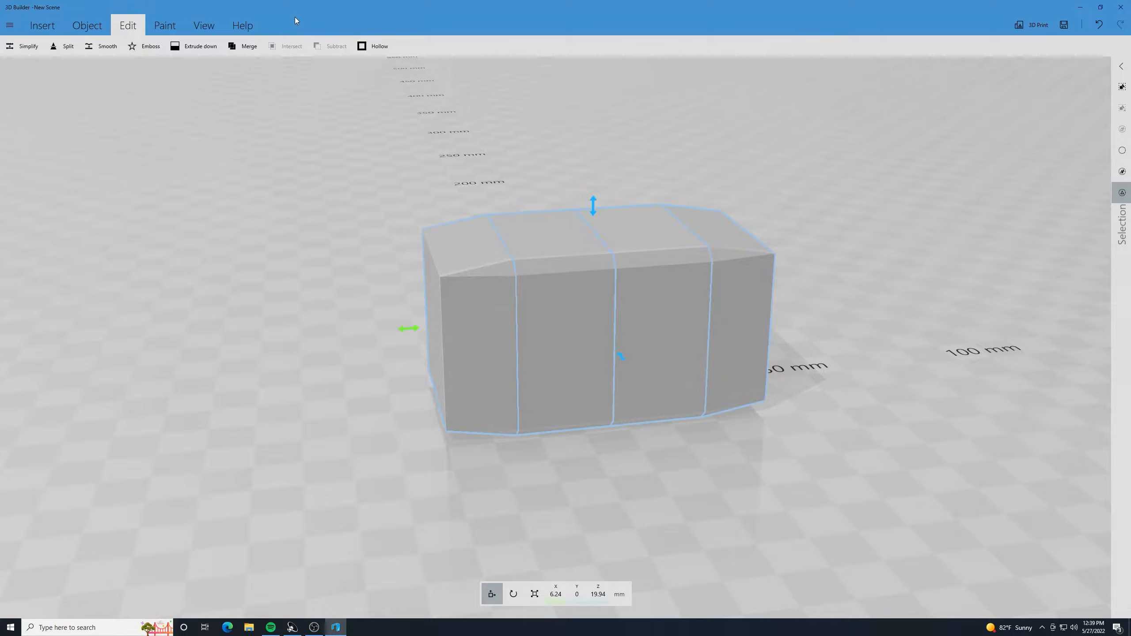
pyautogui.click(245, 46)
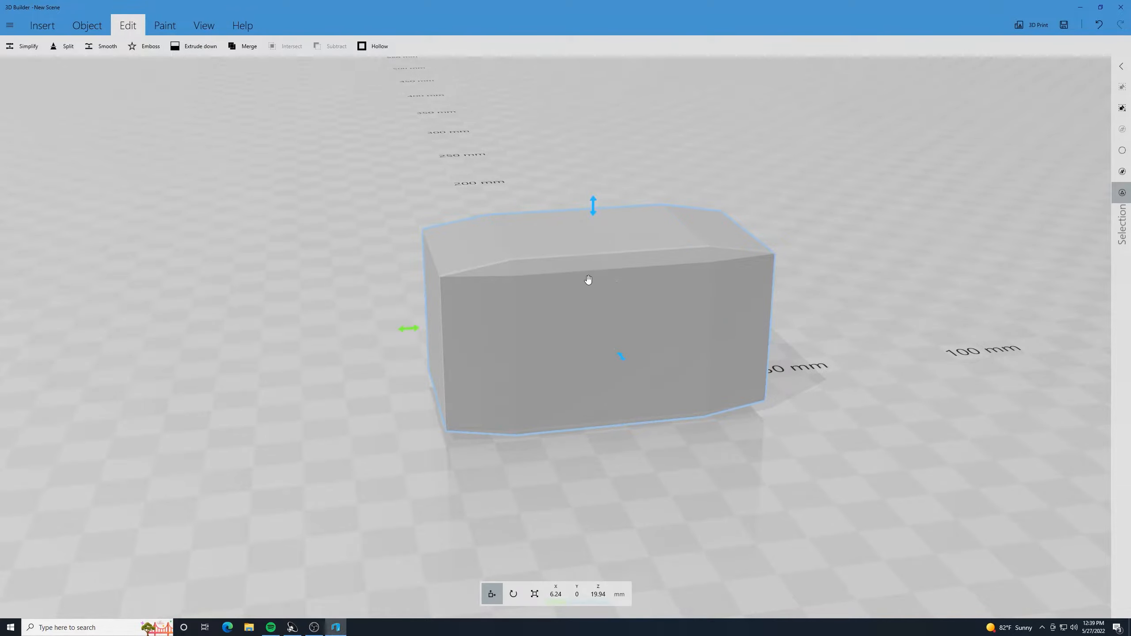
# - Deselect the merged block, insert a cylinder, and move it along X to 6.24 mm at the block's center
pyautogui.scroll(4, 729, 441)
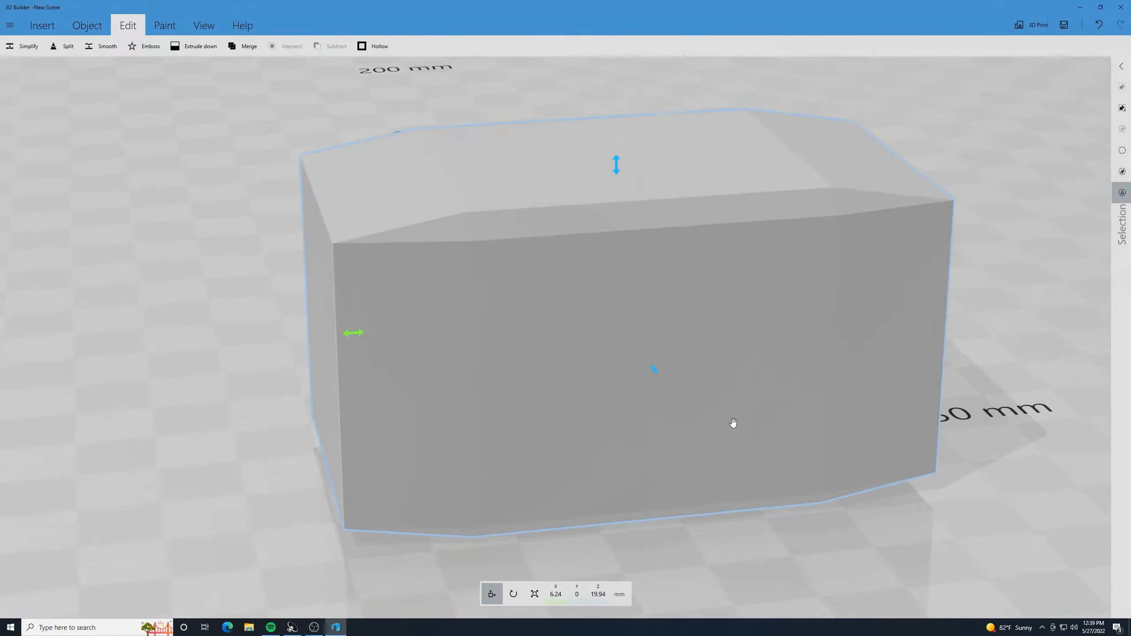
pyautogui.scroll(-2, 732, 424)
pyautogui.moveTo(727, 505); pyautogui.dragTo(722, 420)
pyautogui.click(722, 420)
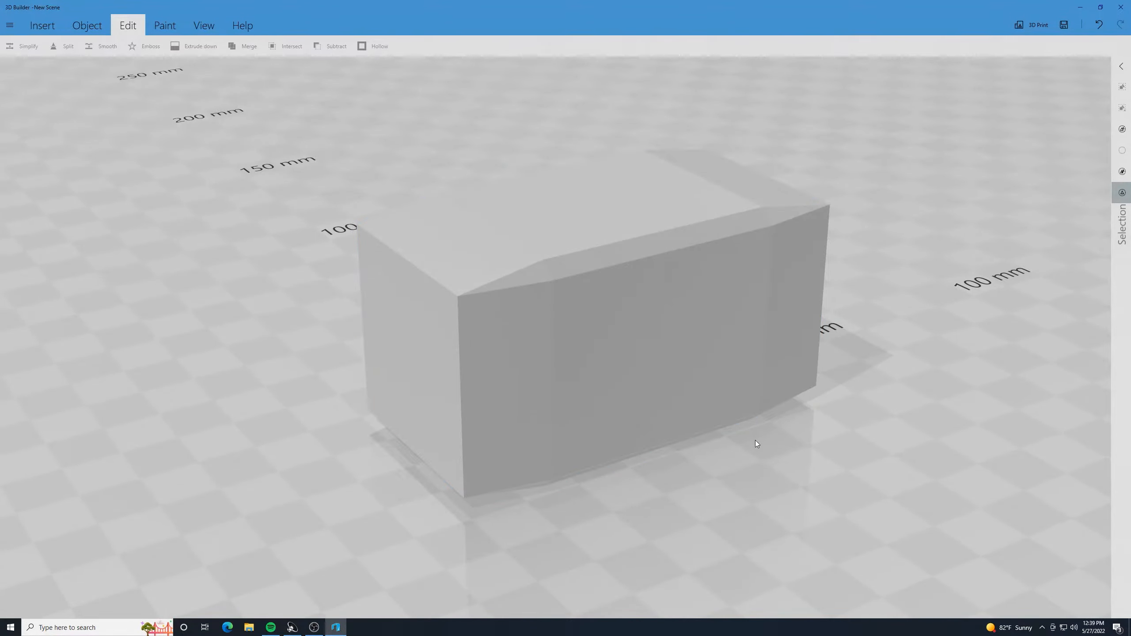
pyautogui.scroll(-3, 762, 472)
pyautogui.scroll(-2, 481, 214)
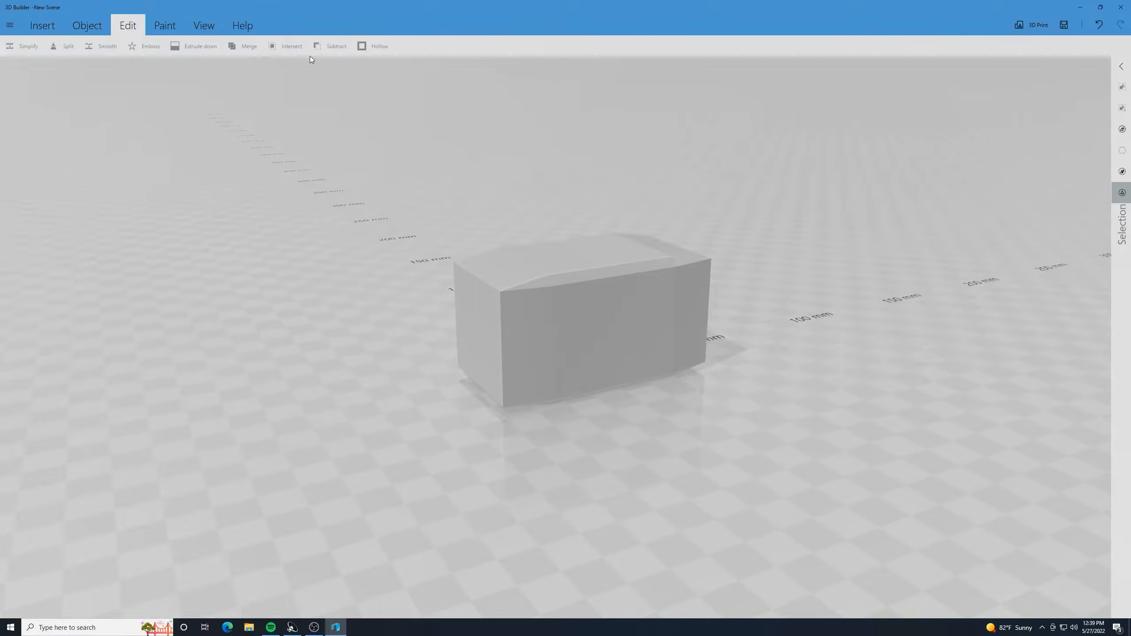
pyautogui.click(87, 26)
pyautogui.click(43, 25)
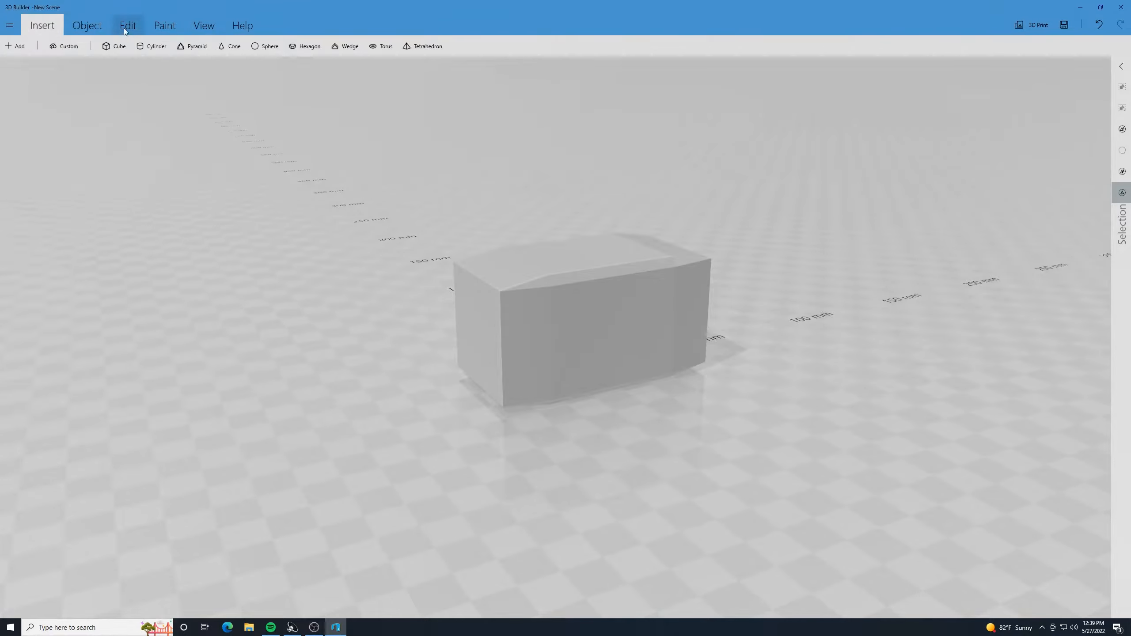
pyautogui.click(138, 48)
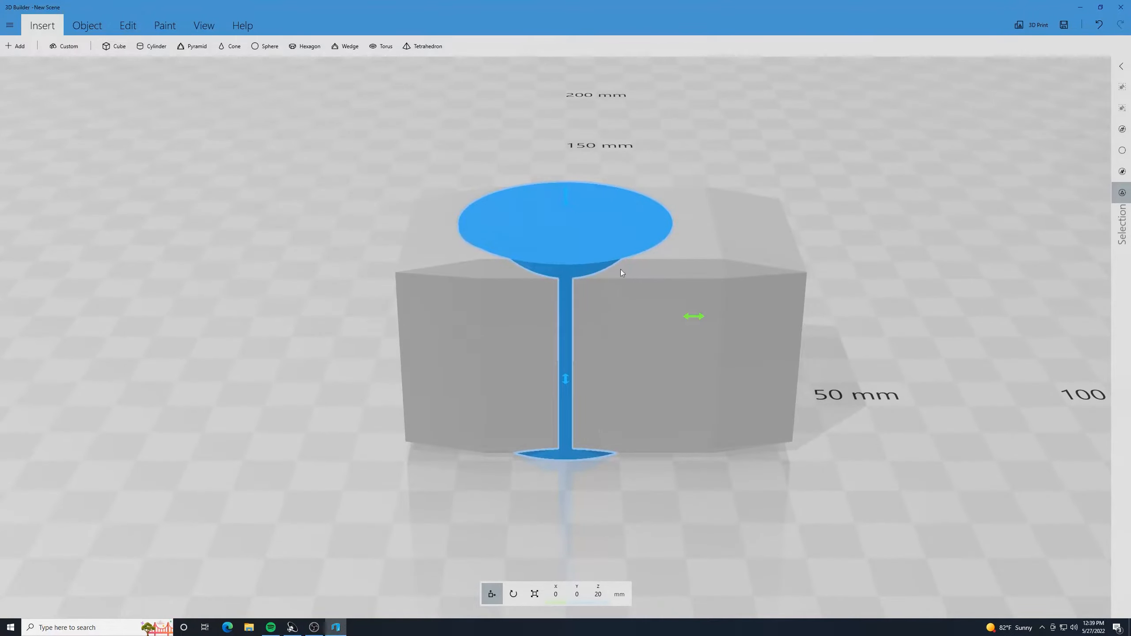
pyautogui.moveTo(695, 319); pyautogui.dragTo(729, 302)
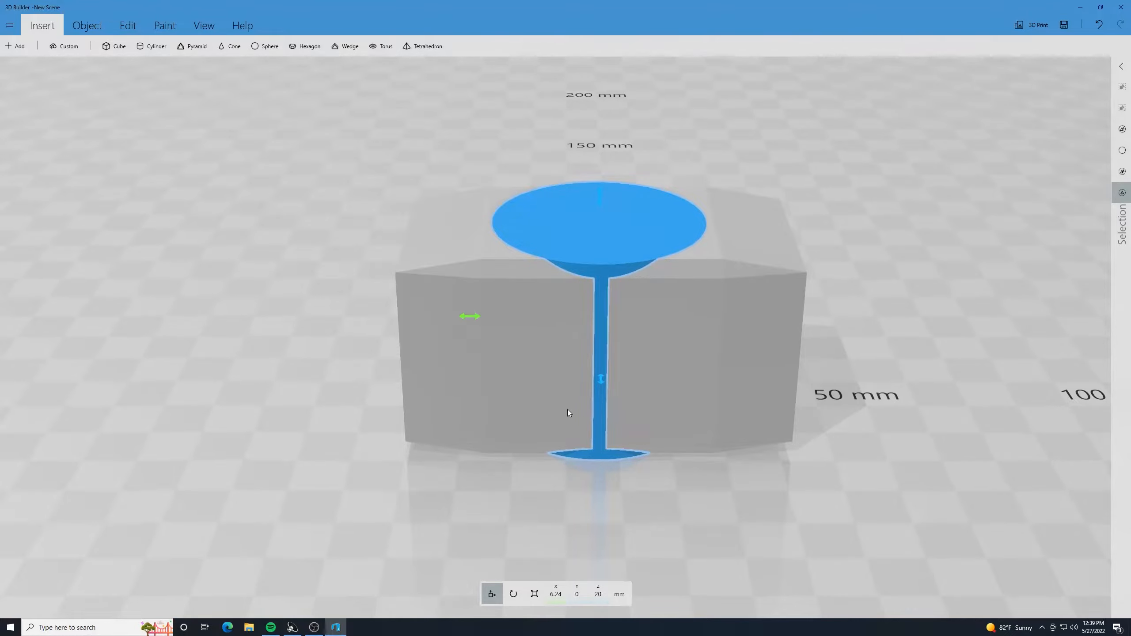
# - Flatten the cylinder to about 3 mm in Z near the block's top and scale it down to a small disc
pyautogui.click(533, 594)
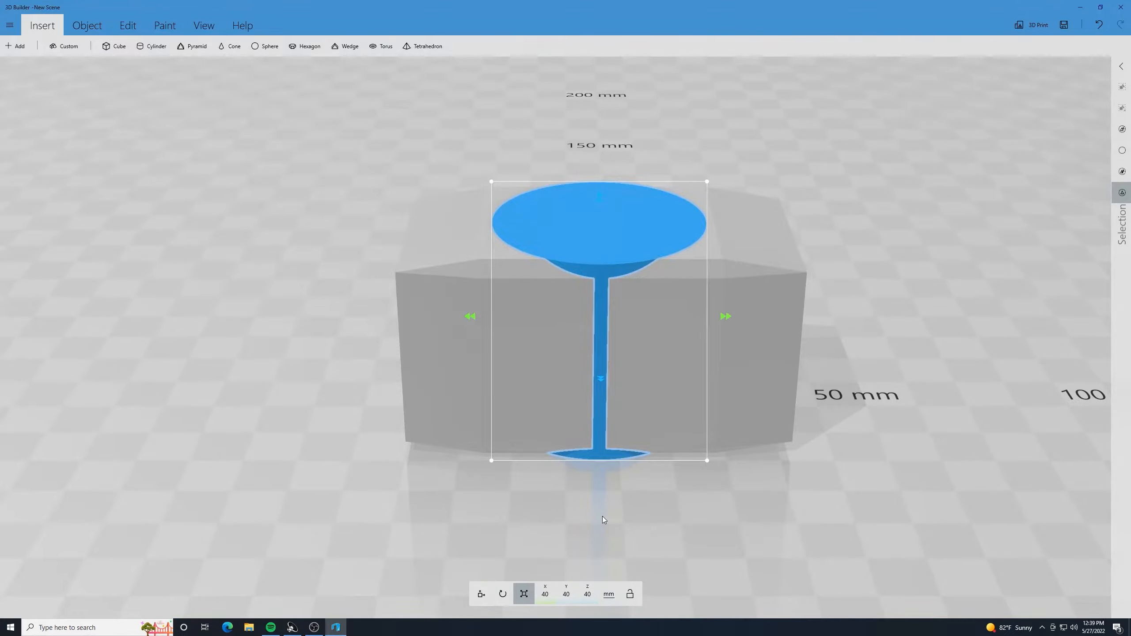
pyautogui.moveTo(602, 516); pyautogui.dragTo(583, 234)
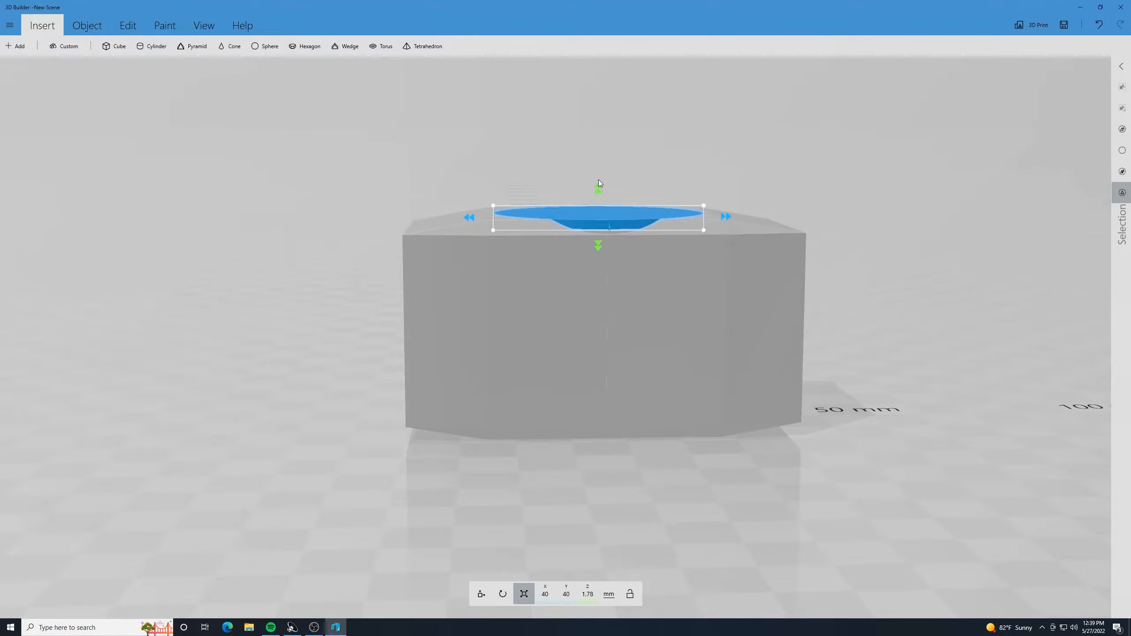
pyautogui.moveTo(598, 185); pyautogui.dragTo(600, 178)
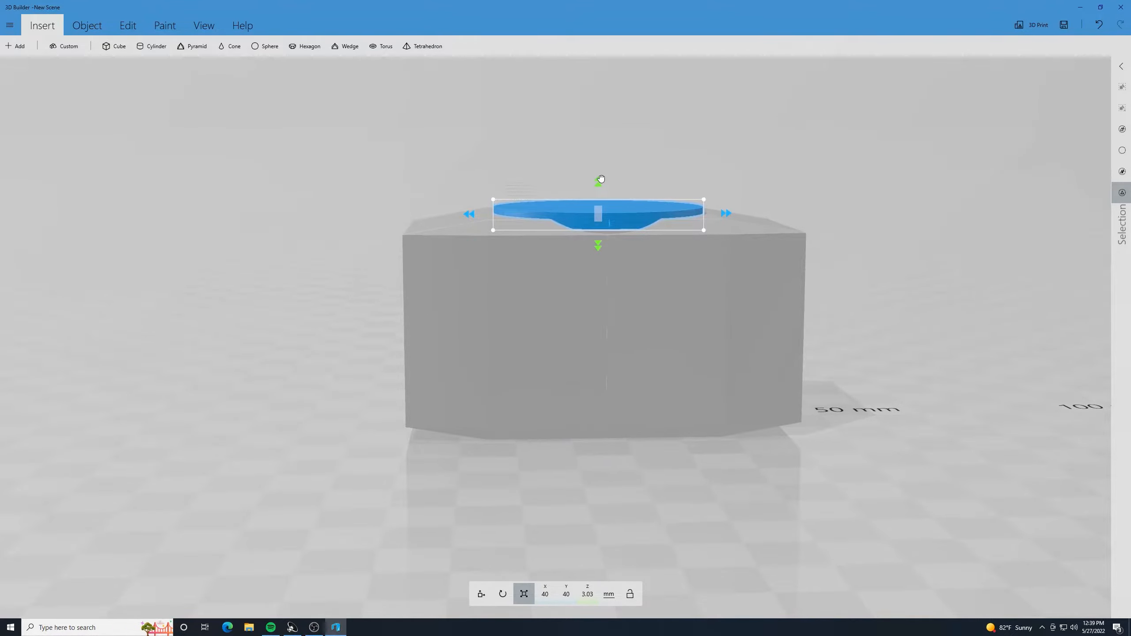
pyautogui.moveTo(657, 145); pyautogui.dragTo(730, 273)
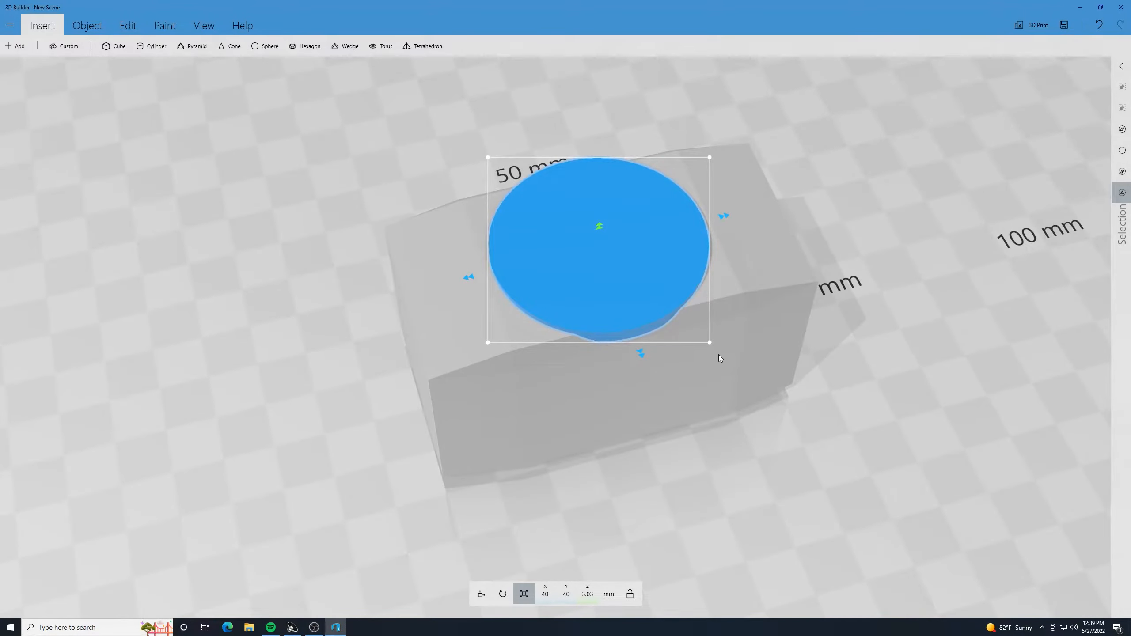
pyautogui.moveTo(712, 344); pyautogui.dragTo(658, 291)
# - Raise the small disc to about 40.5 mm in Z so it protrudes from the block's top face, and deselect it
pyautogui.click(479, 594)
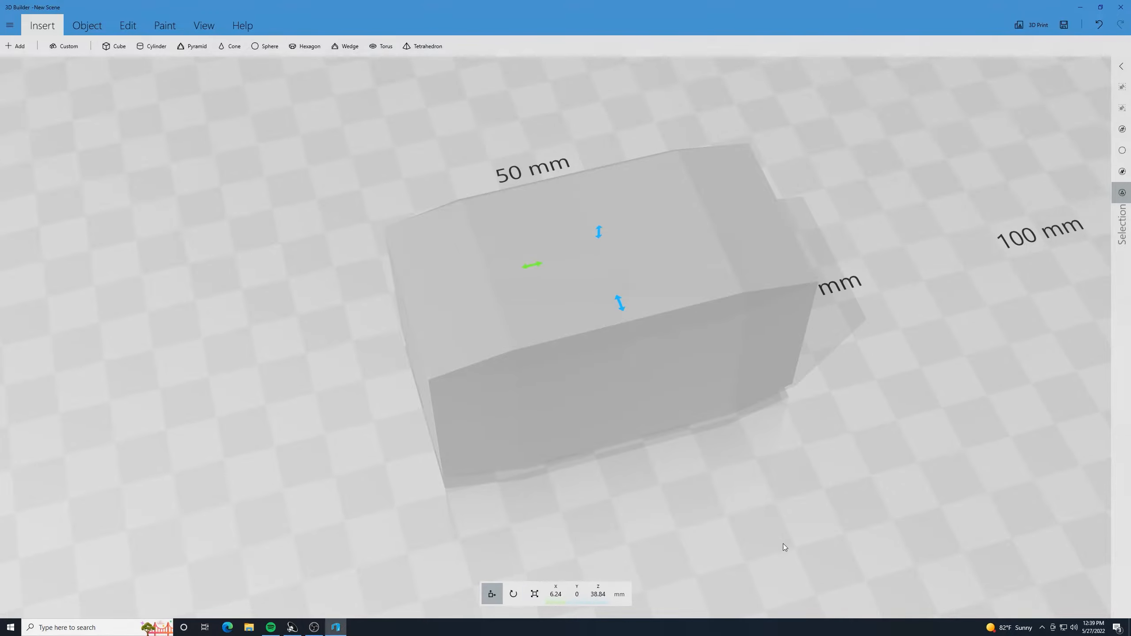
pyautogui.moveTo(784, 547); pyautogui.dragTo(648, 205, button='right')
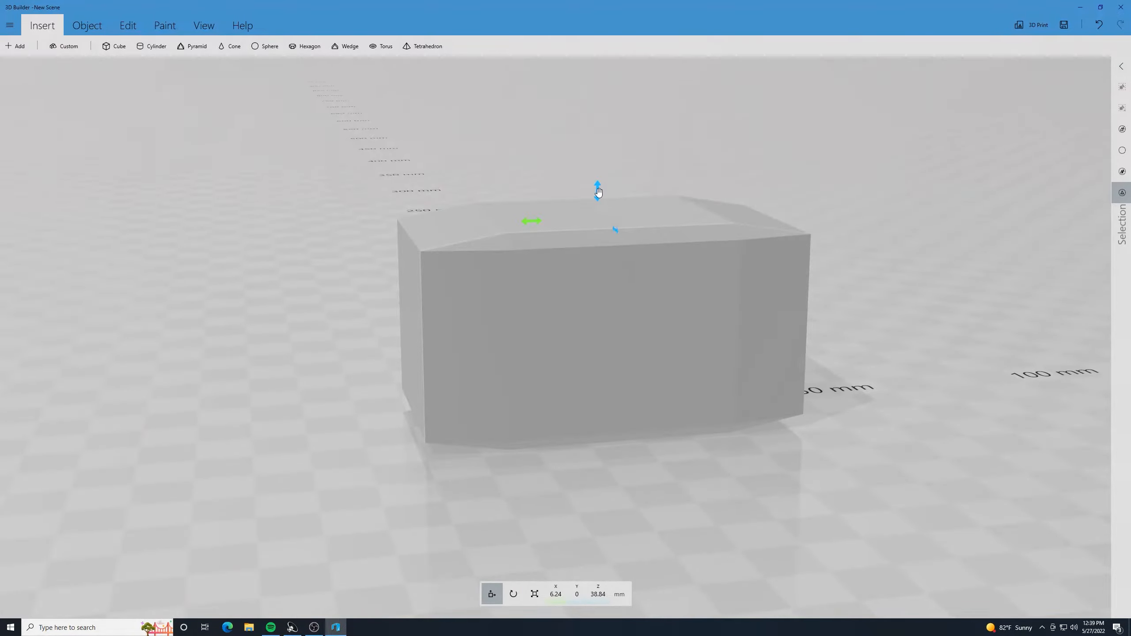
pyautogui.moveTo(598, 192)
pyautogui.mouseDown()
pyautogui.moveTo(596, 166)
pyautogui.moveTo(587, 180)
pyautogui.mouseUp()
pyautogui.moveTo(587, 177); pyautogui.dragTo(463, 129, button='right')
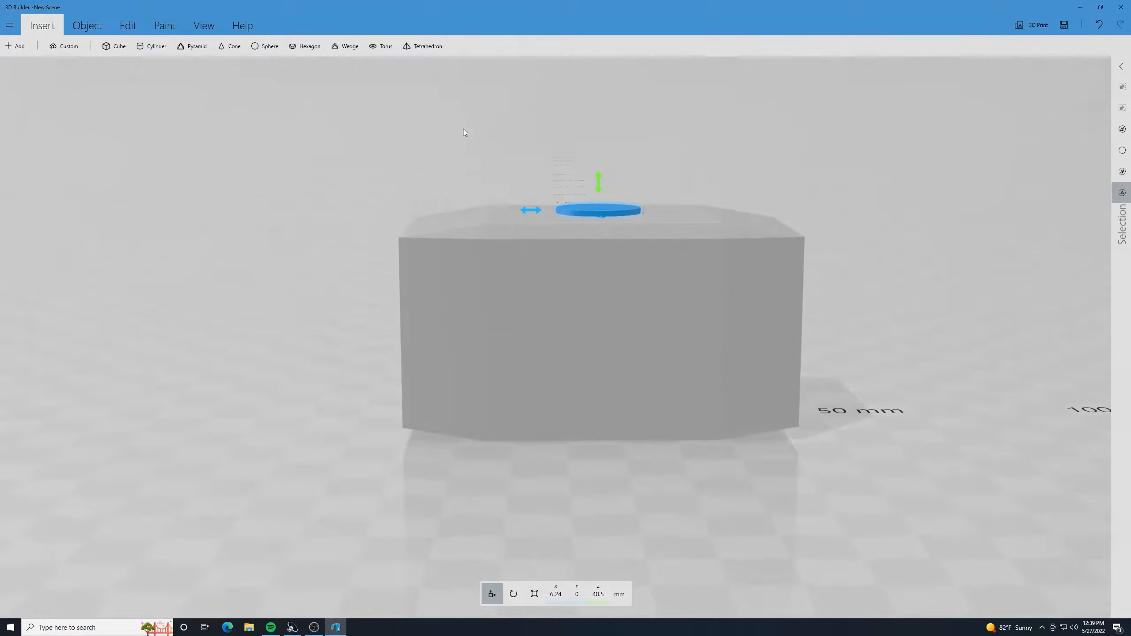
pyautogui.moveTo(599, 218); pyautogui.dragTo(605, 209)
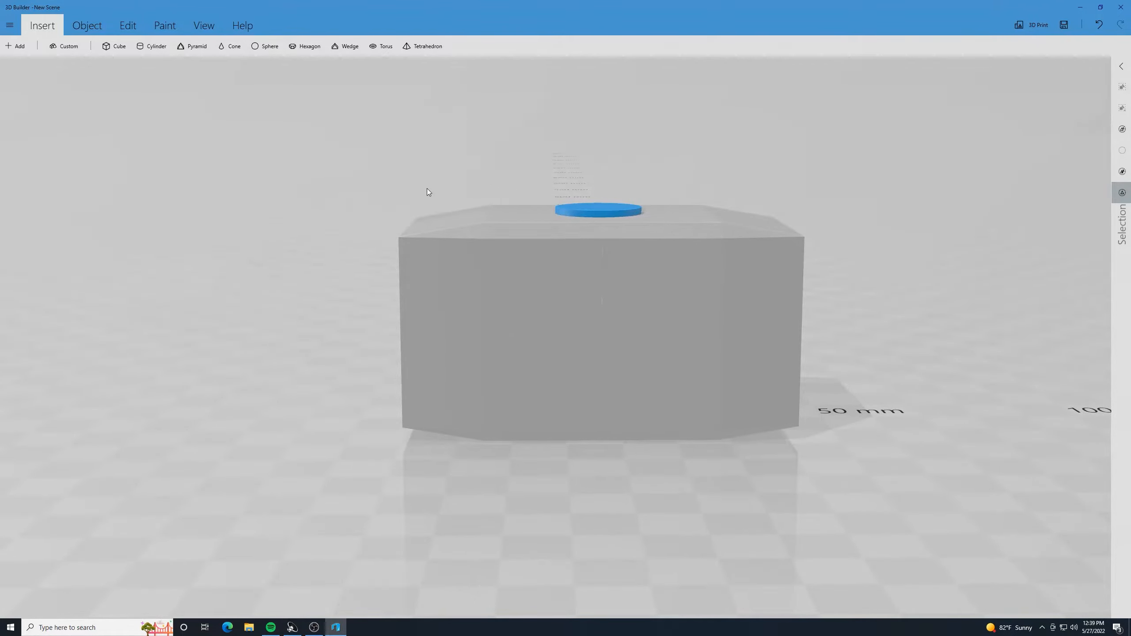
pyautogui.moveTo(389, 180); pyautogui.dragTo(590, 211, button='right')
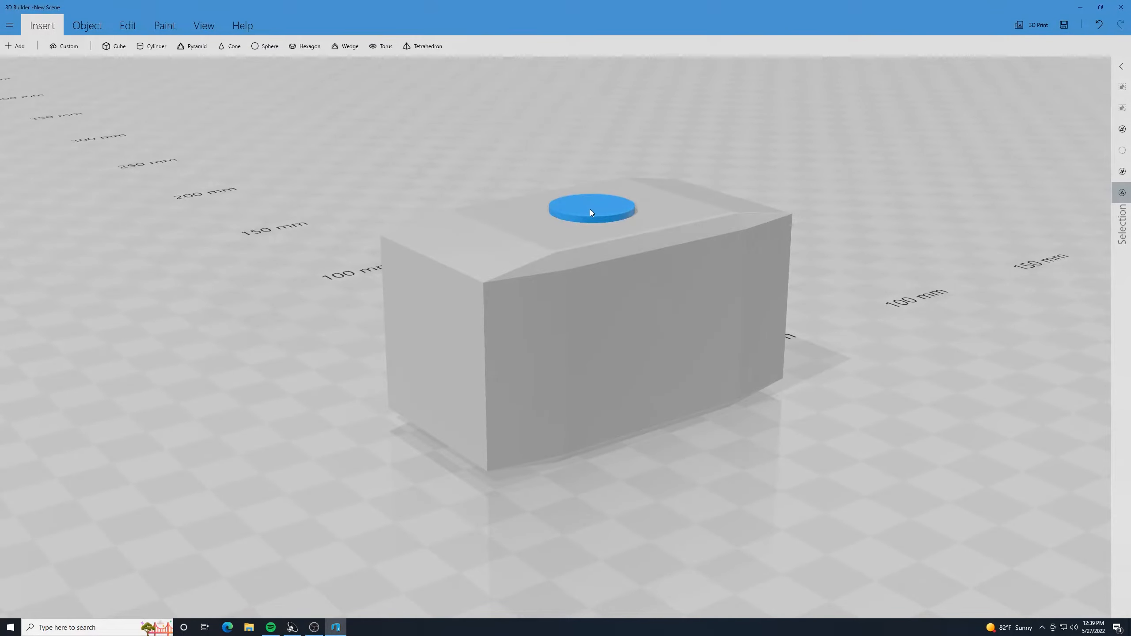
# - Select the block together with the disc, rotate both to a roll of -180 degrees so the disc faces down, and deselect them
pyautogui.click(601, 296)
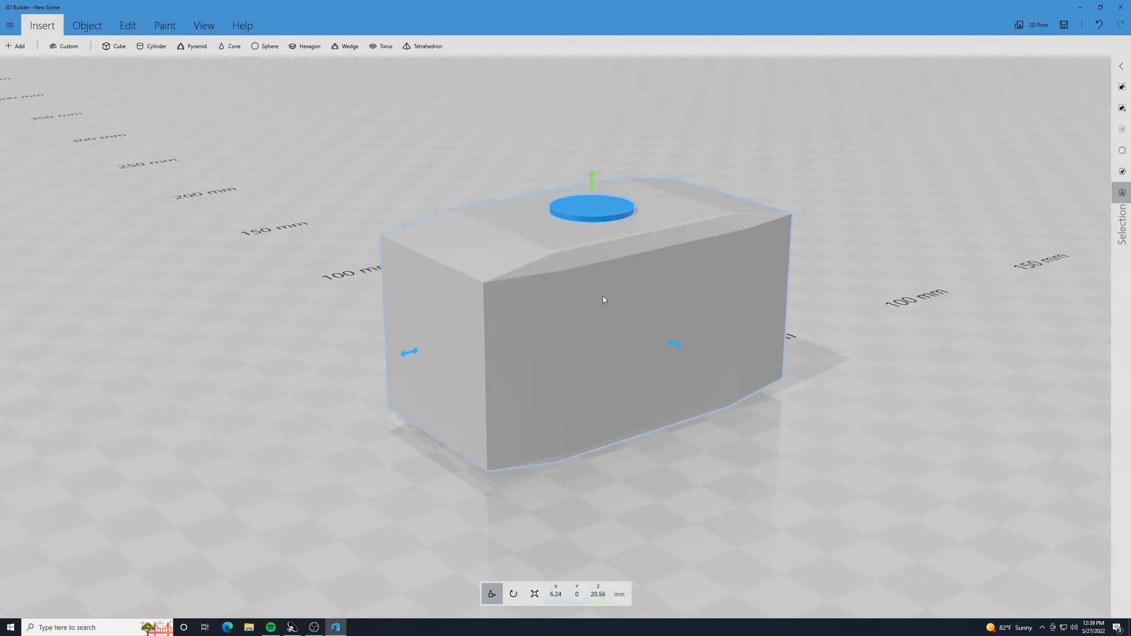
pyautogui.click(513, 594)
pyautogui.moveTo(697, 421); pyautogui.dragTo(815, 452, button='right')
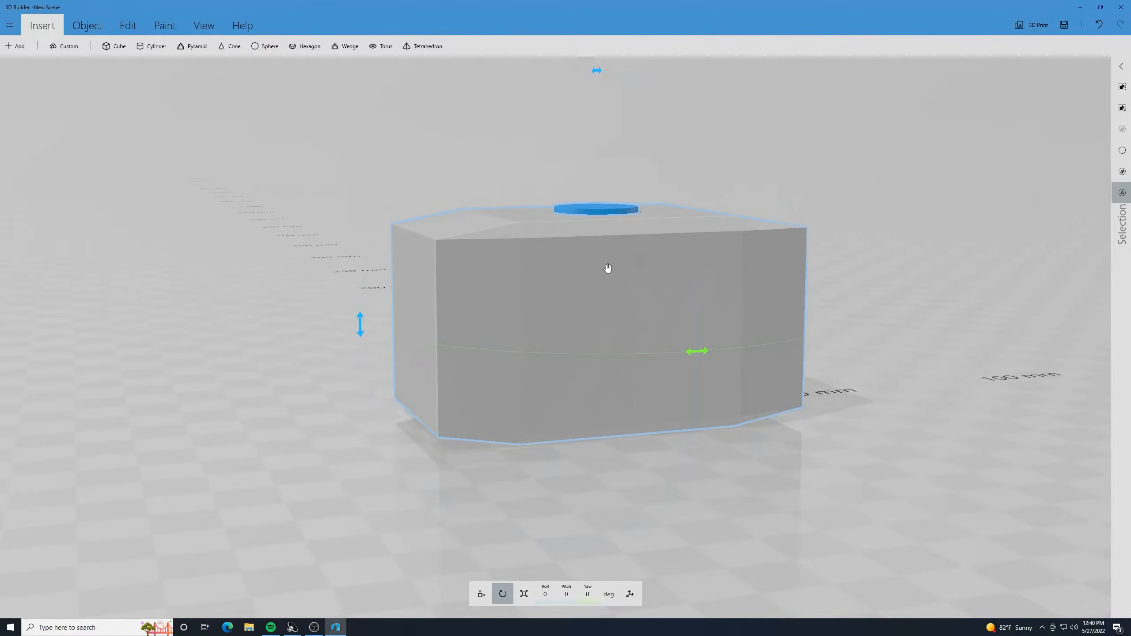
pyautogui.moveTo(368, 295); pyautogui.dragTo(768, 267)
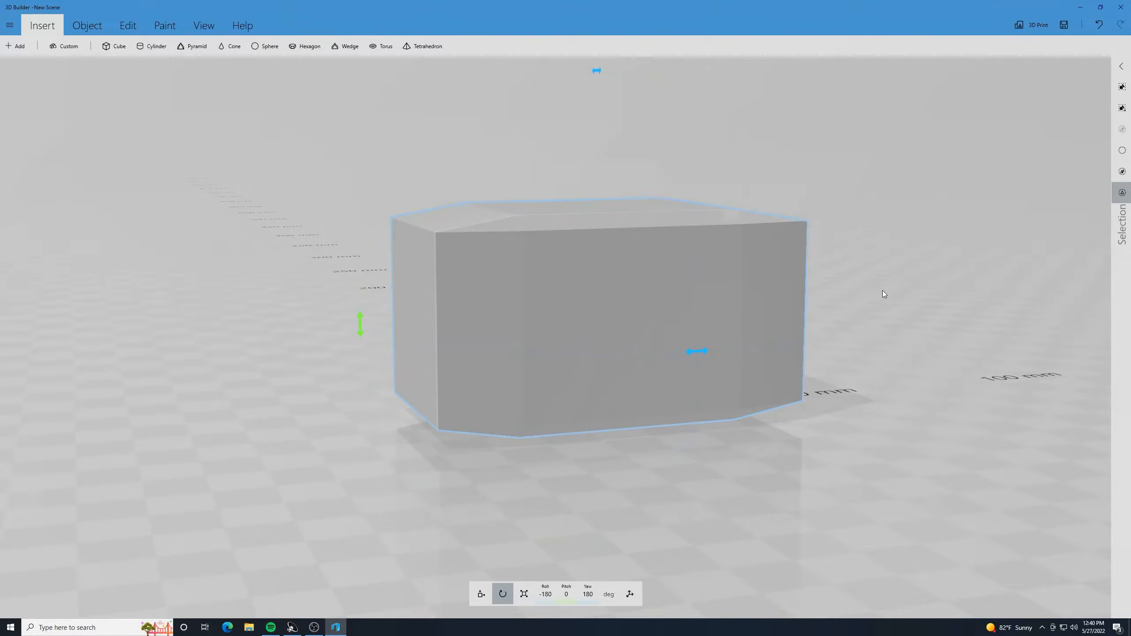
pyautogui.click(672, 281)
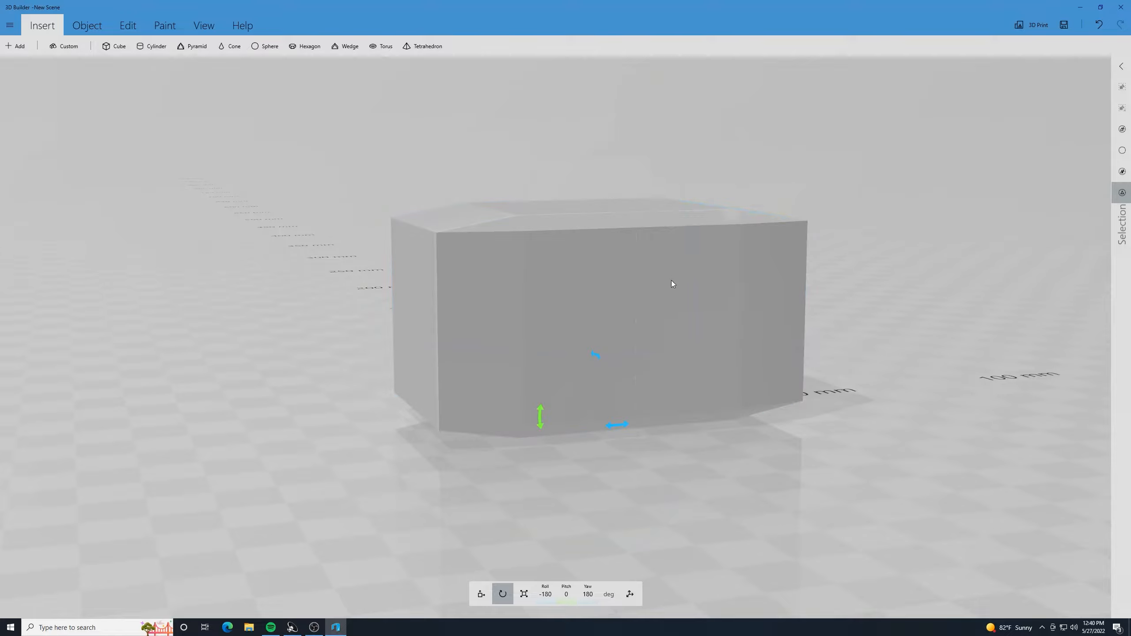
pyautogui.click(721, 454)
pyautogui.moveTo(733, 469); pyautogui.dragTo(634, 169)
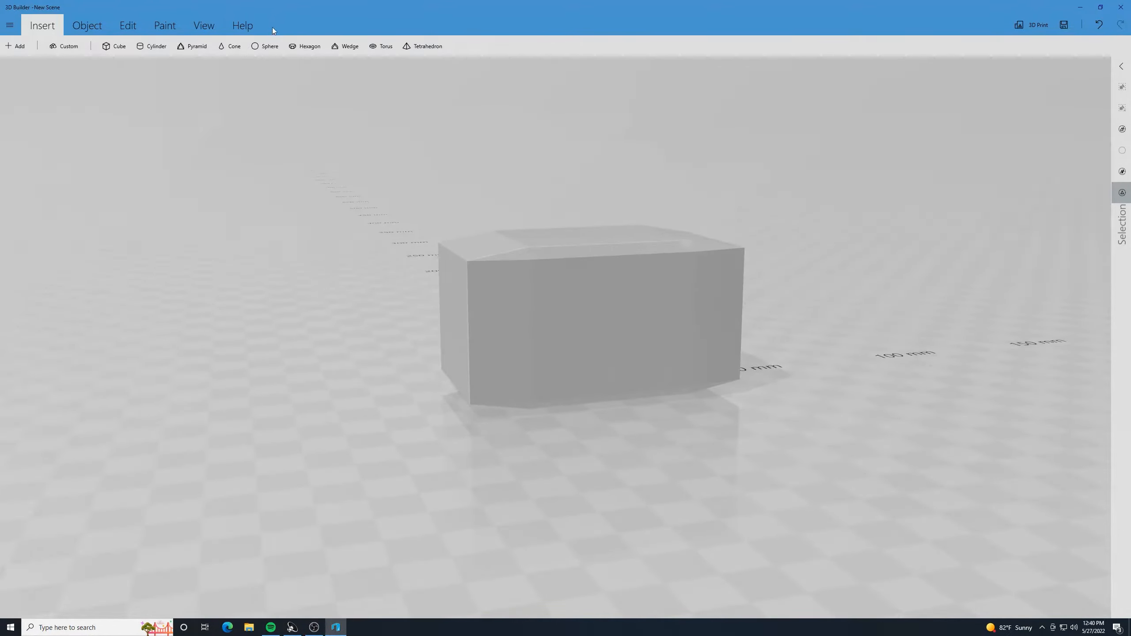
# - Insert a cylinder, raise it to about 41.2 mm in Z and move it to 6.24 mm in X above the block
pyautogui.click(151, 46)
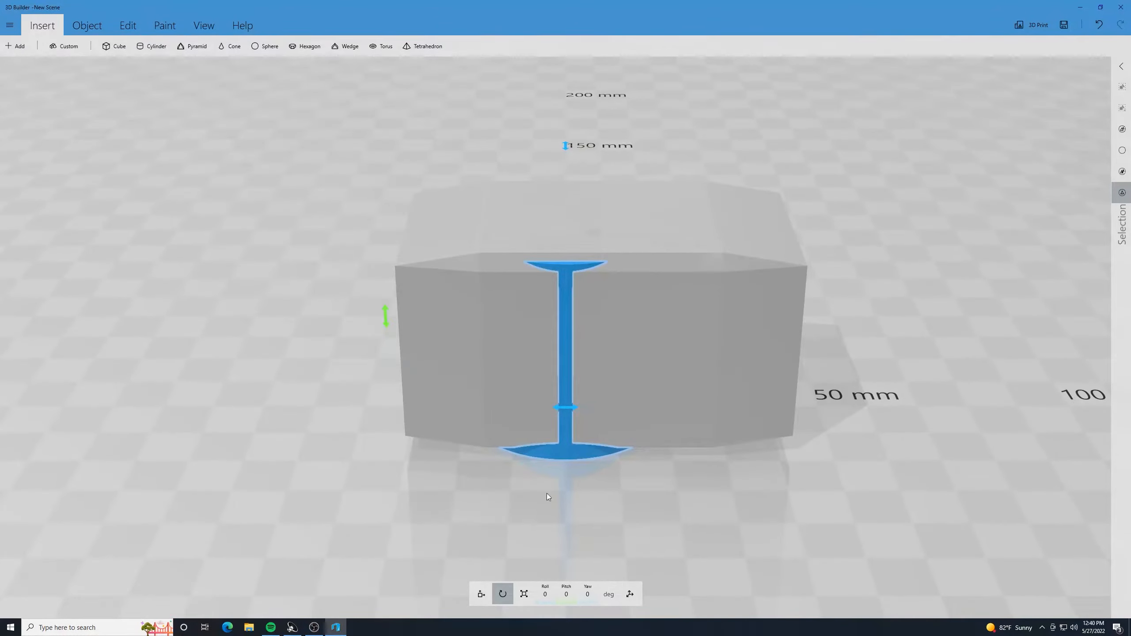
pyautogui.click(479, 593)
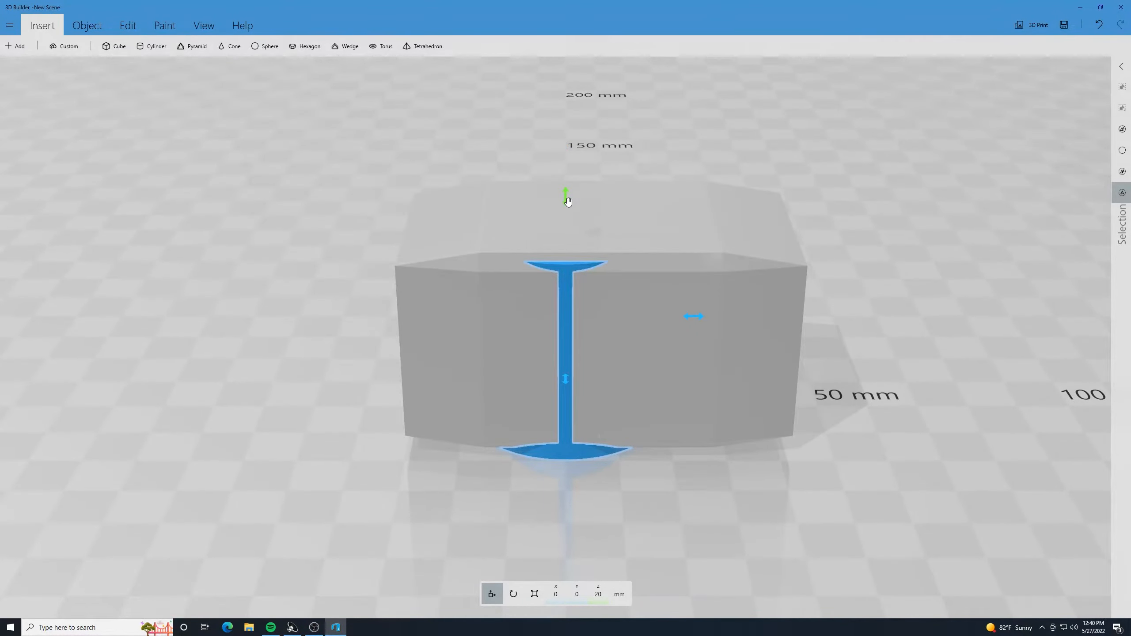
pyautogui.moveTo(566, 198); pyautogui.dragTo(567, 88)
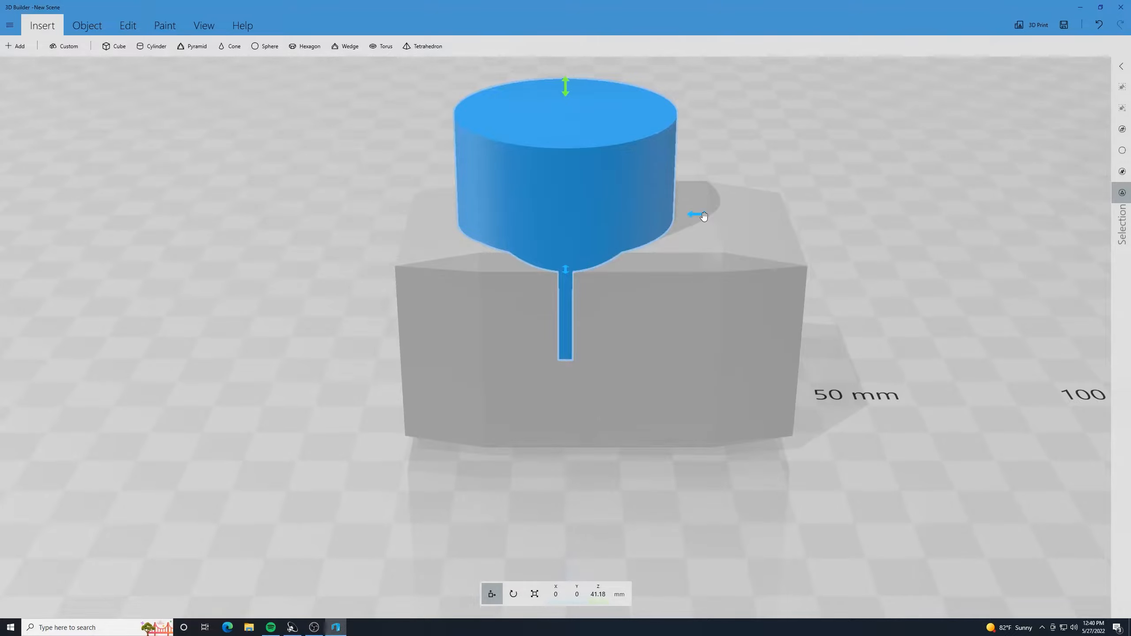
pyautogui.moveTo(701, 214); pyautogui.dragTo(729, 212)
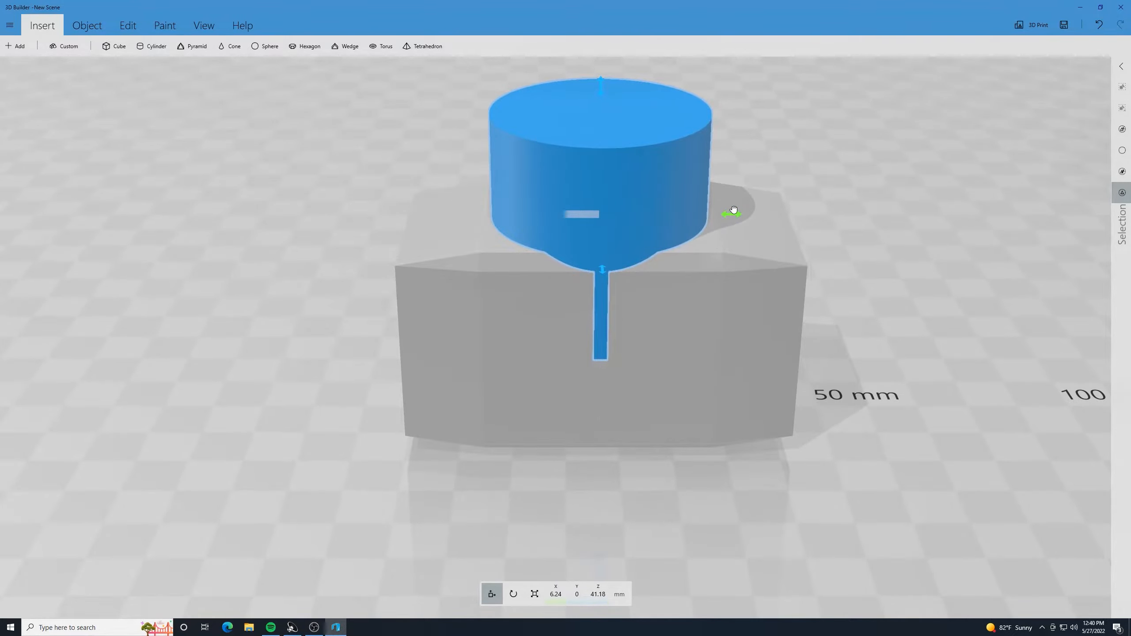
# - Scale the cylinder down uniformly to about 13.5 mm and raise it to about 47.9 mm in Z onto the block's upper face
pyautogui.moveTo(337, 226); pyautogui.dragTo(547, 214)
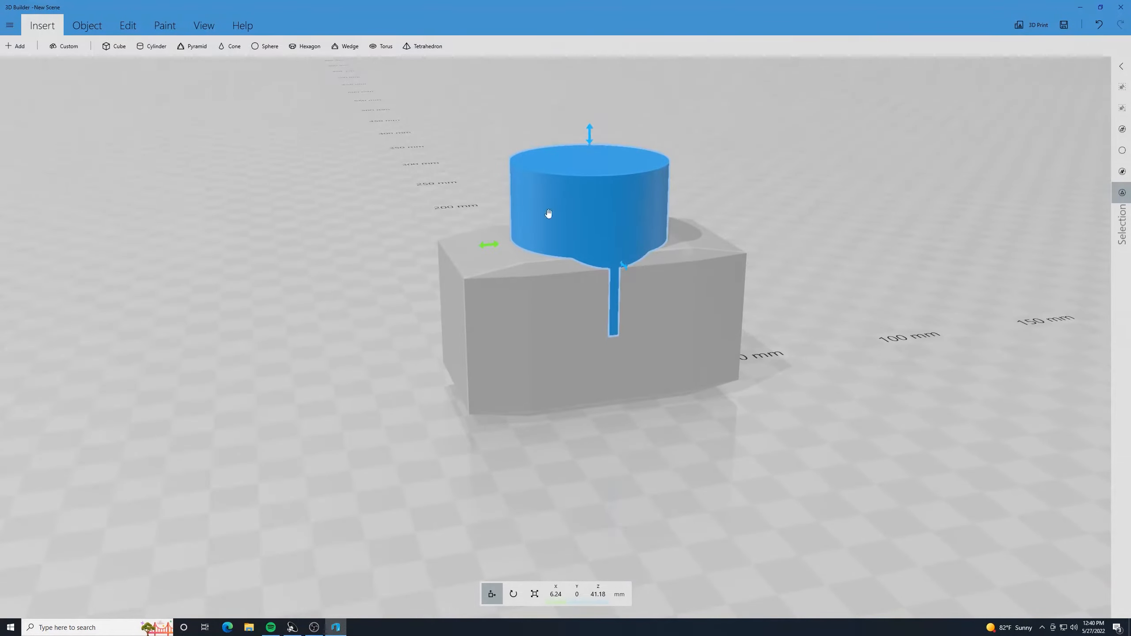
pyautogui.click(536, 593)
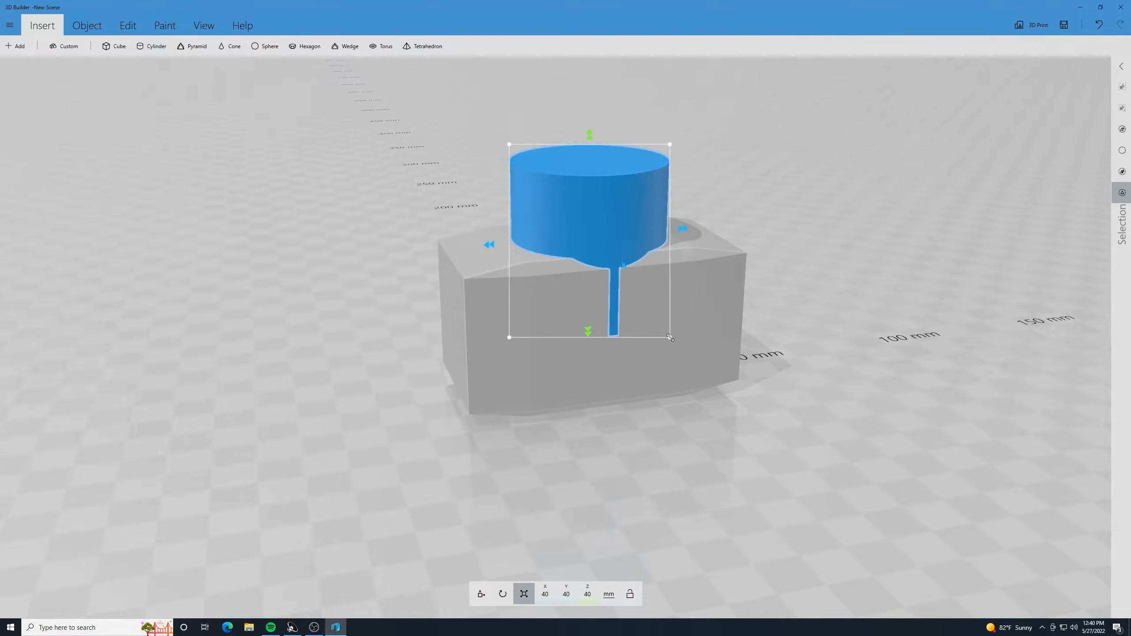
pyautogui.moveTo(671, 337); pyautogui.dragTo(628, 278)
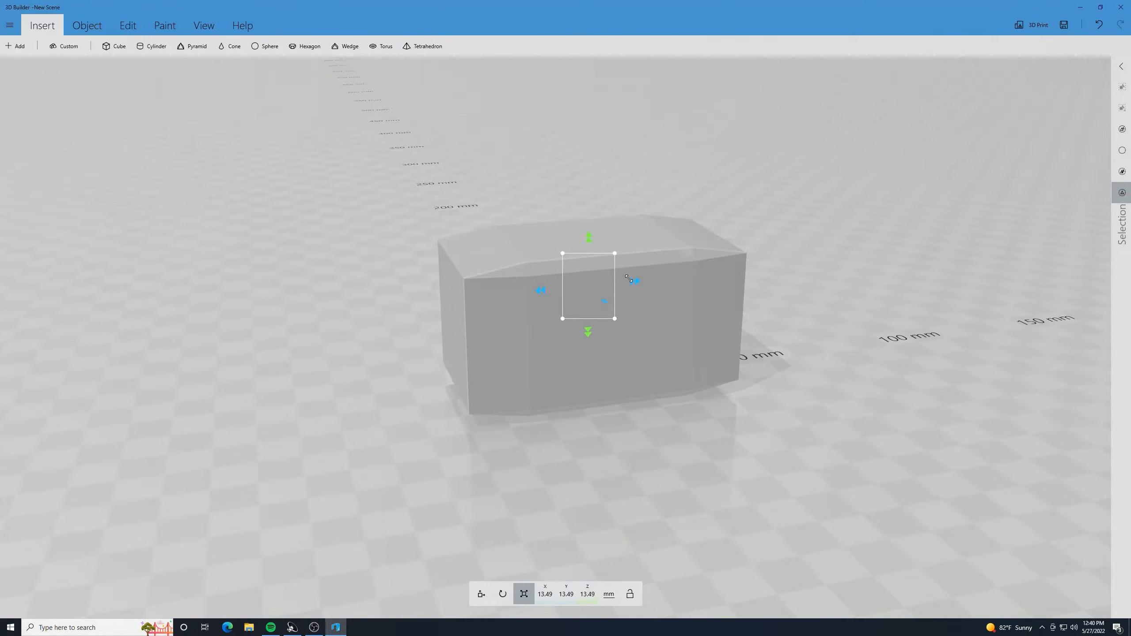
pyautogui.click(481, 594)
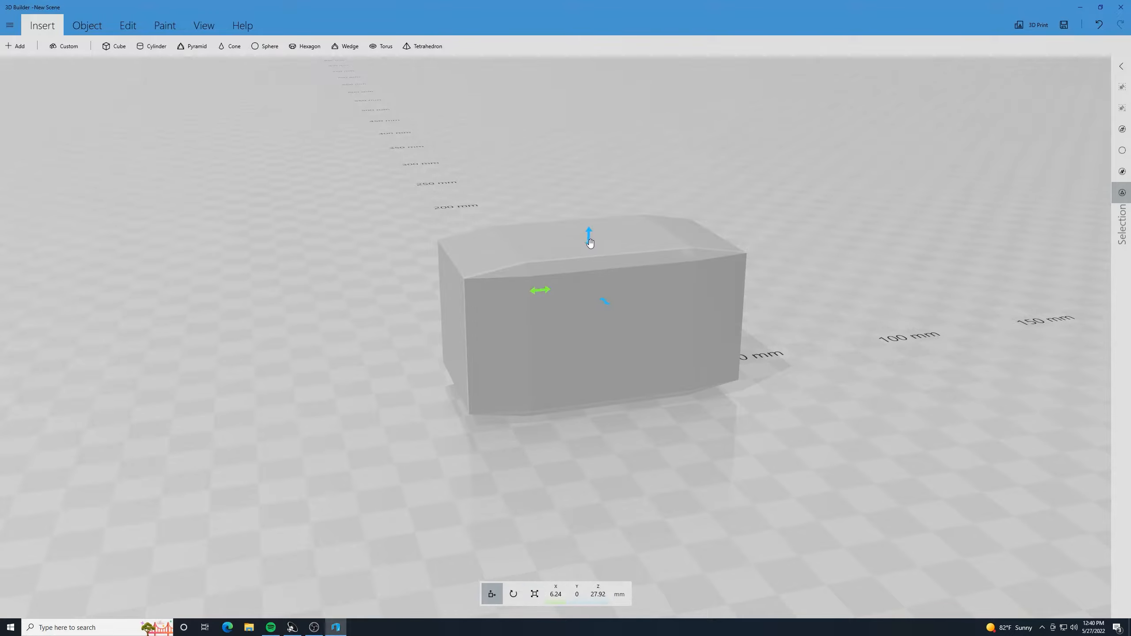
pyautogui.moveTo(589, 243); pyautogui.dragTo(586, 160)
pyautogui.scroll(-5, 436, 153)
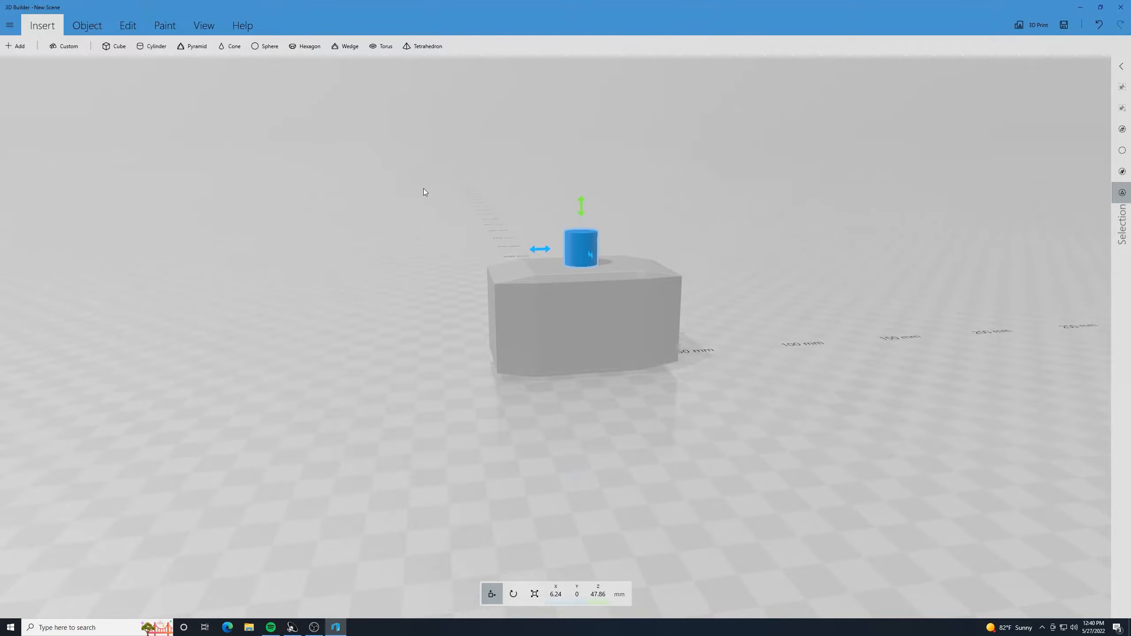
# - Scale the small cylinder down to about 11.5 mm and stretch its height to about 76.5 mm to form a handle
pyautogui.click(534, 594)
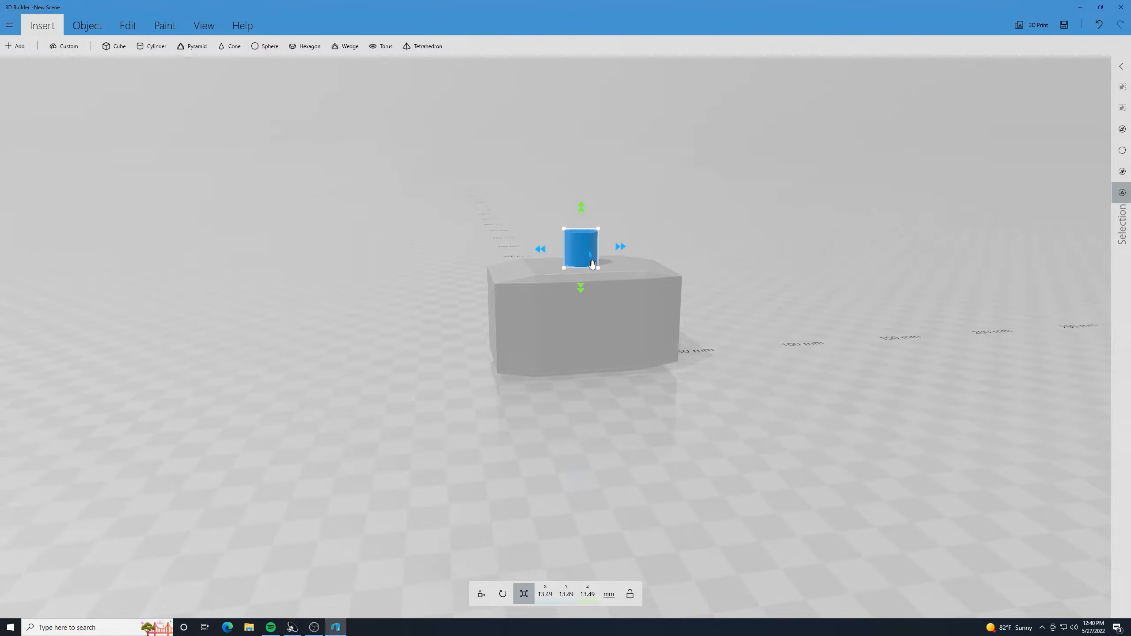
pyautogui.moveTo(598, 270); pyautogui.dragTo(597, 268)
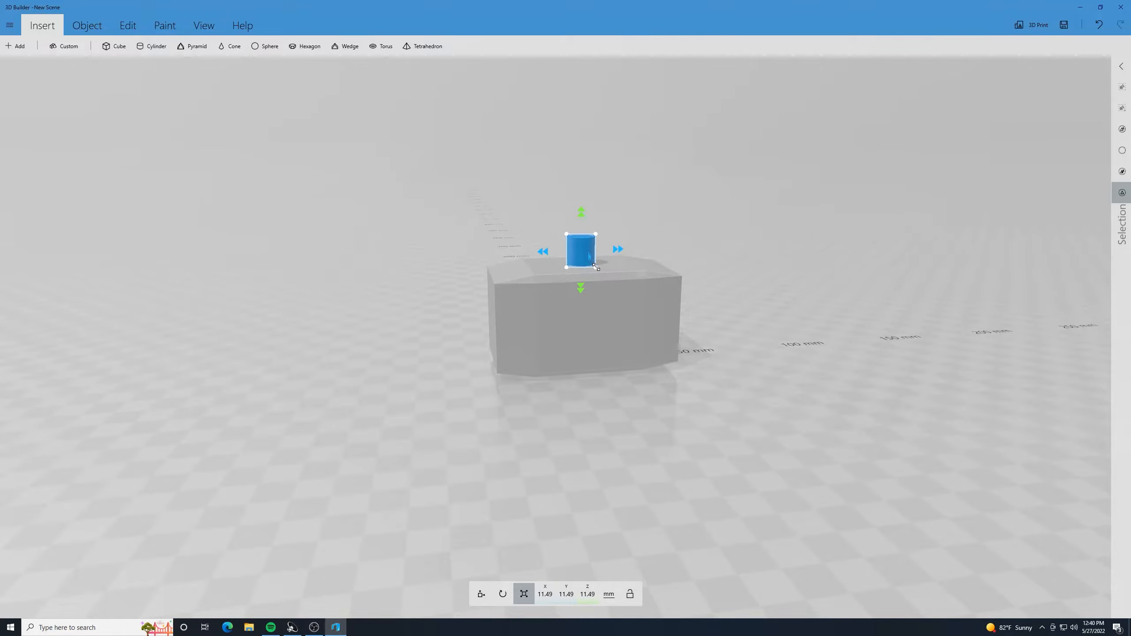
pyautogui.moveTo(752, 431); pyautogui.dragTo(725, 418)
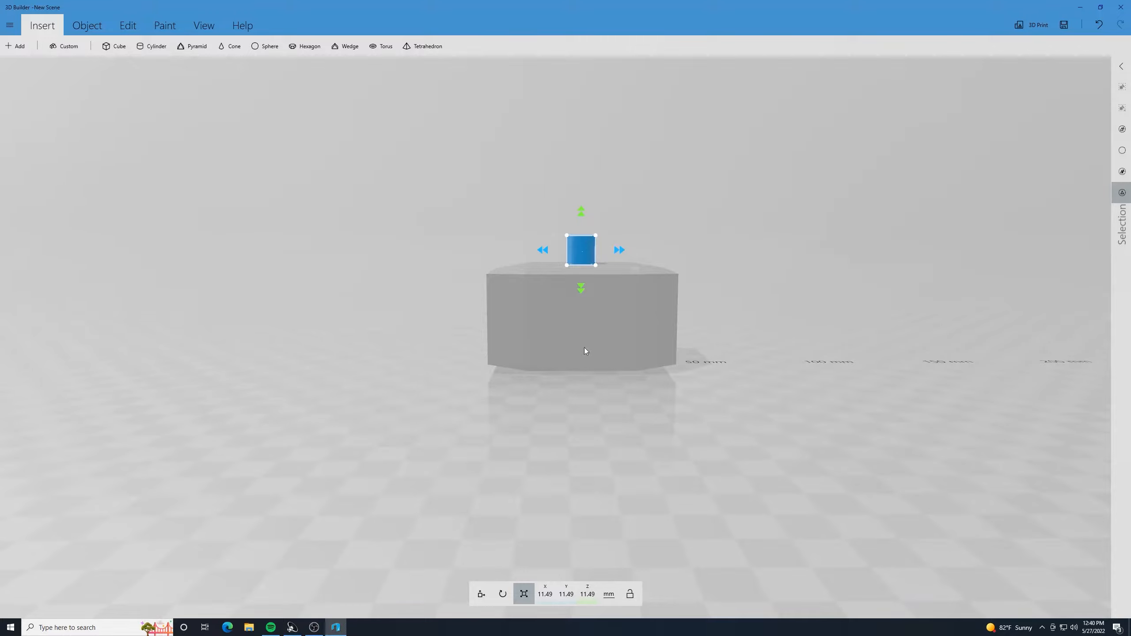
pyautogui.moveTo(582, 202); pyautogui.dragTo(589, 37)
pyautogui.scroll(-3, 645, 127)
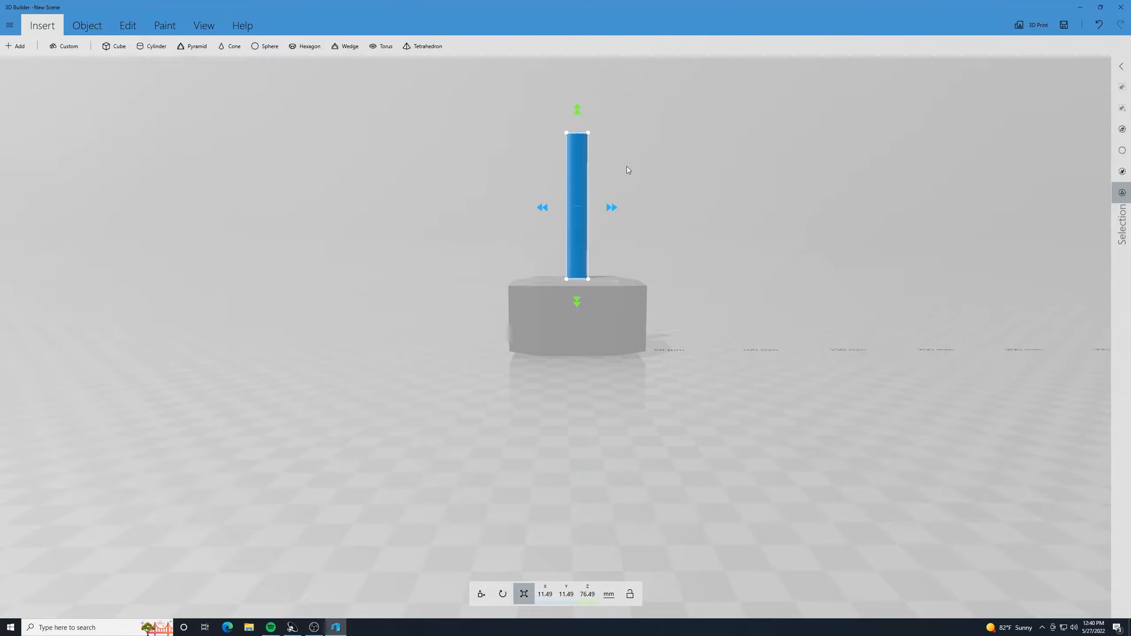
# - Deselect the handle cylinder to check its proportions, reselect it to shrink it very slightly, and deselect it again
pyautogui.click(571, 185)
pyautogui.moveTo(436, 217); pyautogui.dragTo(454, 188)
pyautogui.scroll(6, 454, 187)
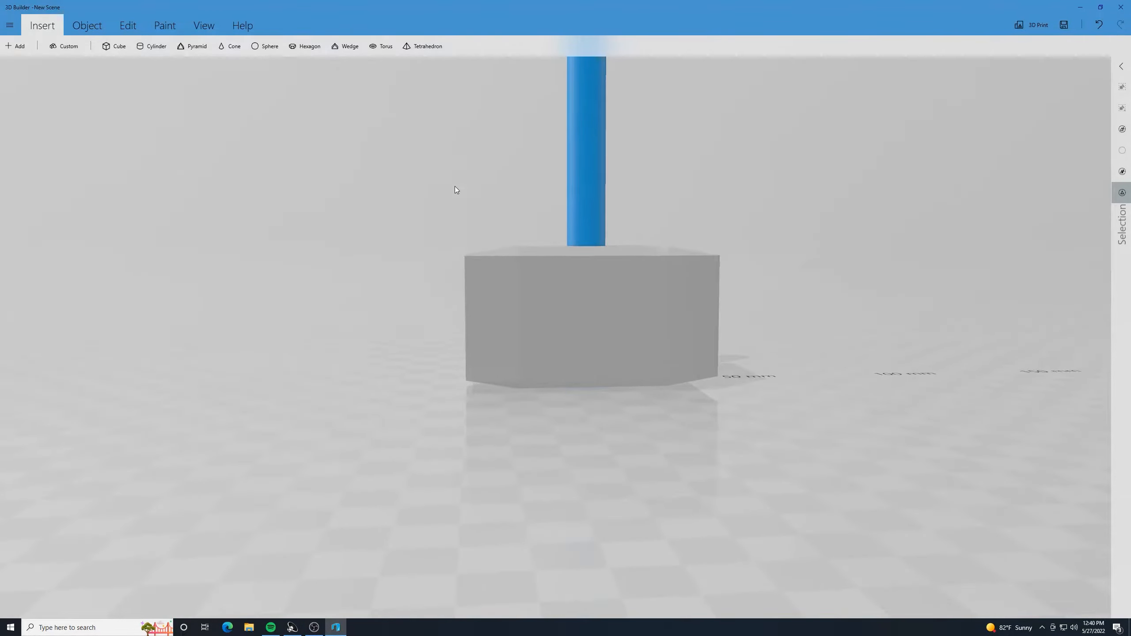
pyautogui.scroll(-5, 454, 186)
pyautogui.moveTo(492, 132); pyautogui.dragTo(490, 159)
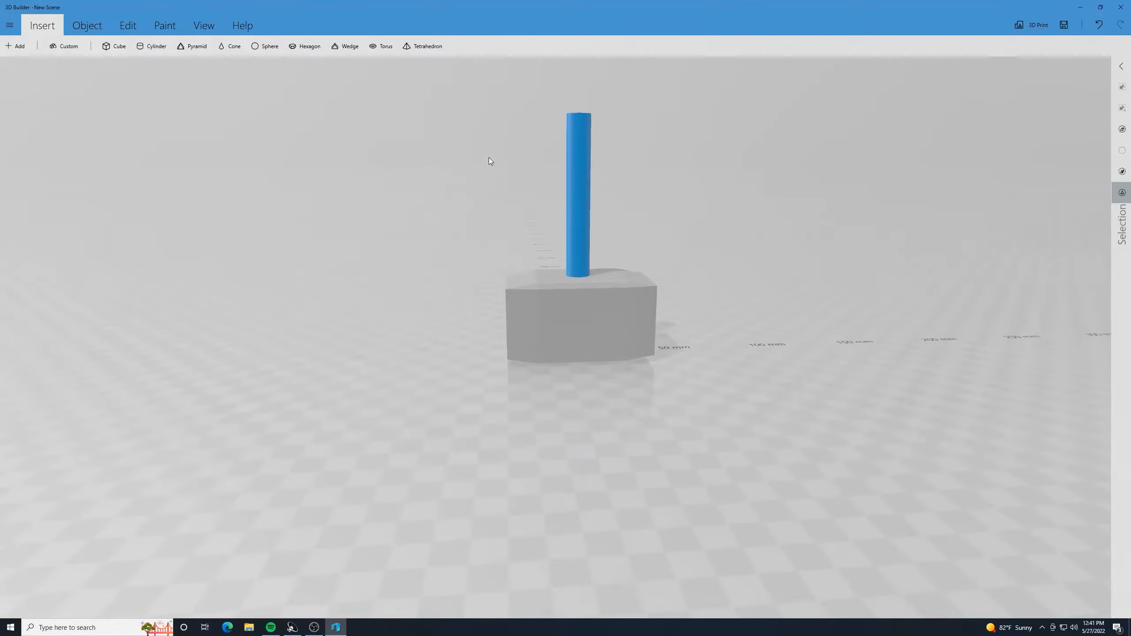
pyautogui.click(577, 139)
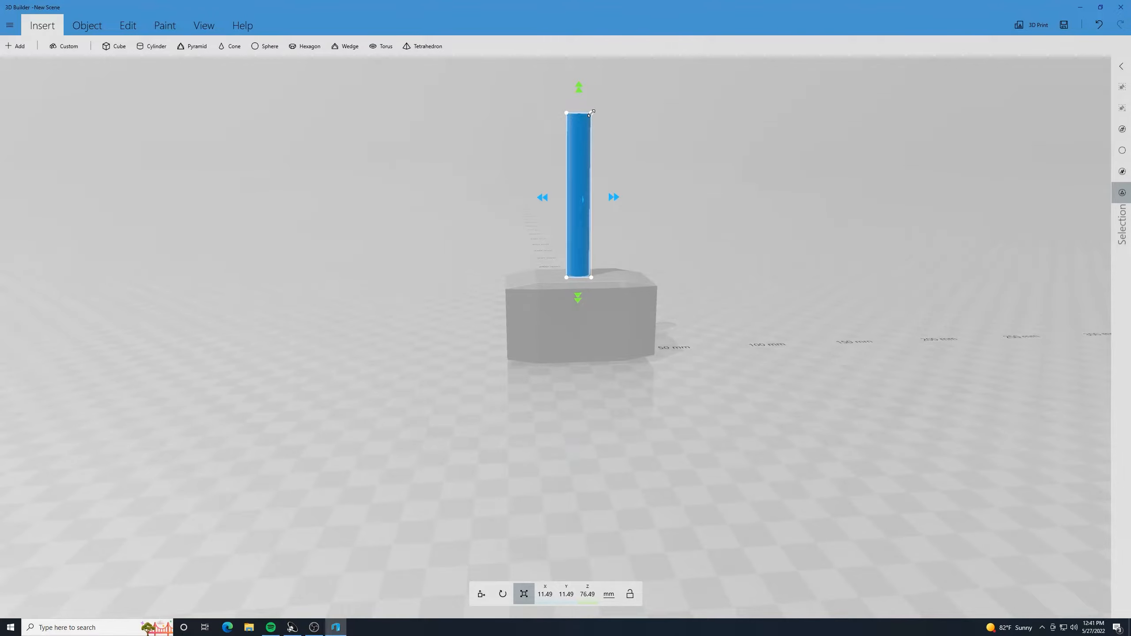
pyautogui.moveTo(592, 114); pyautogui.dragTo(591, 115)
pyautogui.click(588, 154)
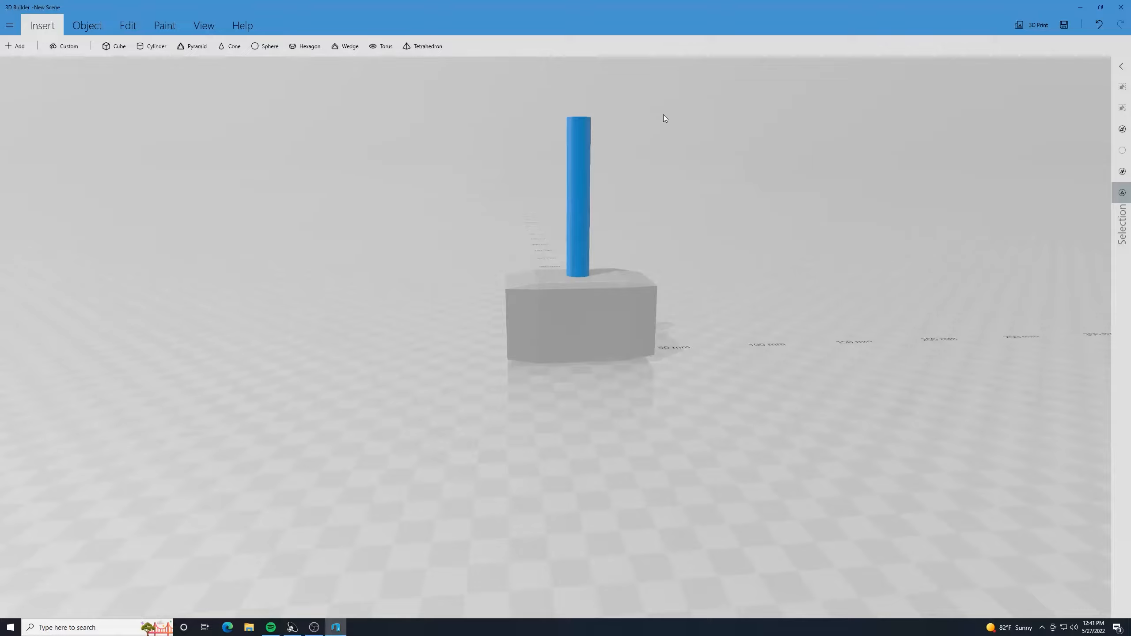
# - Insert a cone, raise it to about 70.5 mm in Z and center it on the handle at 6.24 mm in X
pyautogui.click(231, 46)
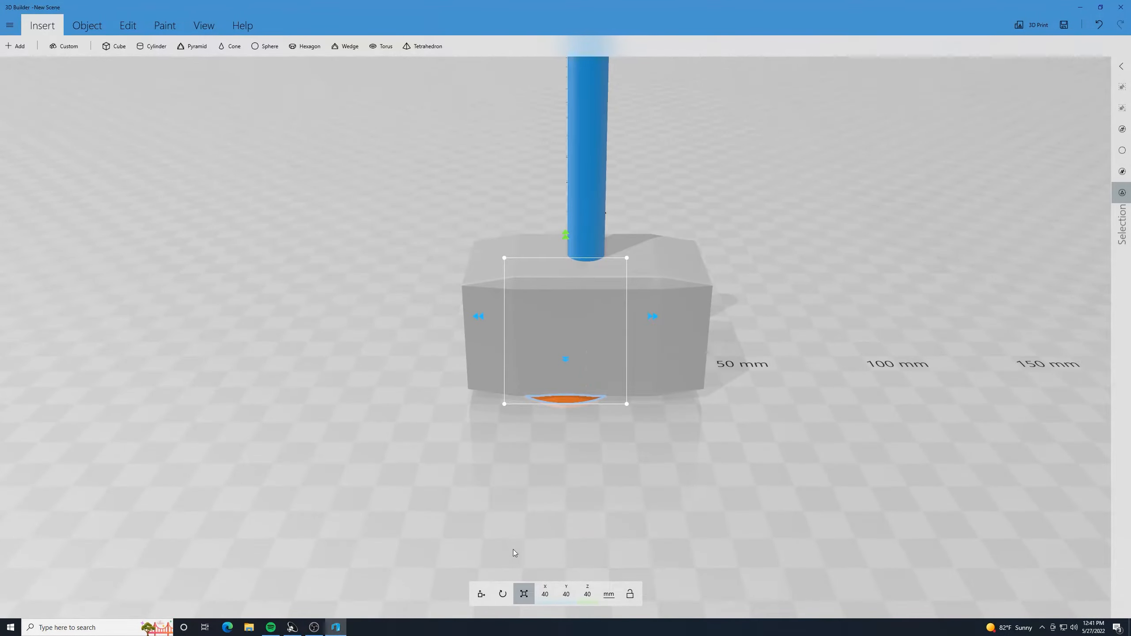
pyautogui.click(503, 594)
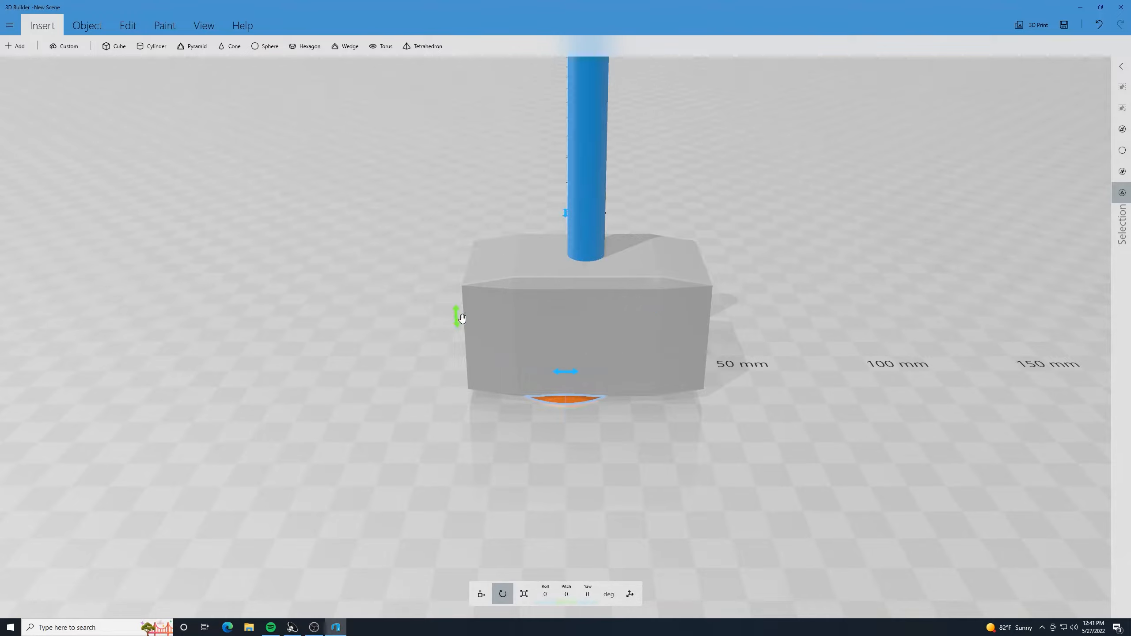
pyautogui.click(481, 594)
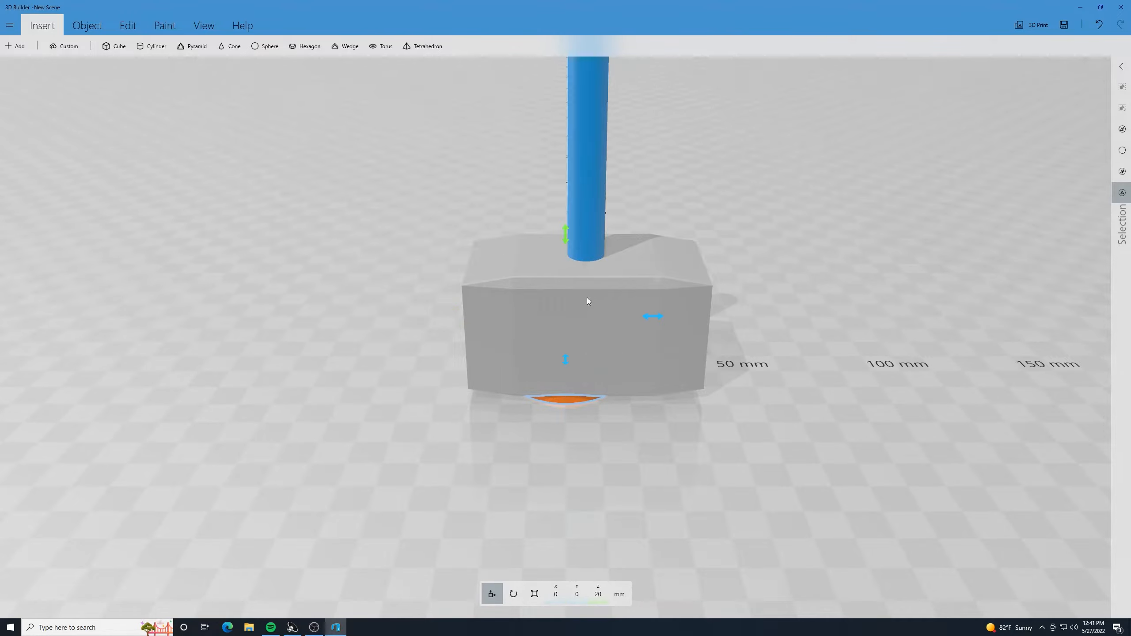
pyautogui.moveTo(570, 239); pyautogui.dragTo(573, 93)
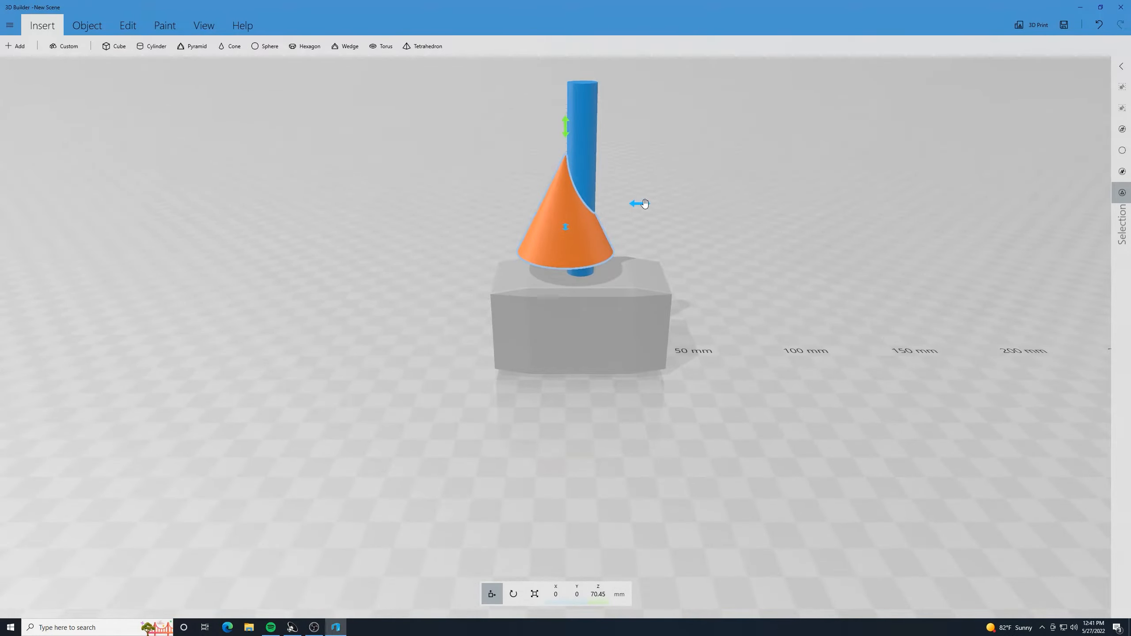
pyautogui.moveTo(641, 204); pyautogui.dragTo(653, 200)
pyautogui.moveTo(426, 192); pyautogui.dragTo(467, 255)
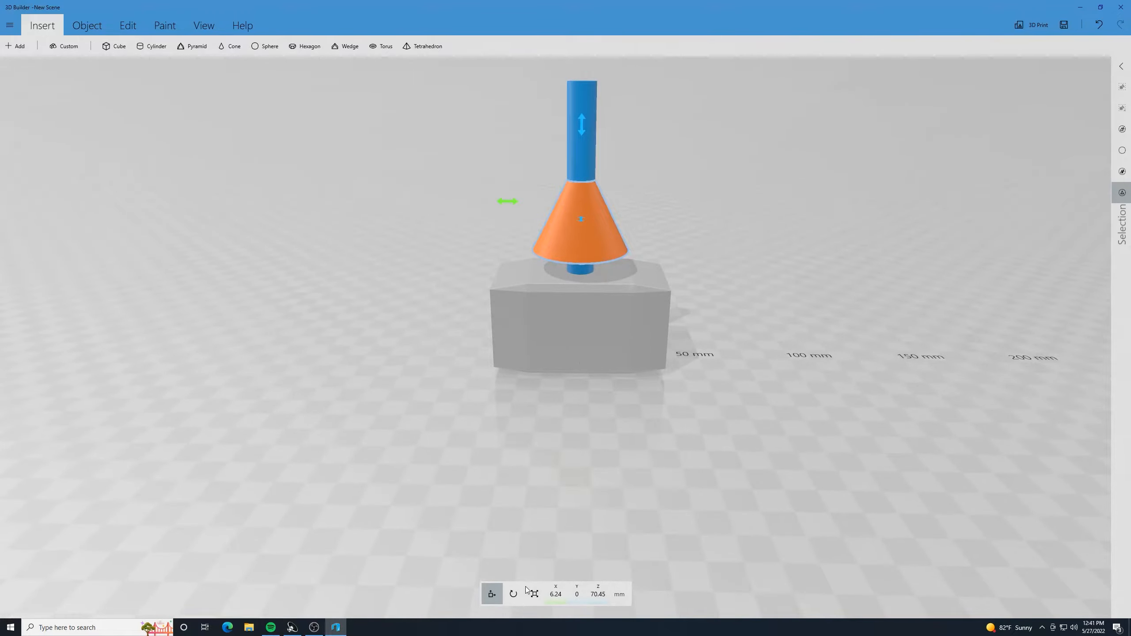
# - Rotate the cone upside down to a roll of -180 and a yaw of 180 degrees so its tip points down
pyautogui.click(513, 595)
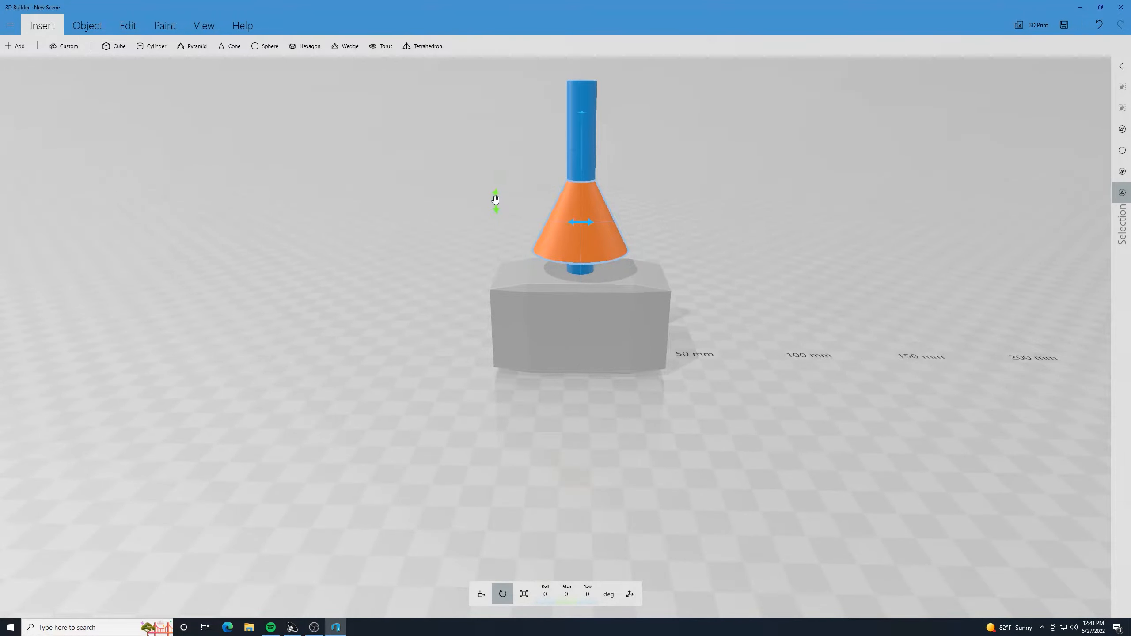
pyautogui.moveTo(496, 199); pyautogui.dragTo(704, 194)
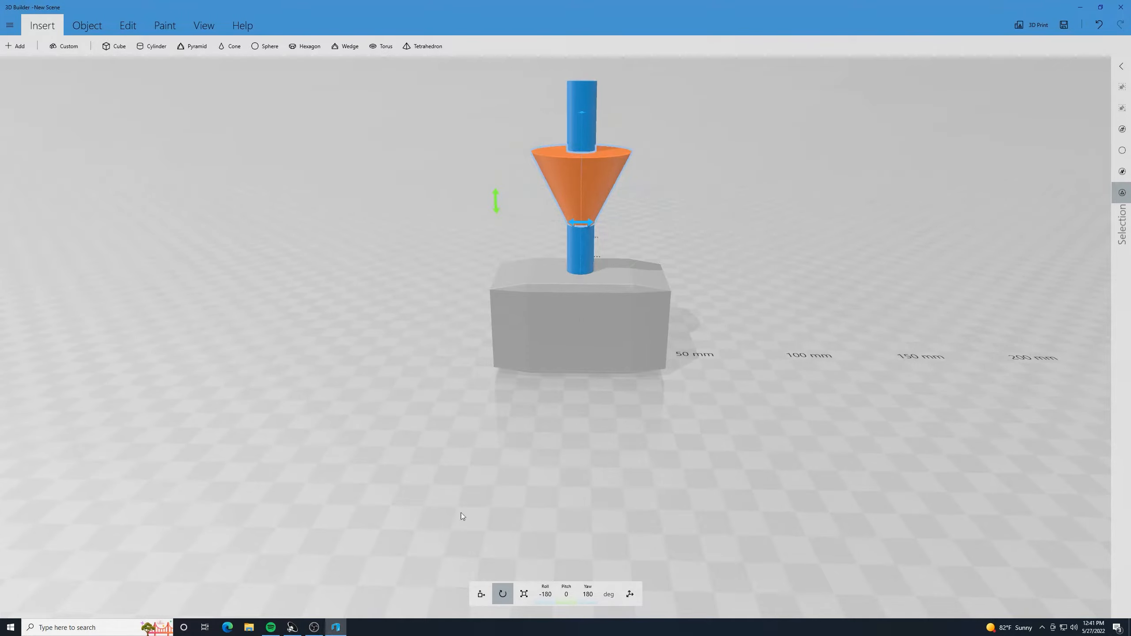
pyautogui.scroll(3, 637, 329)
pyautogui.scroll(-5, 636, 329)
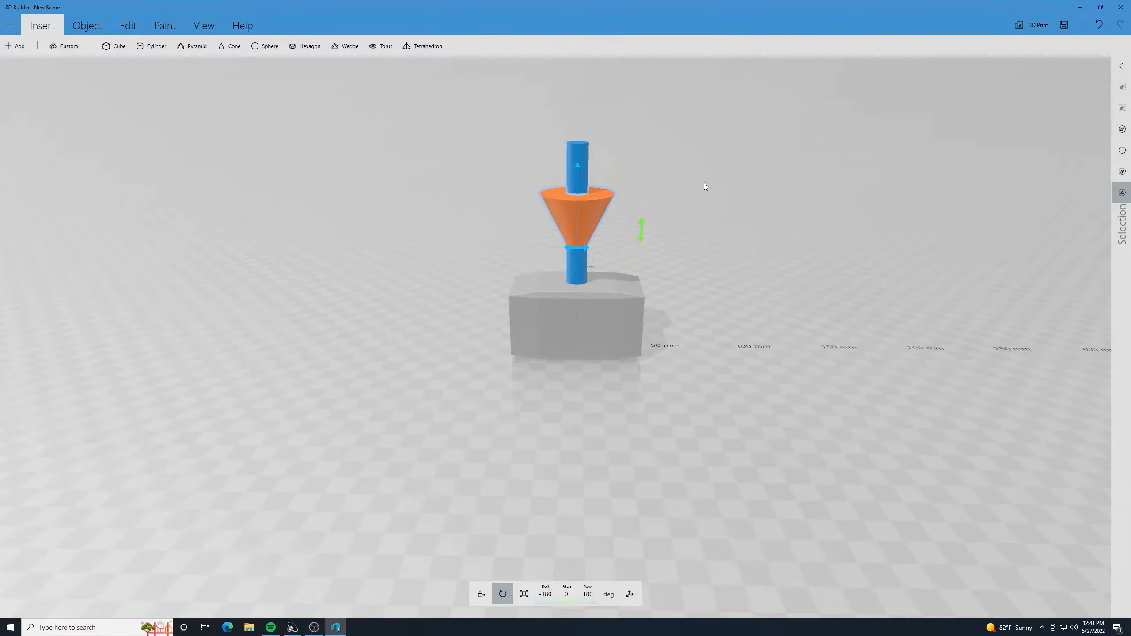
pyautogui.scroll(3, 704, 185)
pyautogui.scroll(-2, 699, 145)
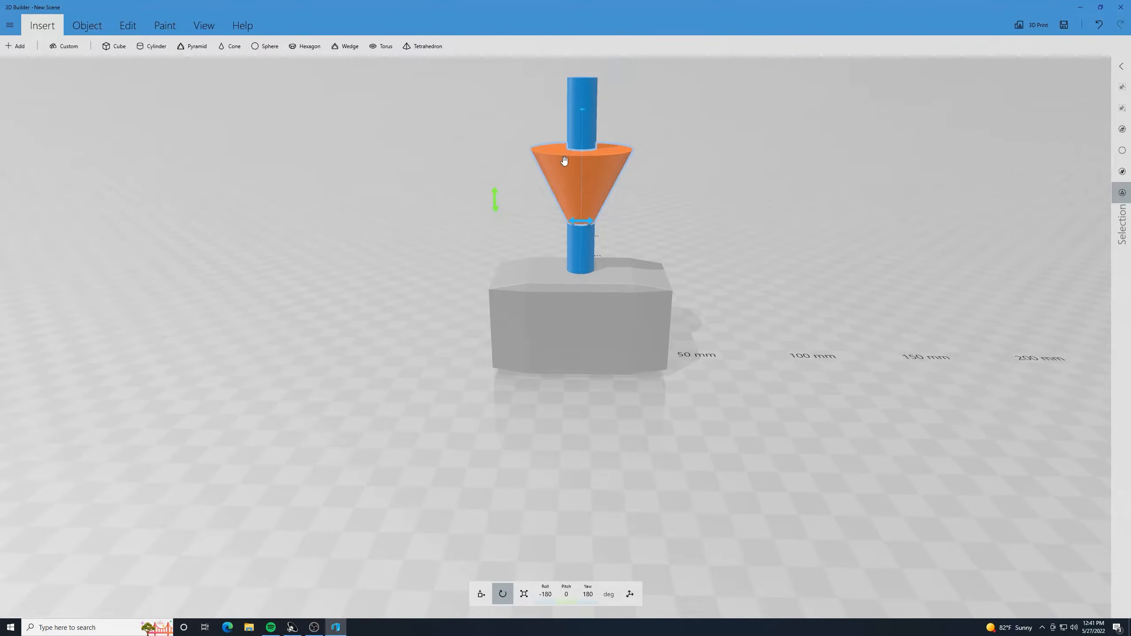
pyautogui.moveTo(427, 208); pyautogui.dragTo(473, 183)
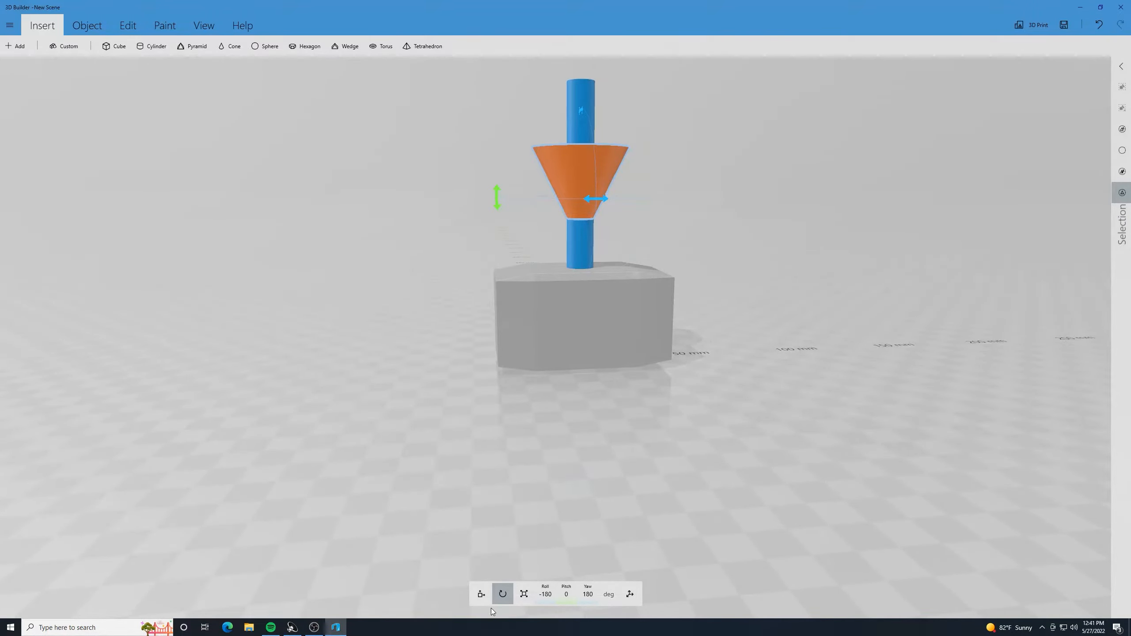
# - Raise the inverted cone to about 116 mm in Z so it sits at the upper end of the handle
pyautogui.click(482, 594)
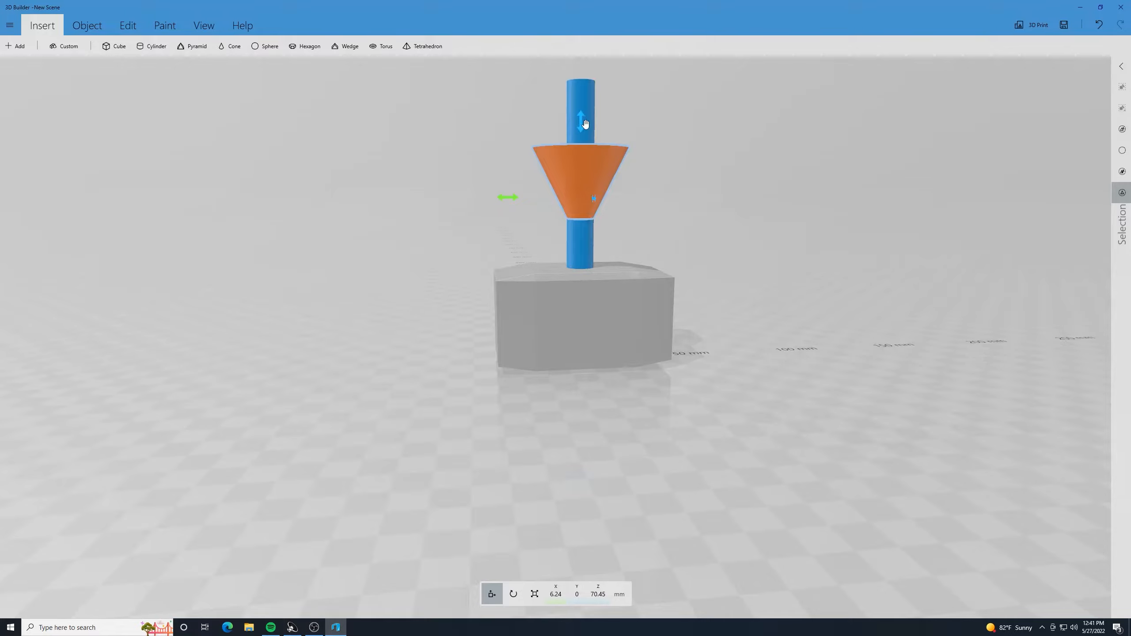
pyautogui.moveTo(585, 124); pyautogui.dragTo(585, 31)
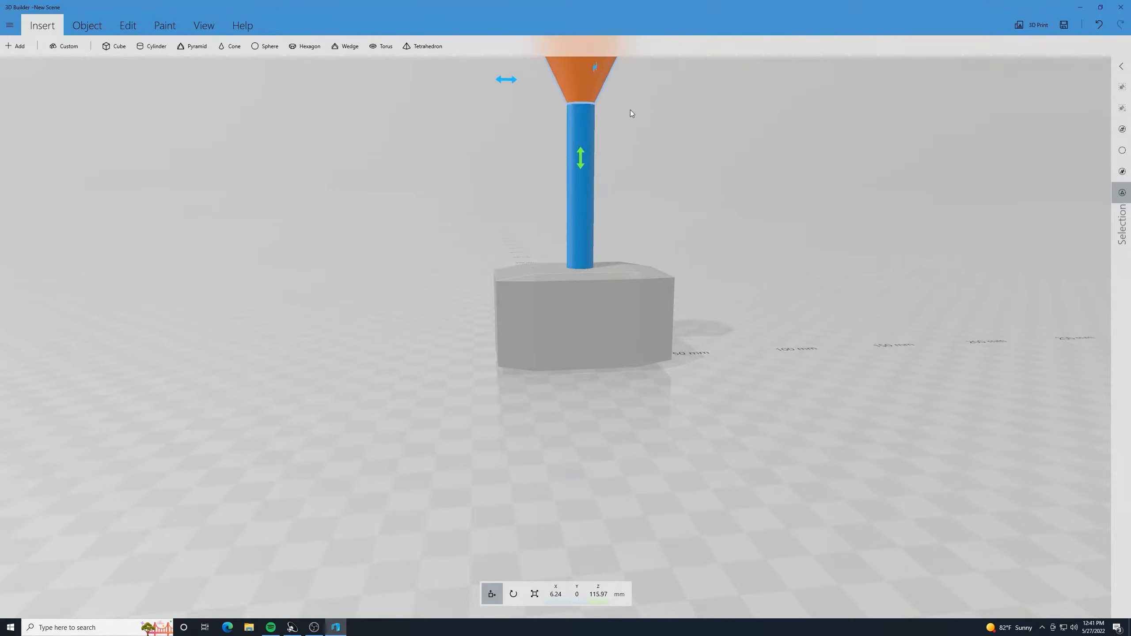
pyautogui.scroll(-3, 630, 109)
pyautogui.moveTo(461, 165); pyautogui.dragTo(492, 183)
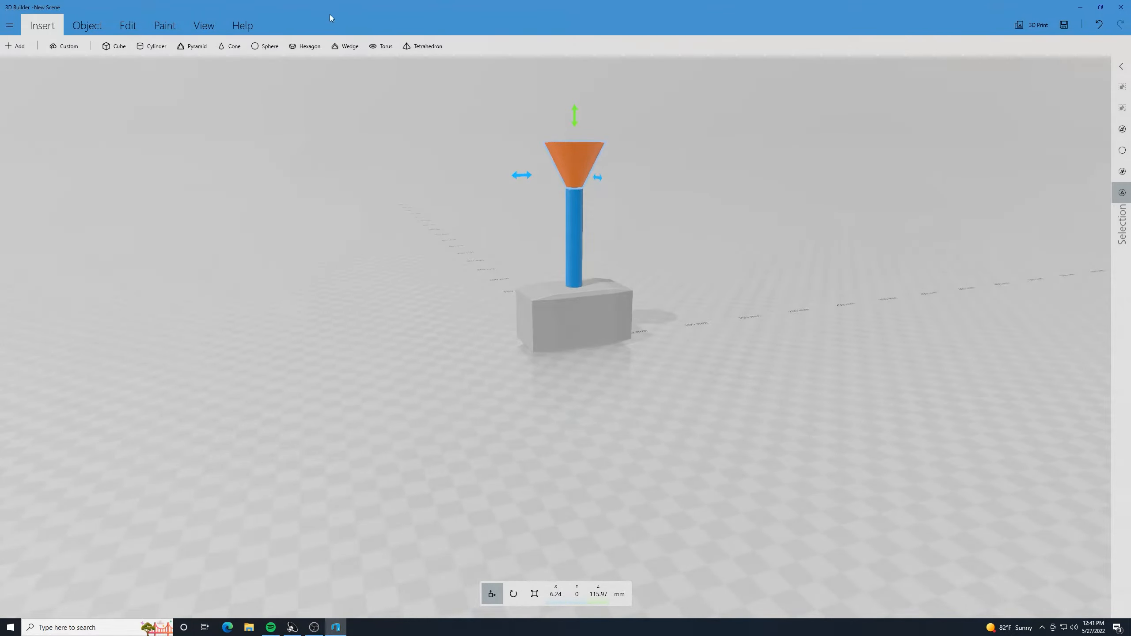
# - Select all the hammer's parts, center the view on them to inspect the whole model, and deselect everything
pyautogui.click(576, 228)
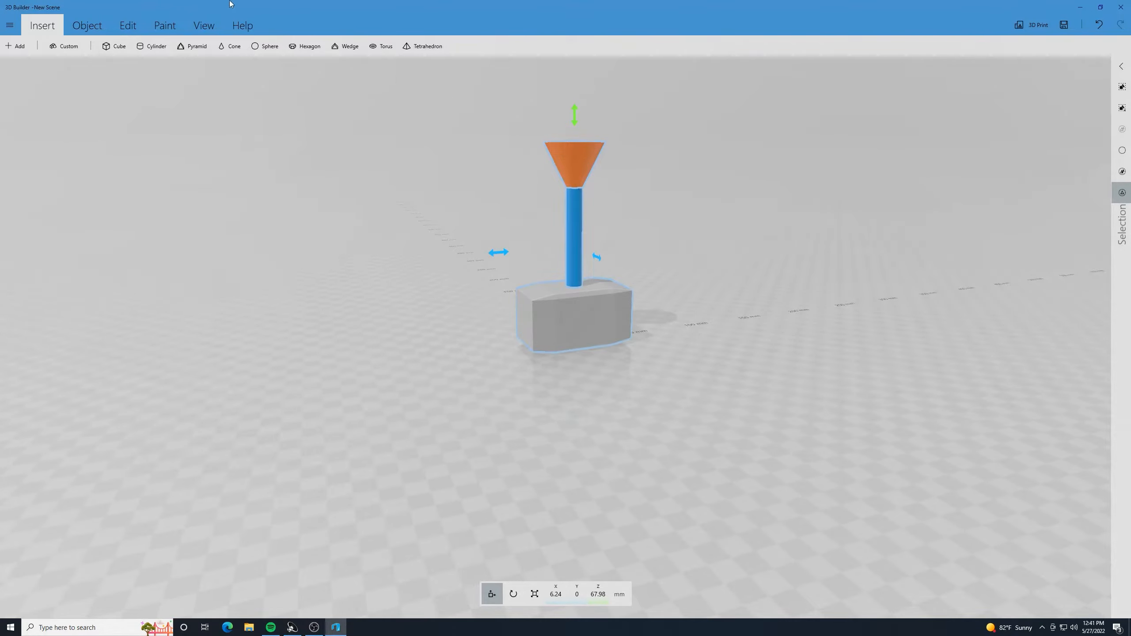
pyautogui.click(200, 25)
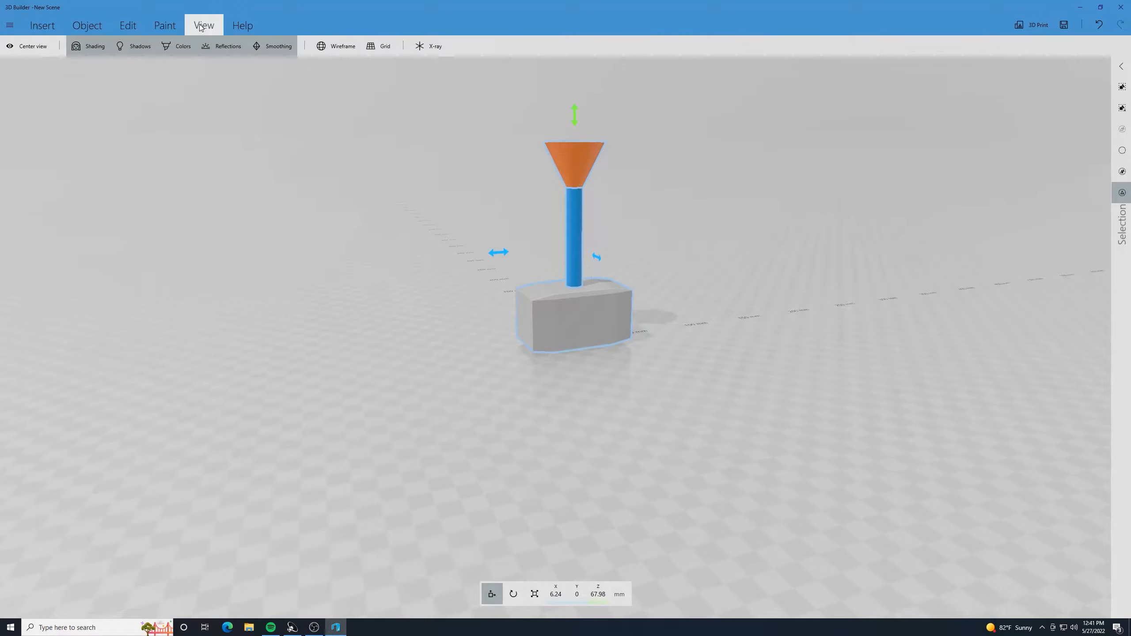
pyautogui.click(41, 52)
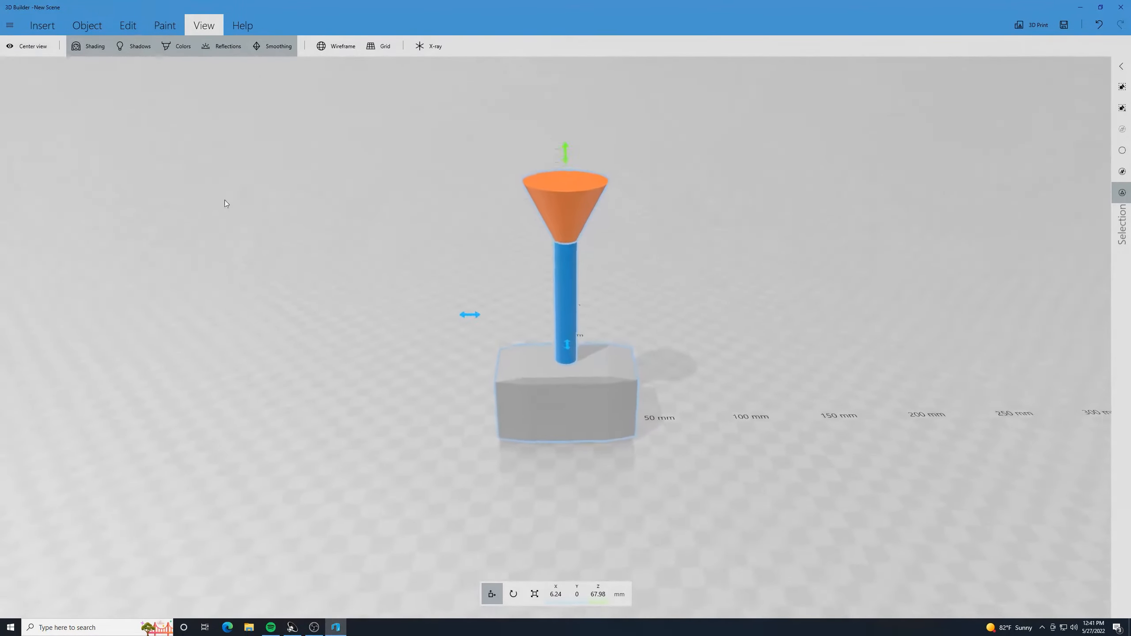
pyautogui.scroll(3, 316, 244)
pyautogui.moveTo(307, 239); pyautogui.dragTo(376, 214)
pyautogui.click(468, 216)
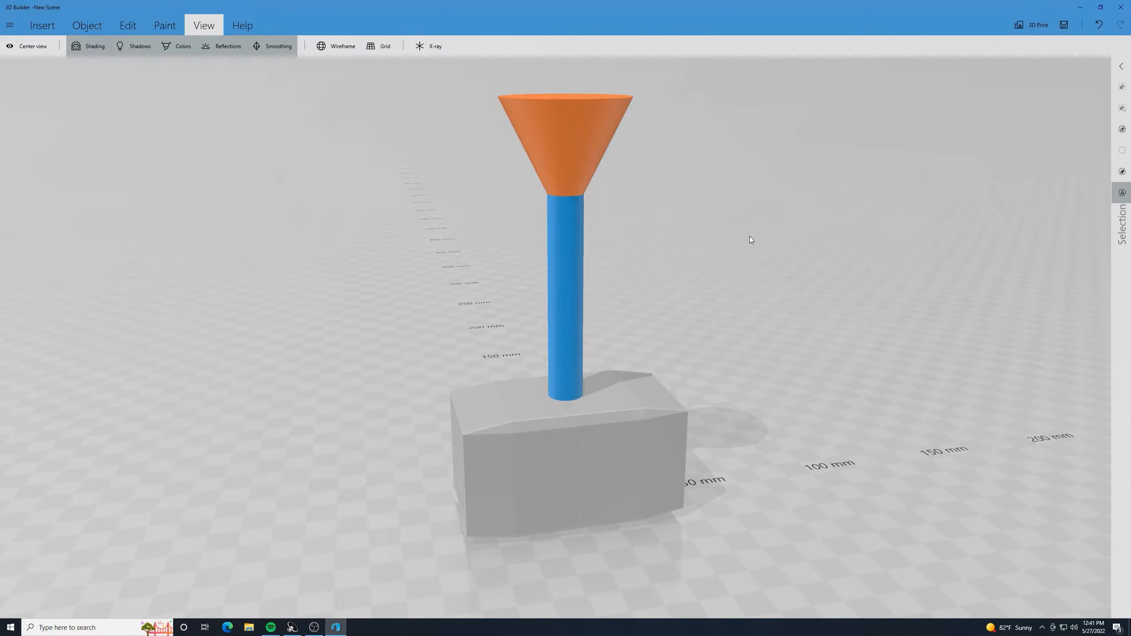
# - Scale the inverted cone at the handle's end down uniformly to about 20.2 mm in X, Y and Z
pyautogui.click(585, 129)
pyautogui.moveTo(388, 151); pyautogui.dragTo(570, 134)
pyautogui.click(534, 593)
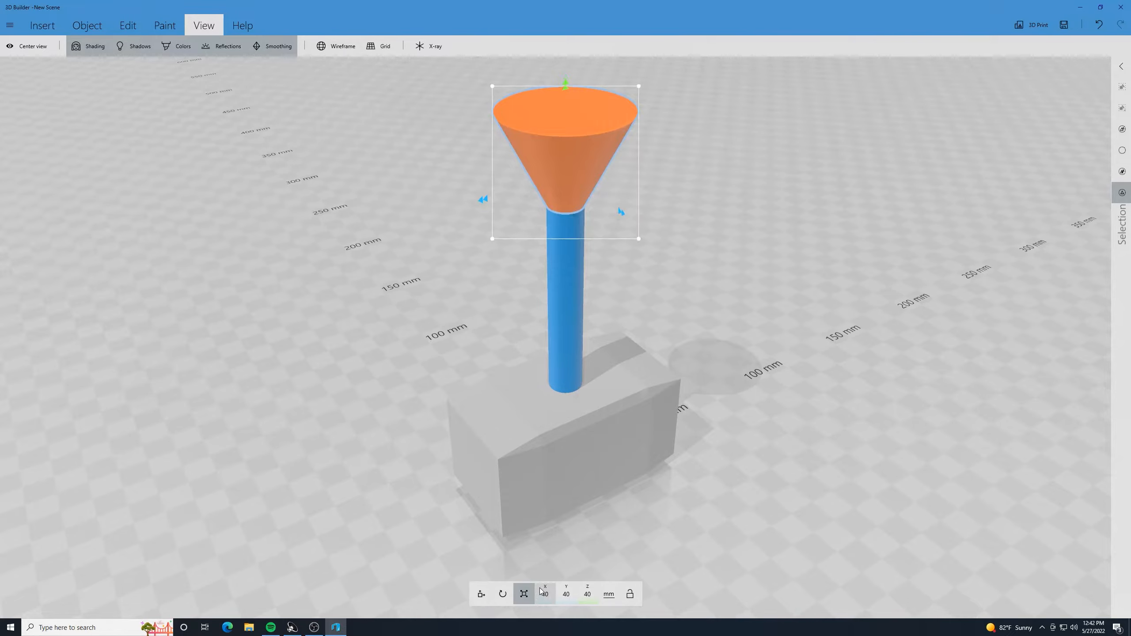
pyautogui.moveTo(637, 86); pyautogui.dragTo(615, 122)
pyautogui.moveTo(616, 121); pyautogui.dragTo(616, 121)
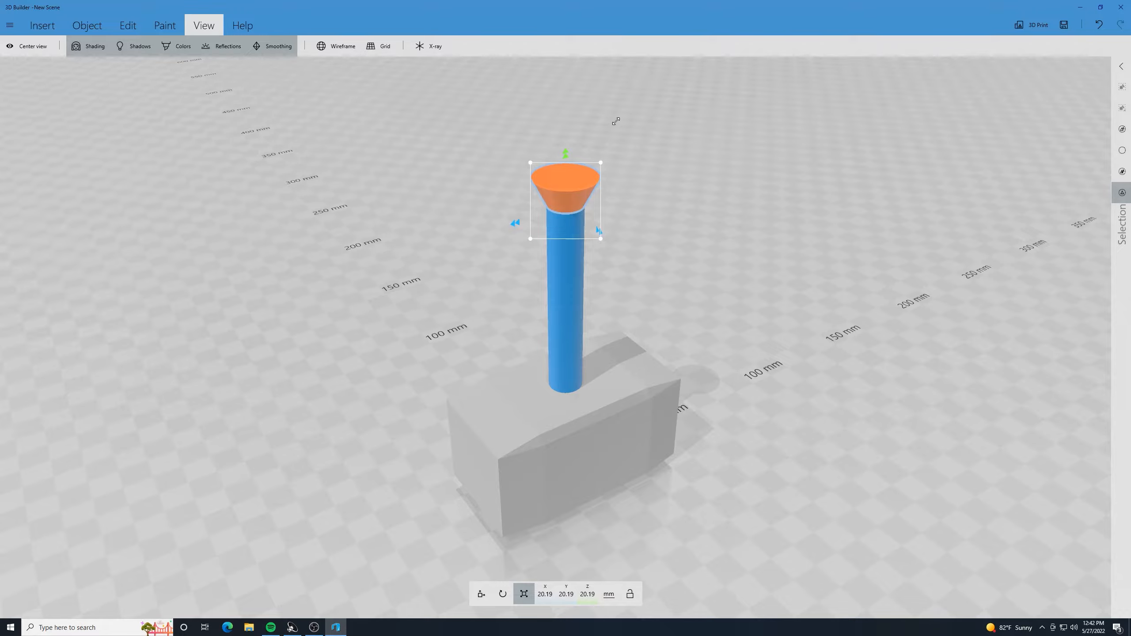
# - Try stretching the cone upward to a height of about 28 mm, undo the stretch, and deselect the cone
pyautogui.moveTo(398, 274); pyautogui.dragTo(287, 218)
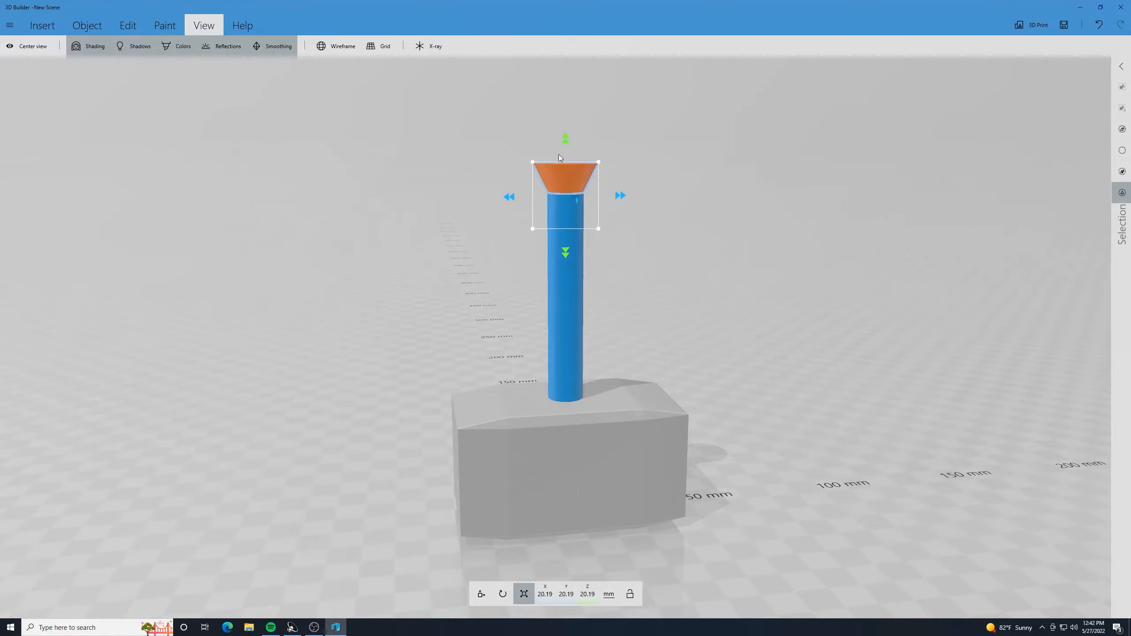
pyautogui.moveTo(566, 142); pyautogui.dragTo(566, 117)
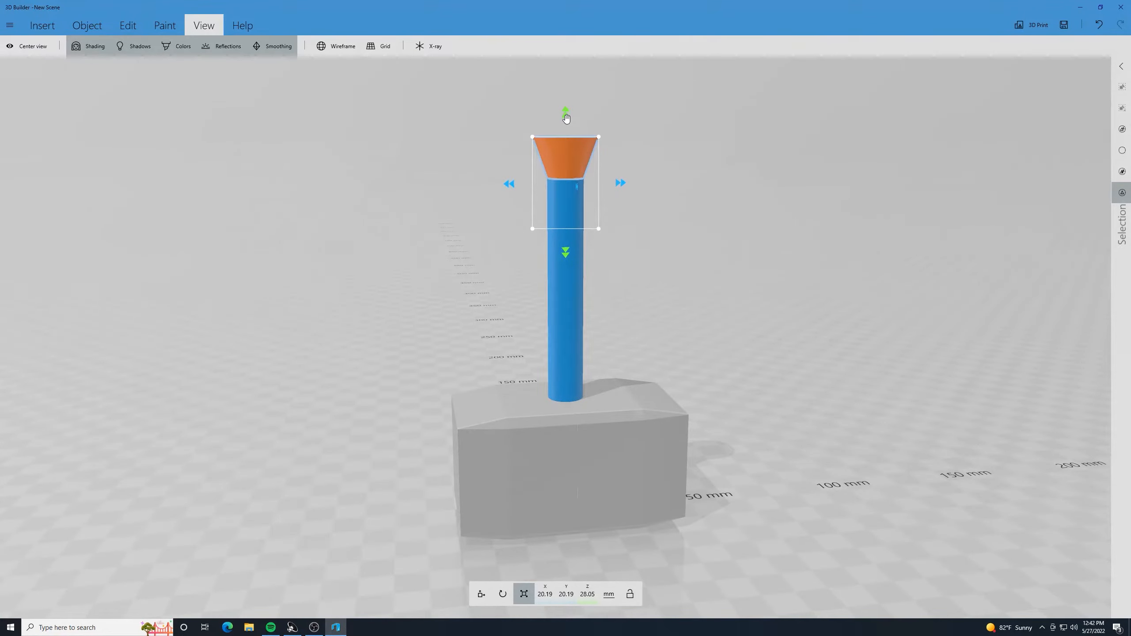
pyautogui.hotkey('ctrl', 'z')
pyautogui.click(572, 177)
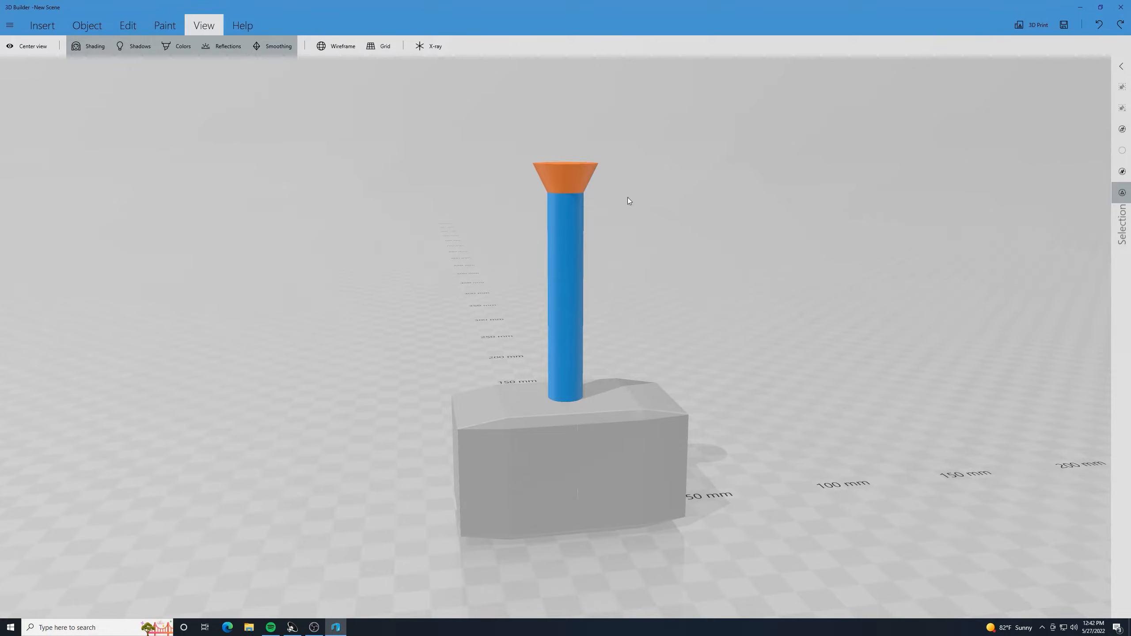
# - Try extending the cone downward to a height of about 42.2 mm, and undo the change
pyautogui.click(580, 177)
pyautogui.moveTo(566, 254); pyautogui.dragTo(580, 327)
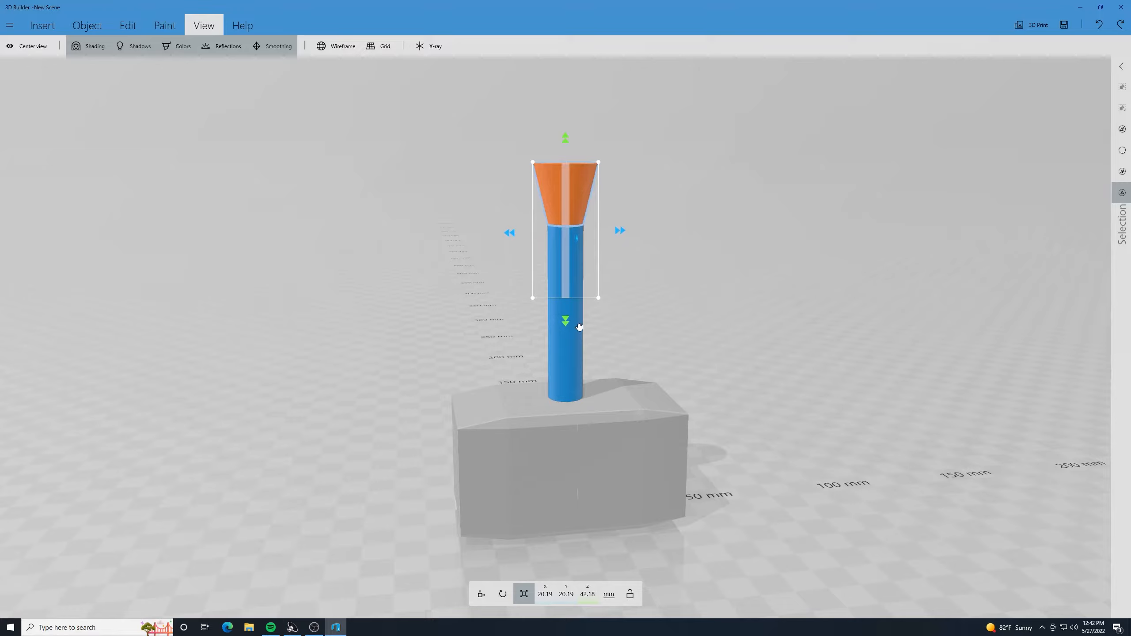
pyautogui.keyDown('ctrl'); pyautogui.click(581, 325); pyautogui.keyUp('ctrl')
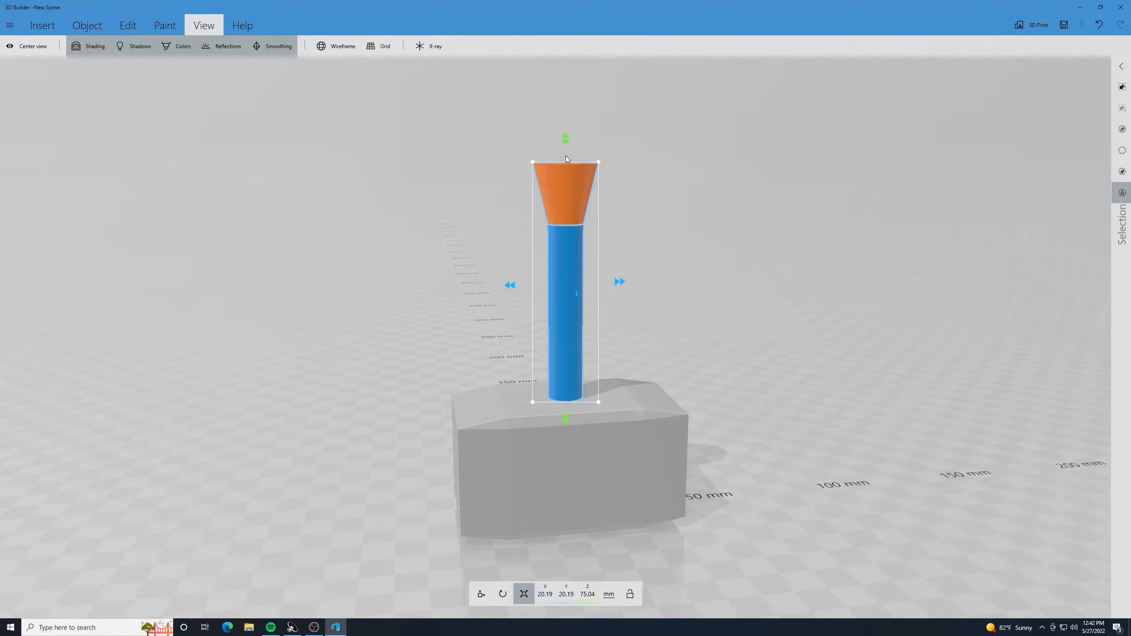
pyautogui.hotkey('ctrl', 'z')
pyautogui.moveTo(564, 136)
pyautogui.mouseDown()
pyautogui.moveTo(565, 122)
pyautogui.moveTo(564, 134)
pyautogui.mouseUp()
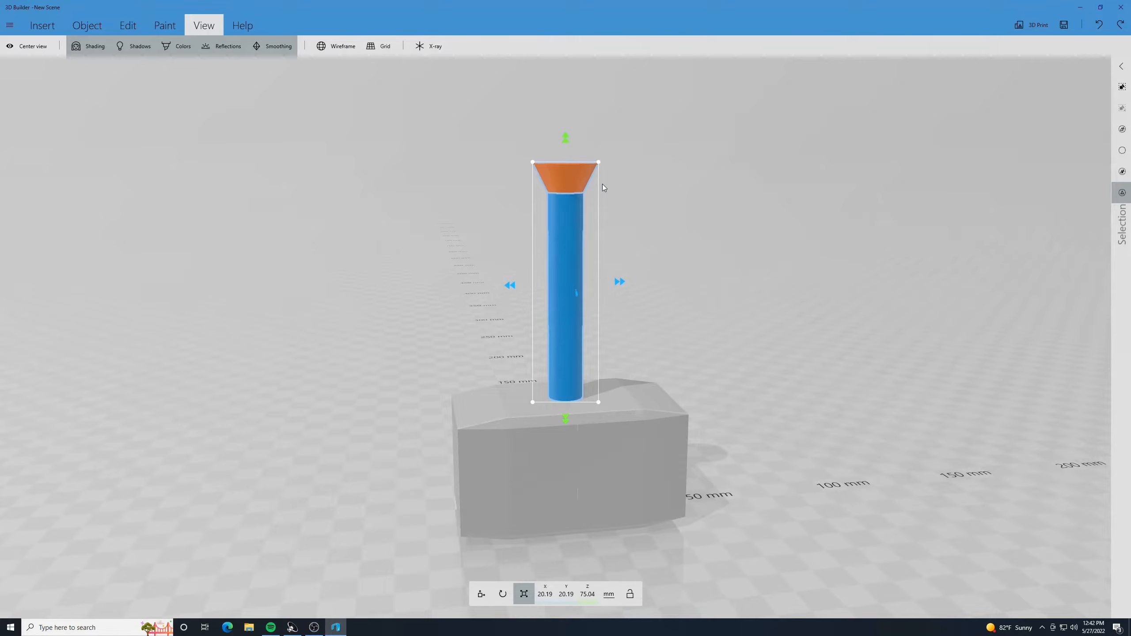
pyautogui.hotkey('ctrl', 'z')
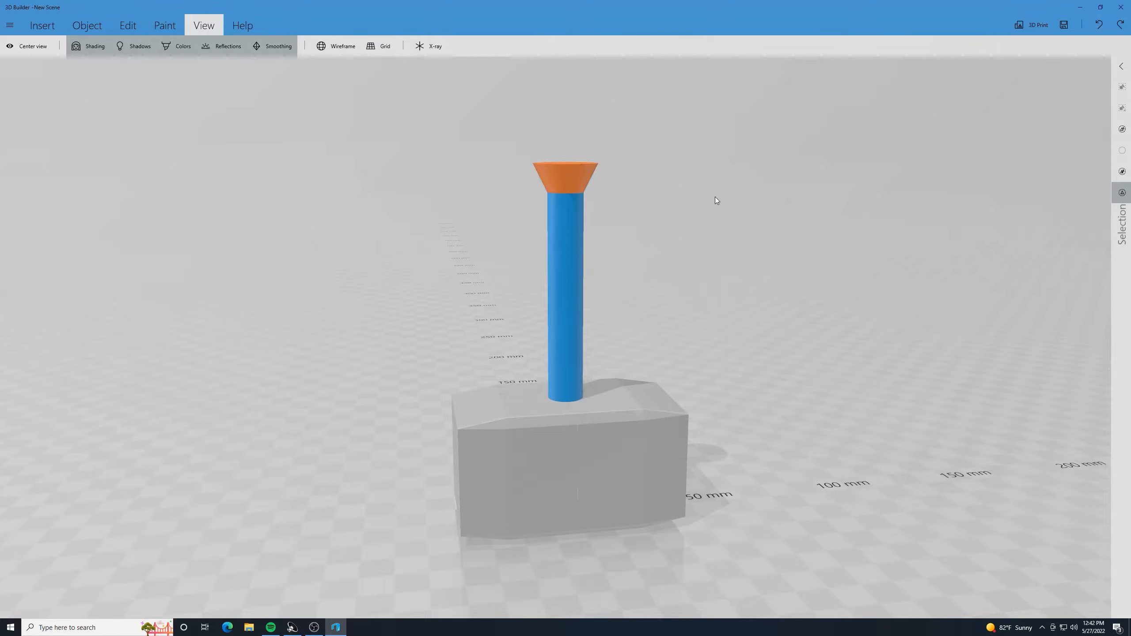
# - Stretch the cone's height upward to about 44.4 mm and lower it to about 113.4 mm in Z onto the handle
pyautogui.click(589, 173)
pyautogui.moveTo(563, 142); pyautogui.dragTo(571, 59)
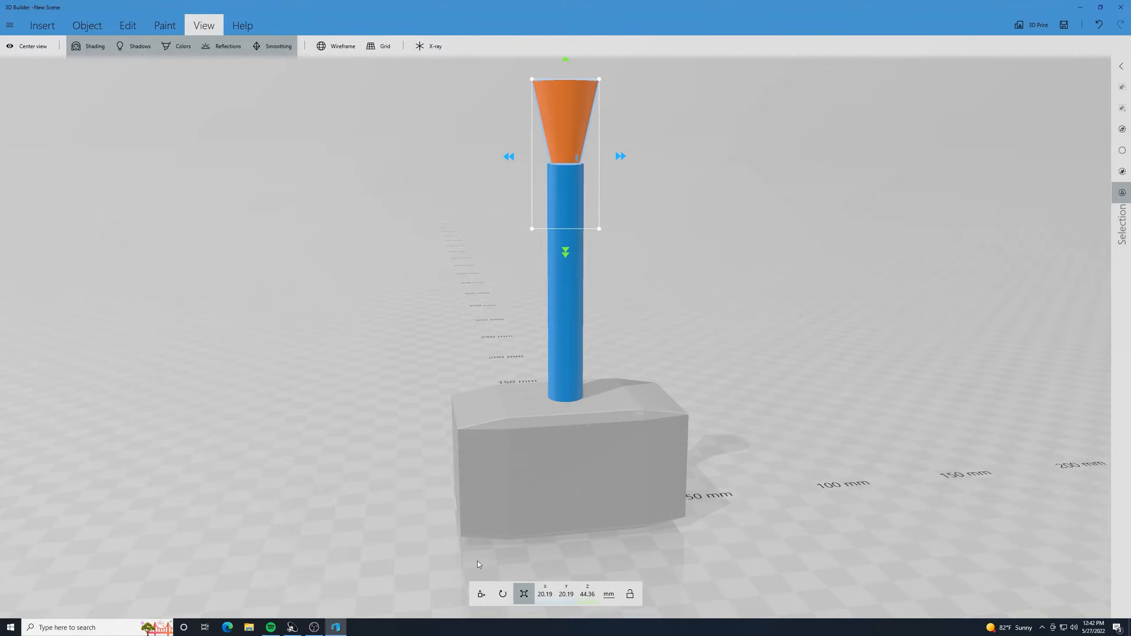
pyautogui.click(481, 594)
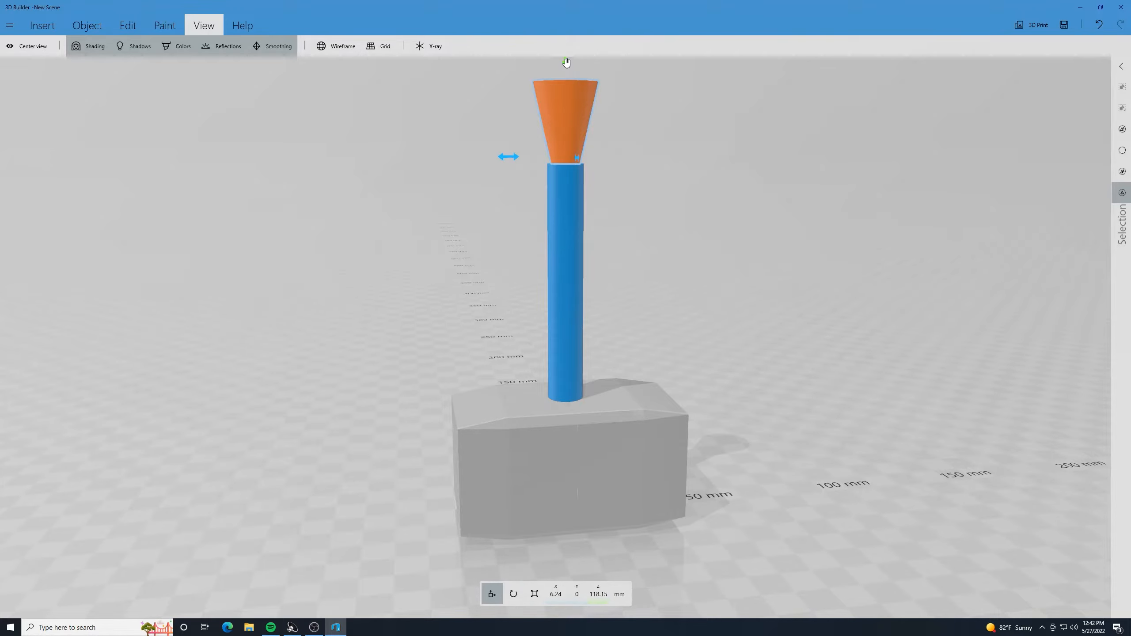
pyautogui.moveTo(567, 62); pyautogui.dragTo(563, 78)
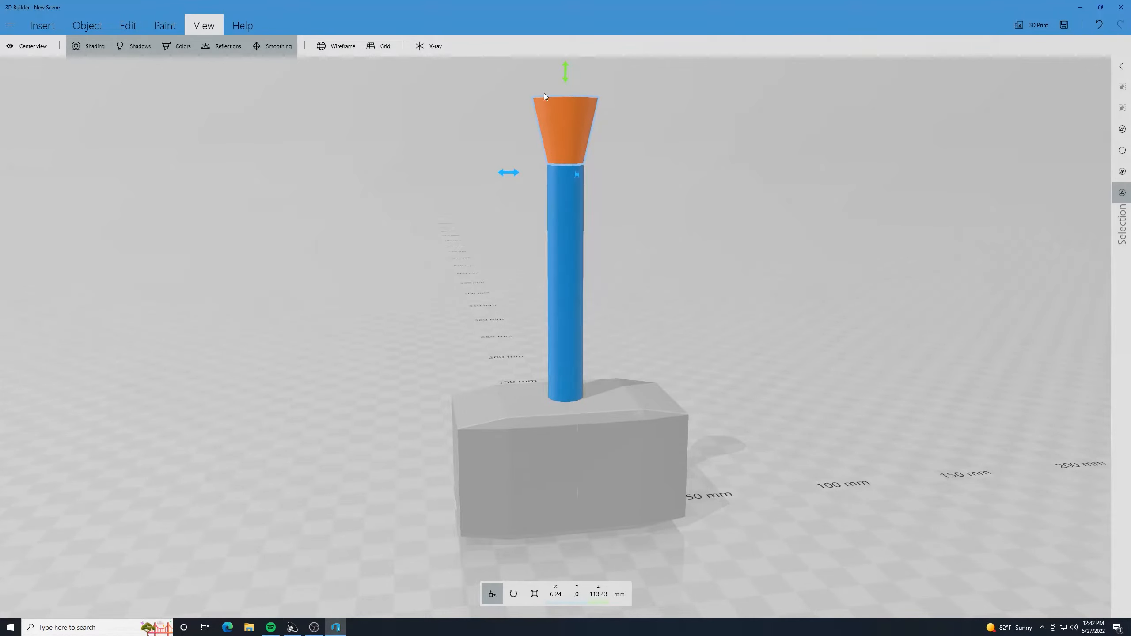
pyautogui.click(556, 202)
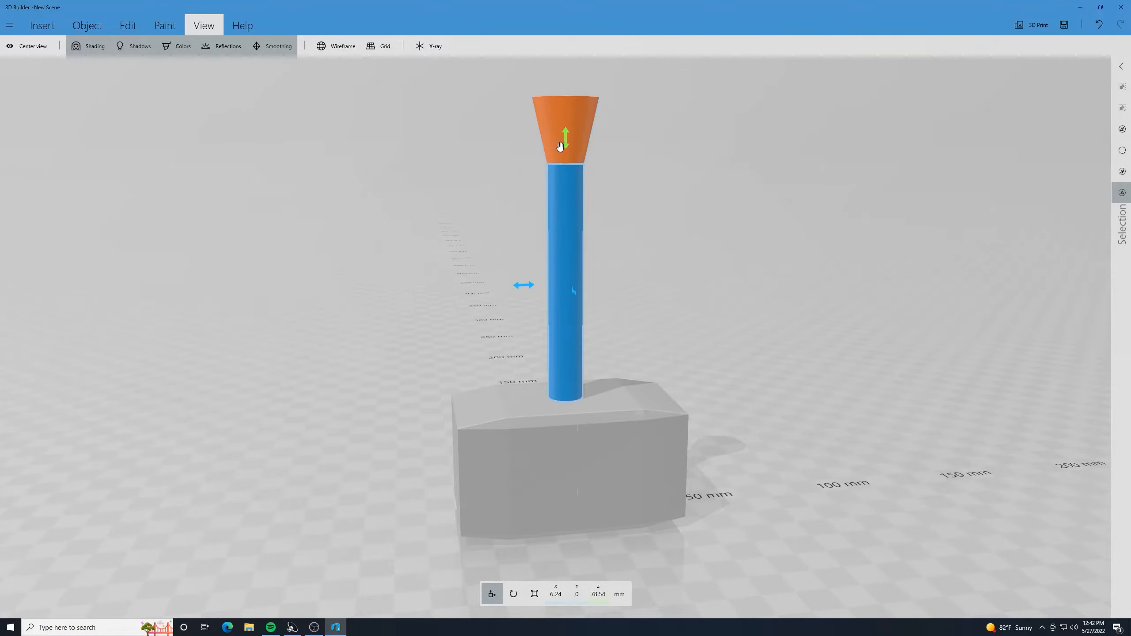
pyautogui.click(464, 211)
# - Add a custom torus with a 20 mm radius and a 15 mm inner radius to the scene
pyautogui.scroll(3, 423, 193)
pyautogui.scroll(-5, 424, 185)
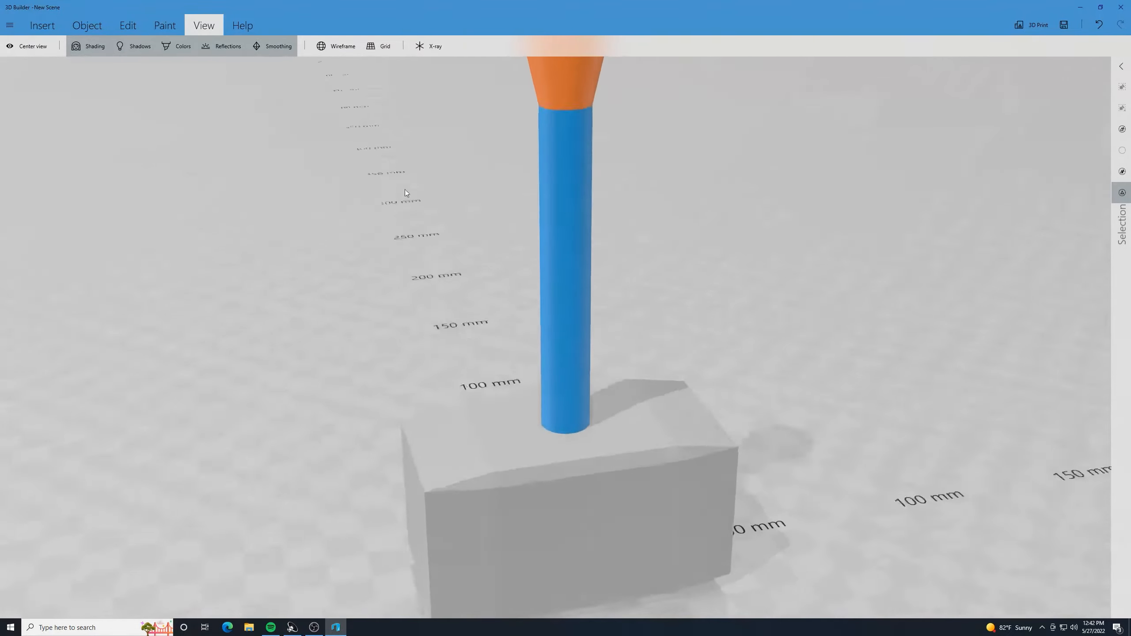
pyautogui.moveTo(404, 190); pyautogui.dragTo(684, 157)
pyautogui.moveTo(806, 241); pyautogui.dragTo(495, 223)
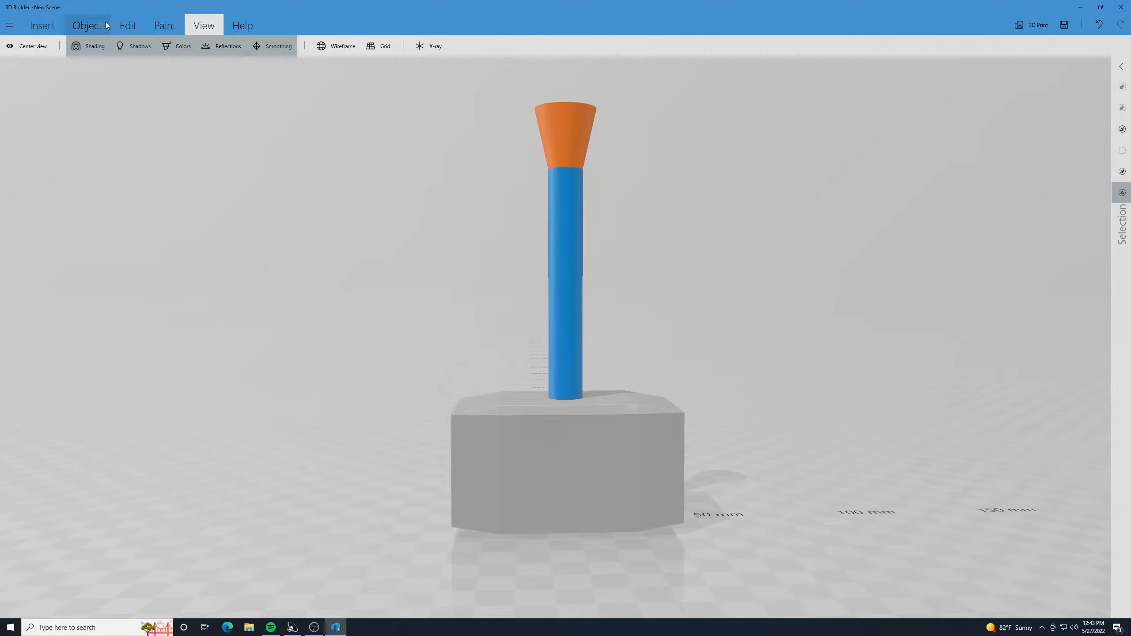
pyautogui.click(50, 28)
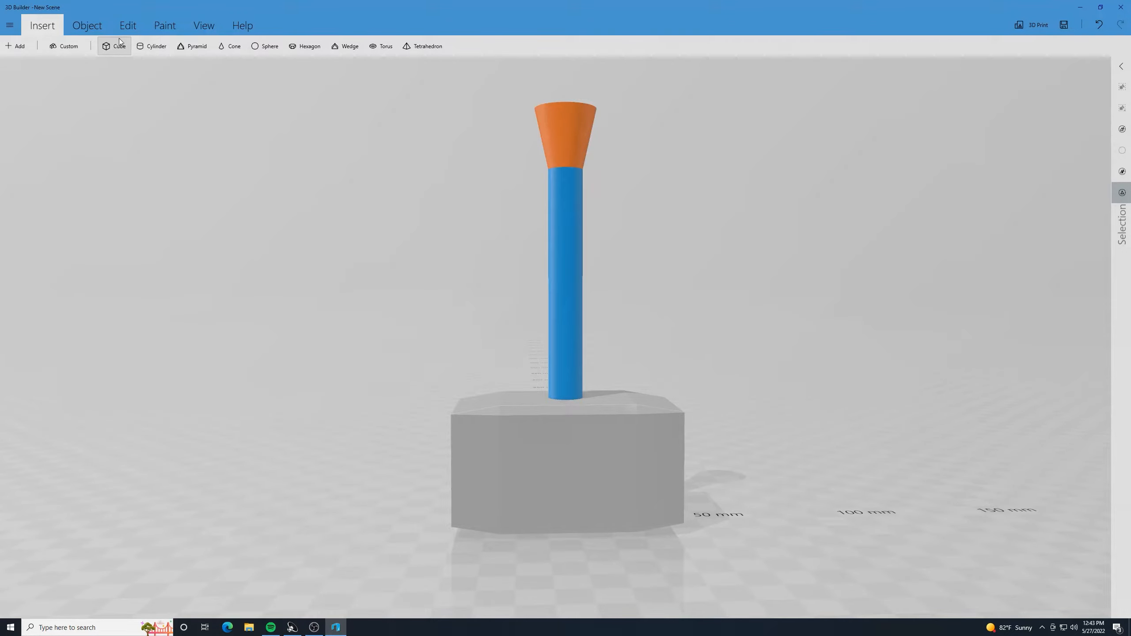
pyautogui.click(73, 47)
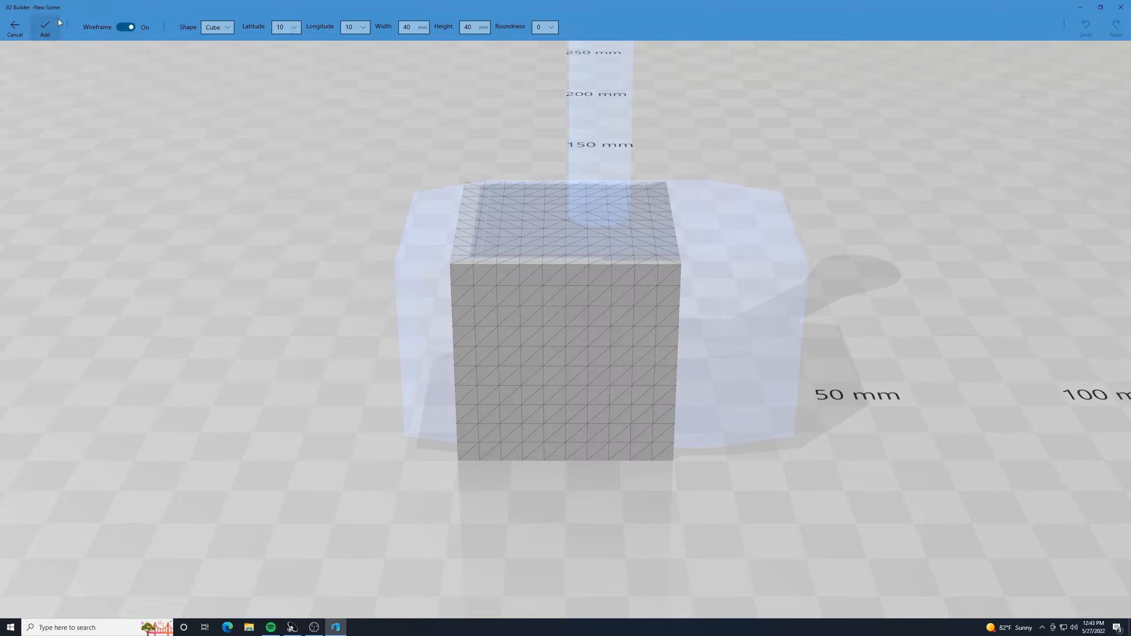
pyautogui.click(230, 27)
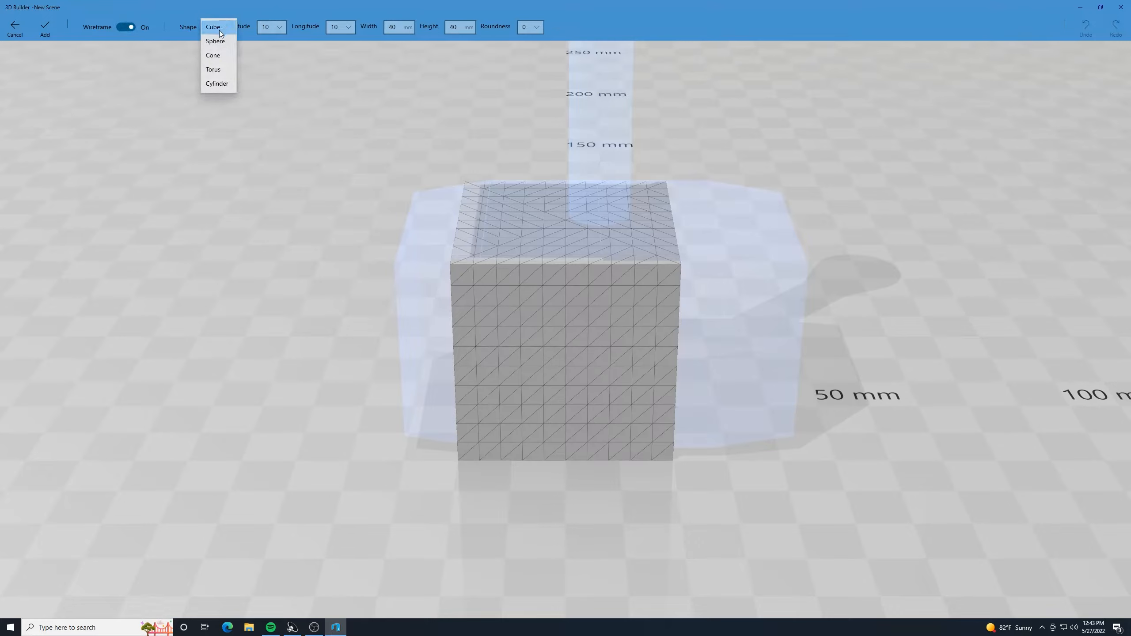
pyautogui.click(222, 70)
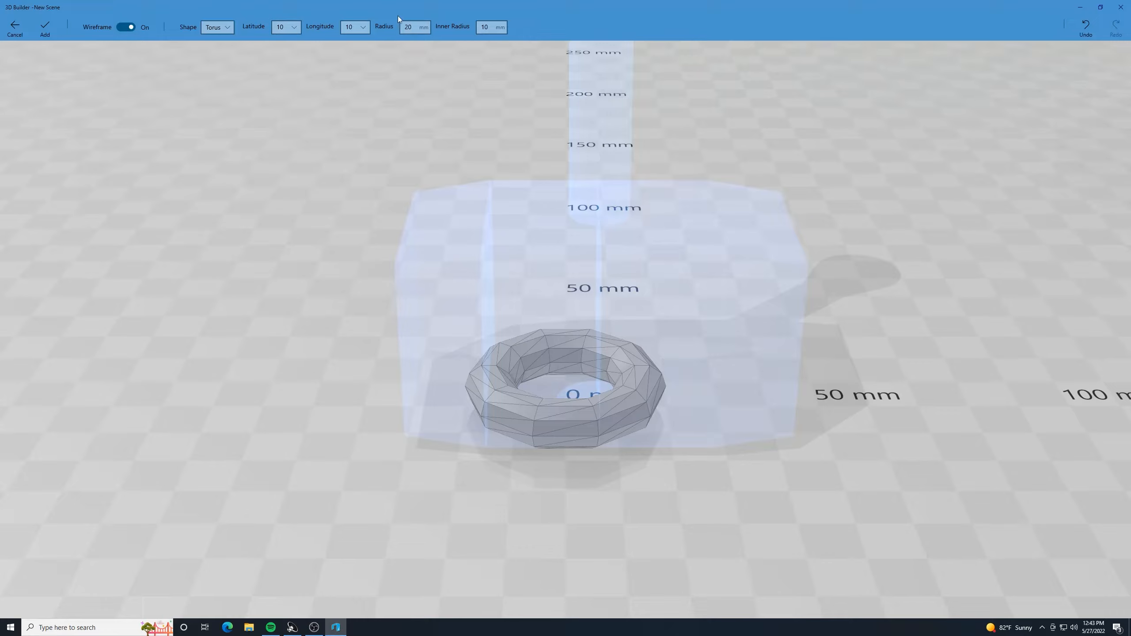
pyautogui.click(492, 26)
pyautogui.write('1')
pyautogui.click(411, 28)
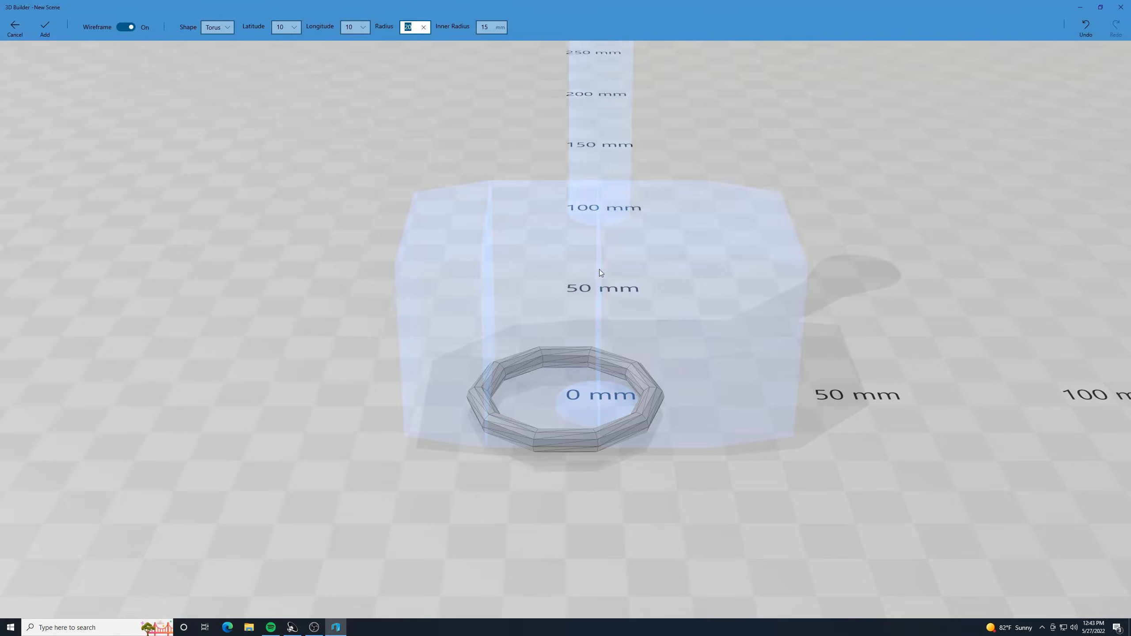
pyautogui.click(46, 27)
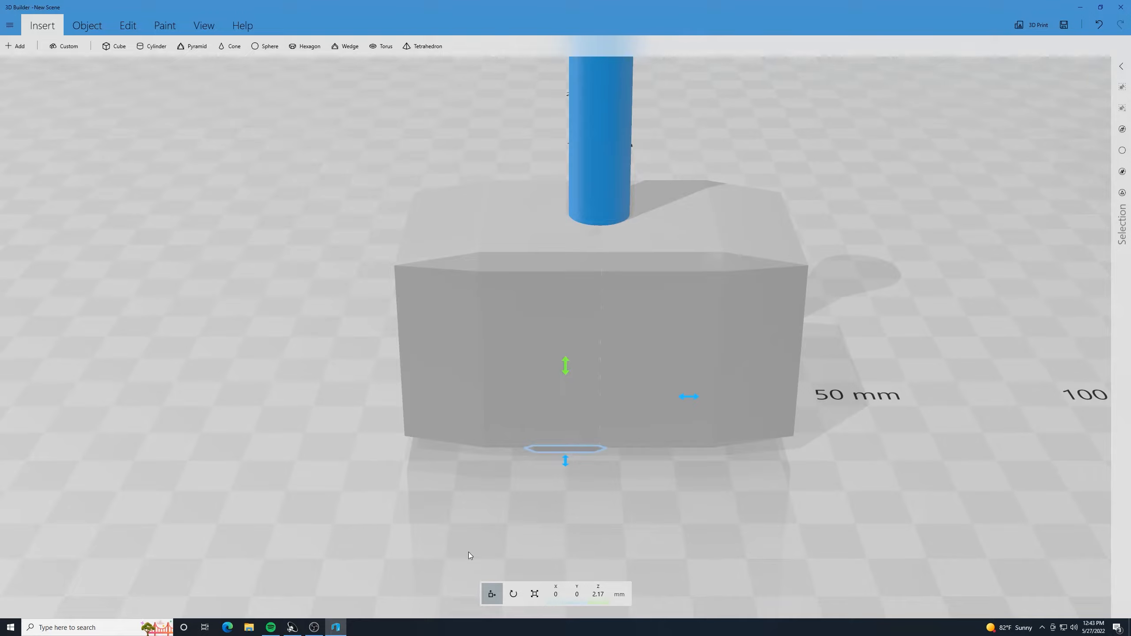
# - Move the torus to 6.24 mm in X and about 55.4 mm in Z so it encircles the handle
pyautogui.moveTo(682, 396); pyautogui.dragTo(717, 396)
pyautogui.moveTo(599, 372); pyautogui.dragTo(605, 103)
pyautogui.scroll(-3, 640, 181)
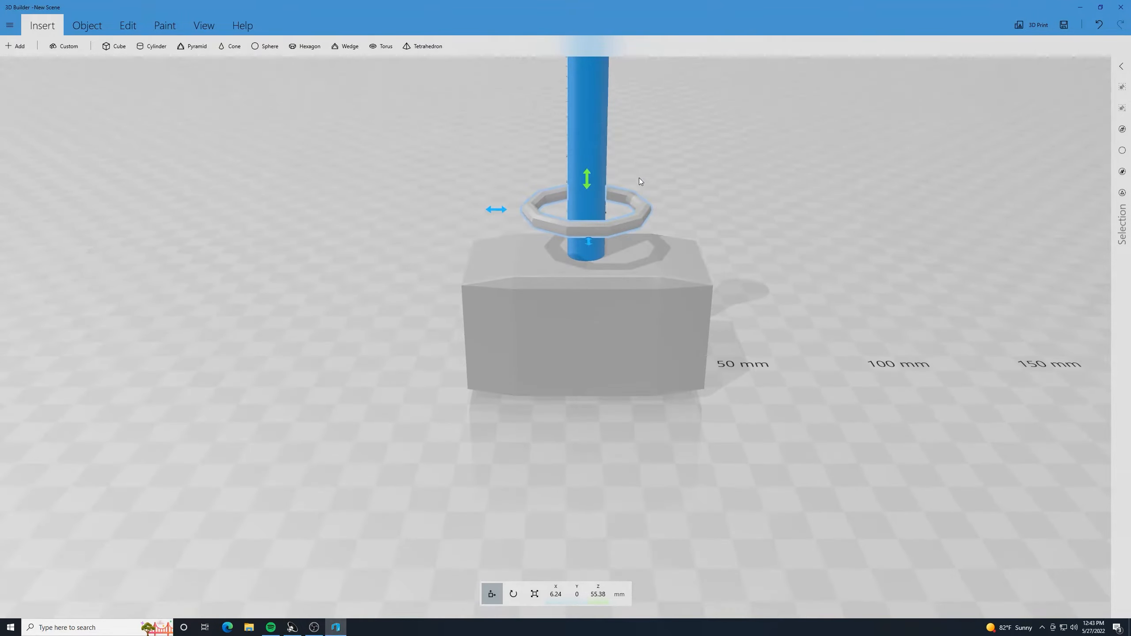
pyautogui.moveTo(721, 145); pyautogui.dragTo(737, 105, button='right')
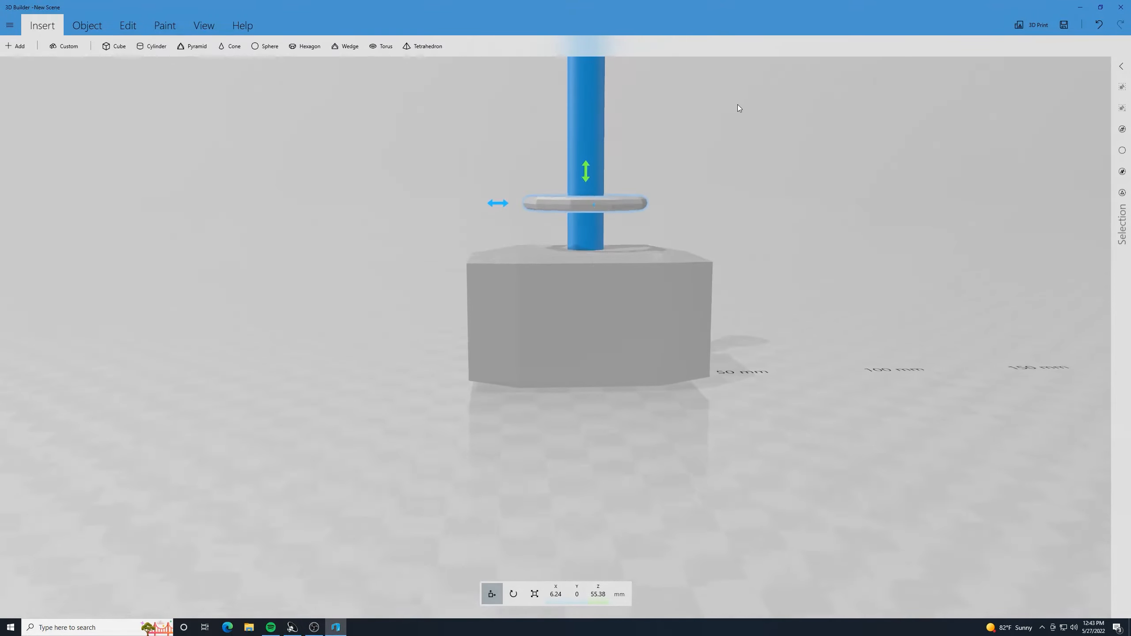
# - Scale the torus down uniformly to about 12.9 by 12.3 by 1.4 mm so it fits tightly around the handle
pyautogui.click(536, 594)
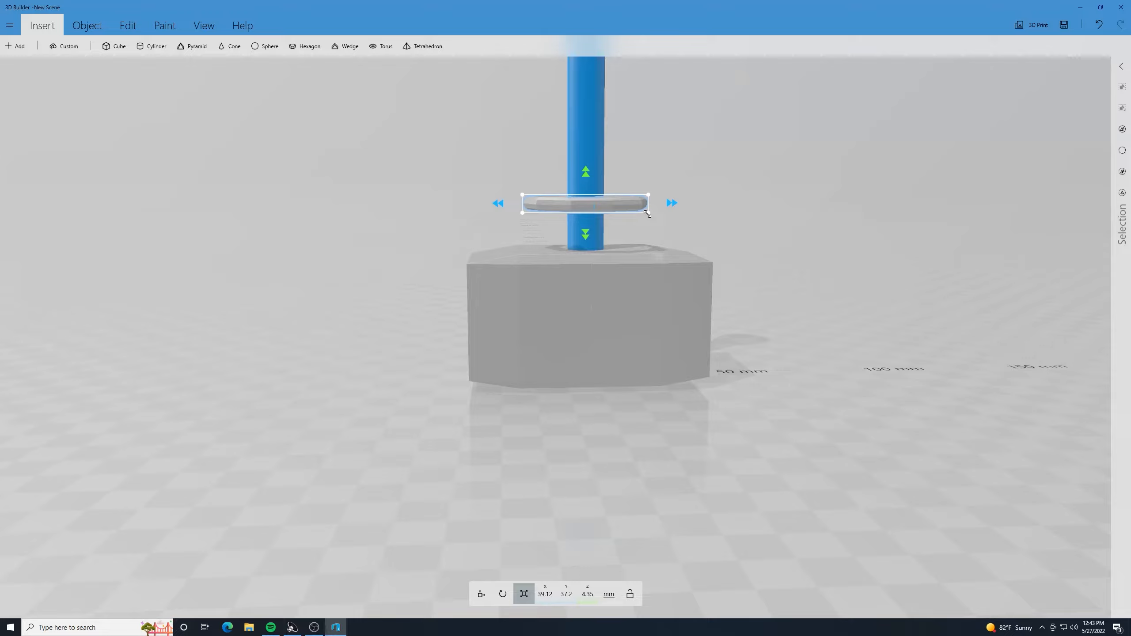
pyautogui.moveTo(648, 214); pyautogui.dragTo(621, 197)
pyautogui.scroll(1, 664, 173)
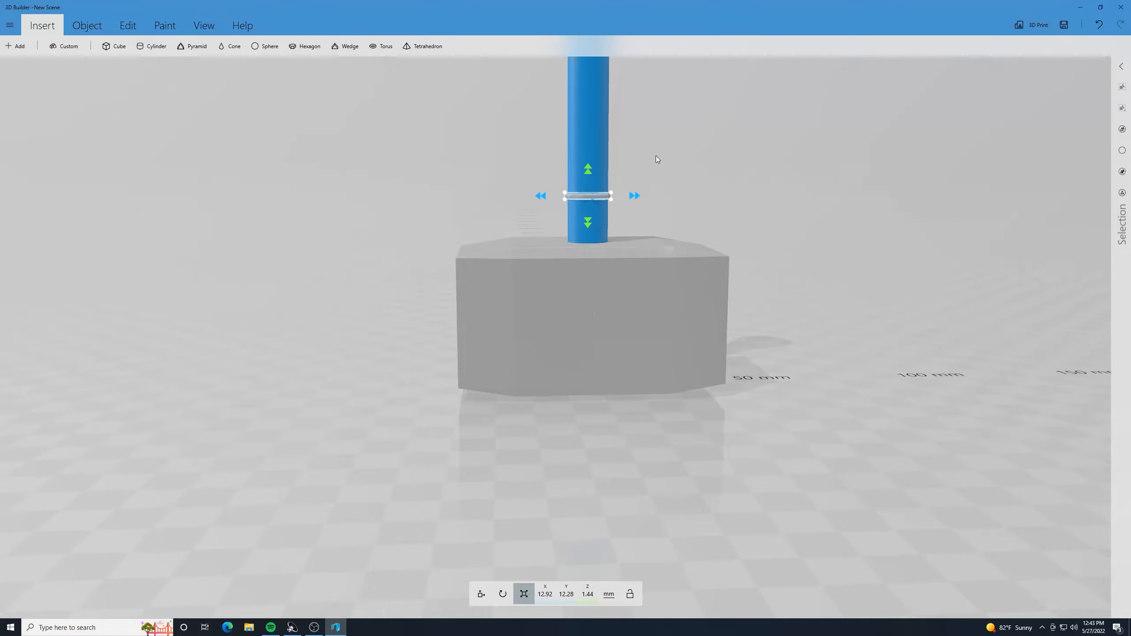
pyautogui.click(204, 25)
pyautogui.click(32, 53)
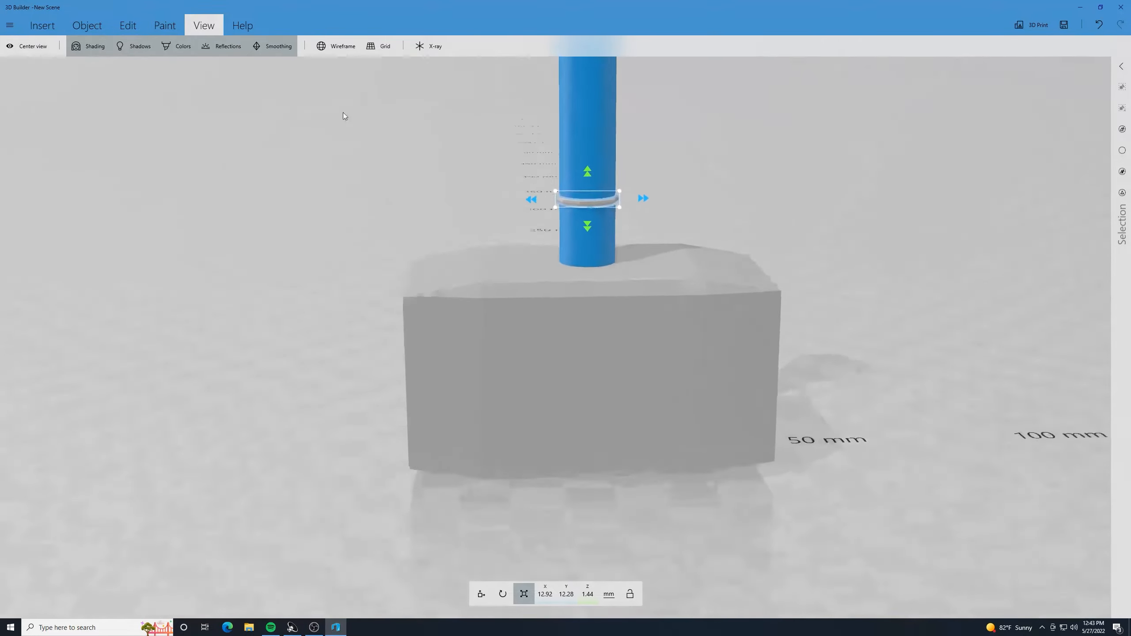
pyautogui.moveTo(307, 290); pyautogui.dragTo(263, 221)
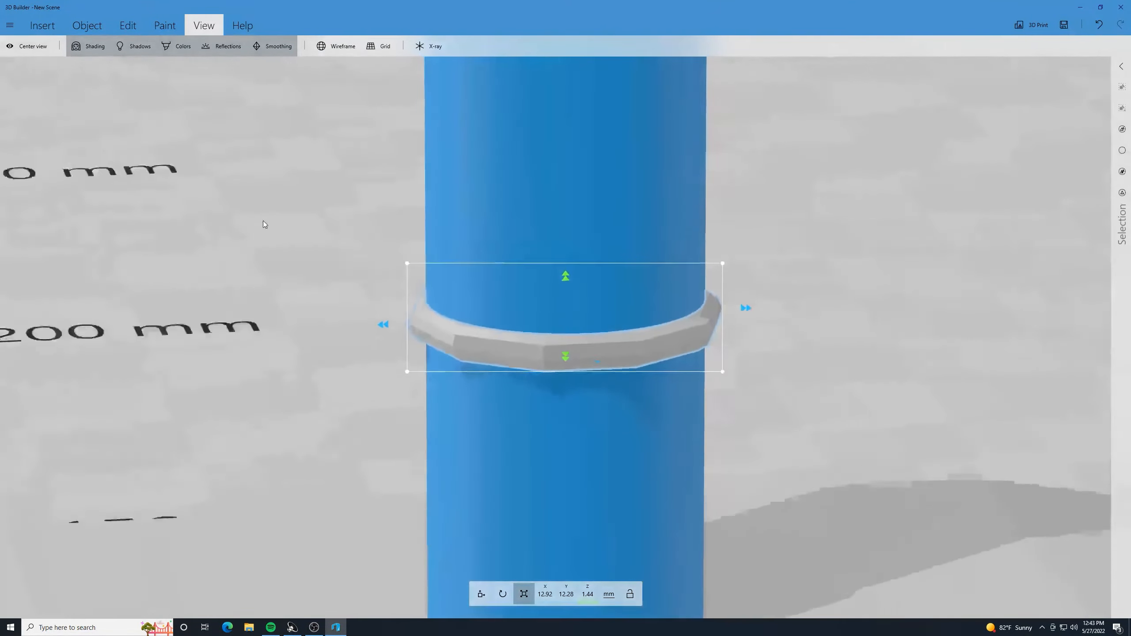
pyautogui.scroll(-5, 261, 220)
pyautogui.moveTo(289, 166); pyautogui.dragTo(330, 237)
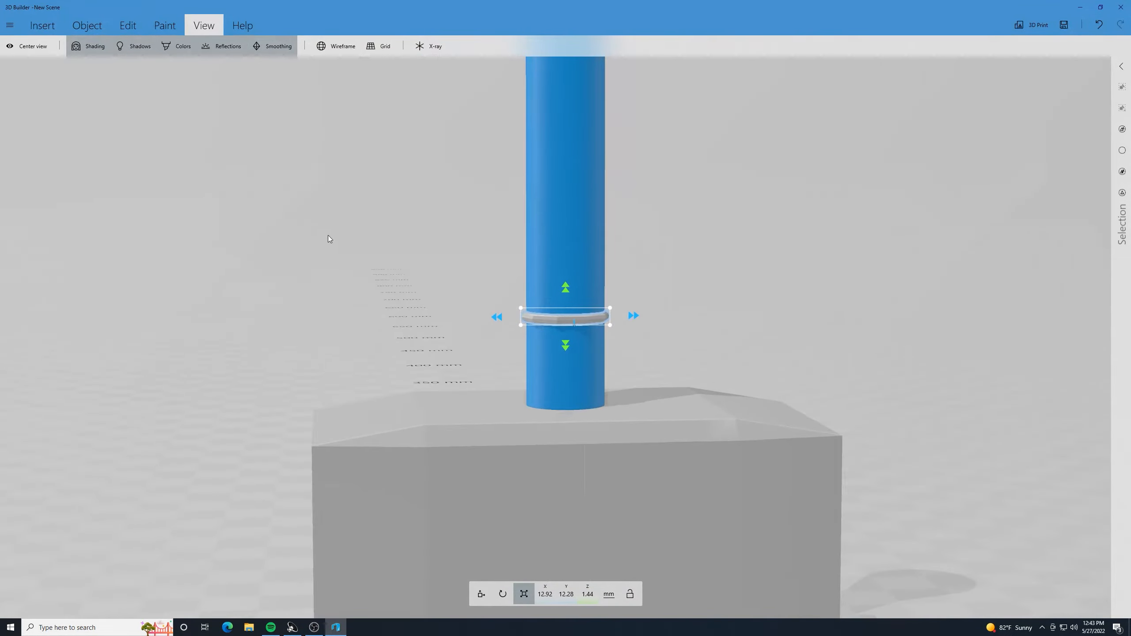
# - Tilt the ring to a pitch of about 14.9 degrees and lower it to about 46.2 mm in Z near the handle's base
pyautogui.click(502, 594)
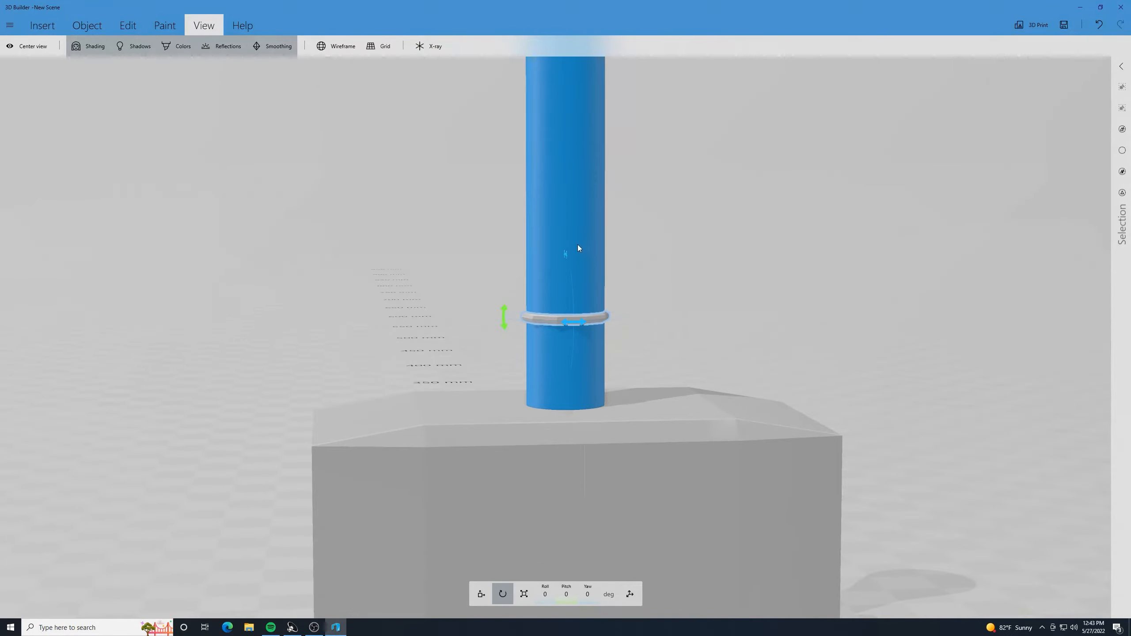
pyautogui.moveTo(505, 315); pyautogui.dragTo(517, 298)
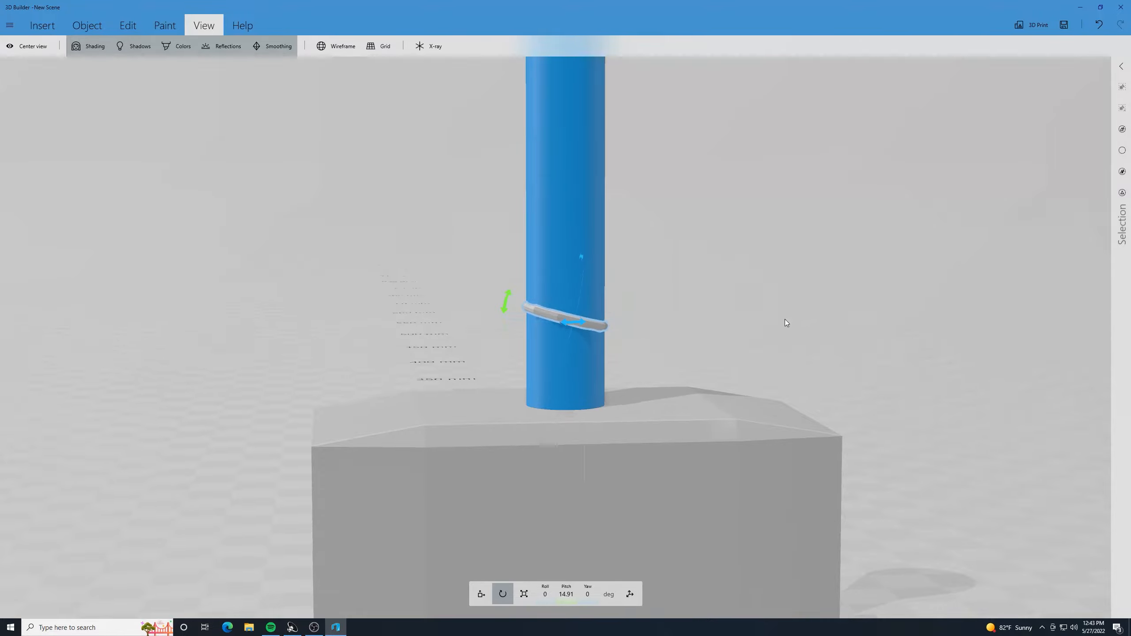
pyautogui.moveTo(785, 319); pyautogui.dragTo(742, 319)
pyautogui.scroll(-3, 742, 319)
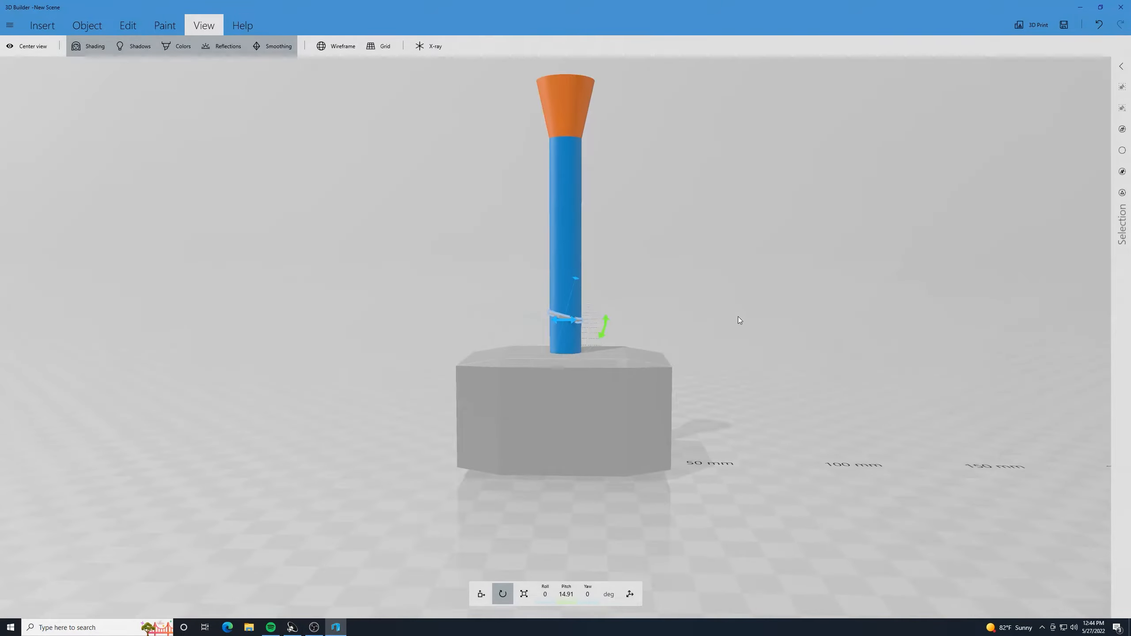
pyautogui.scroll(3, 738, 318)
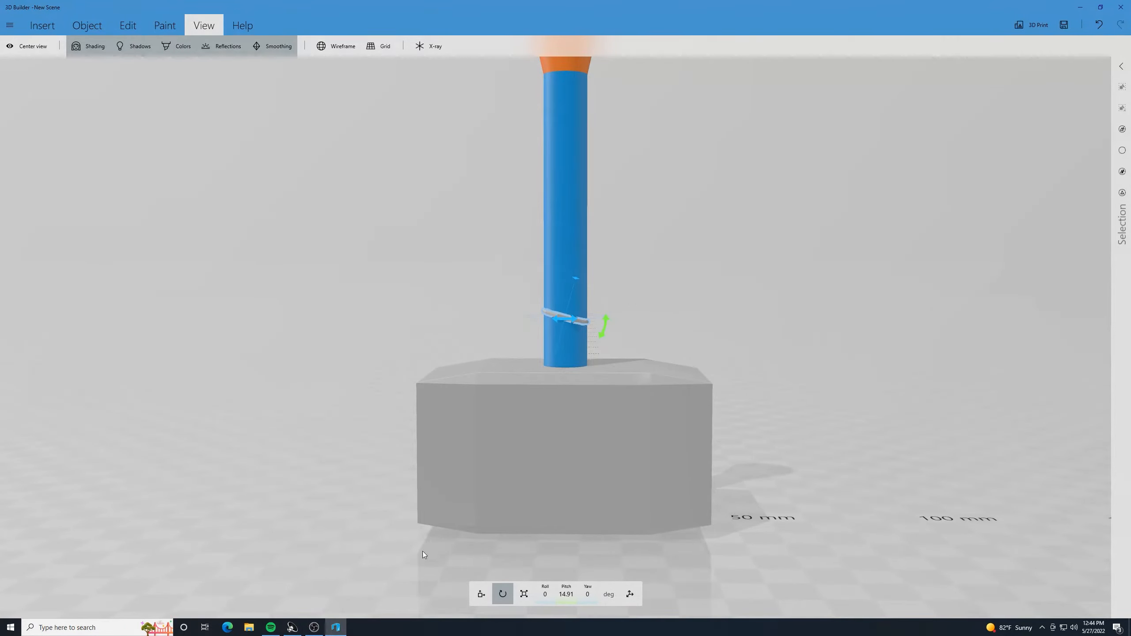
pyautogui.click(482, 594)
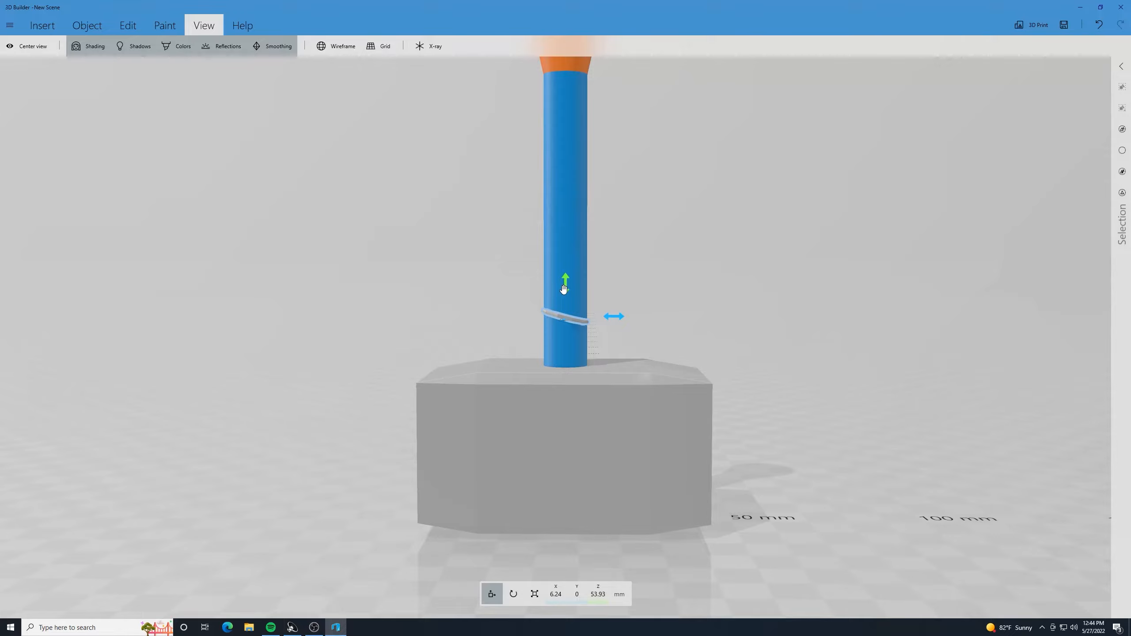
pyautogui.moveTo(563, 289); pyautogui.dragTo(563, 318)
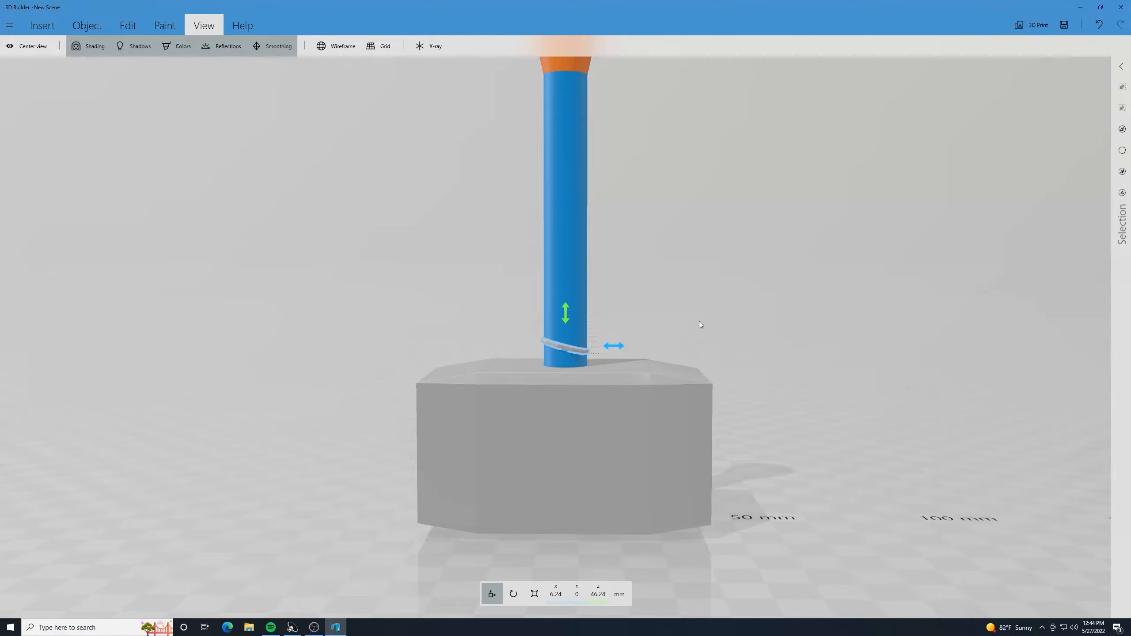
# - Duplicate the tilted ring and place the copy higher on the handle at 6.24 mm in X and about 56.8 mm in Z
pyautogui.moveTo(614, 346); pyautogui.dragTo(544, 349)
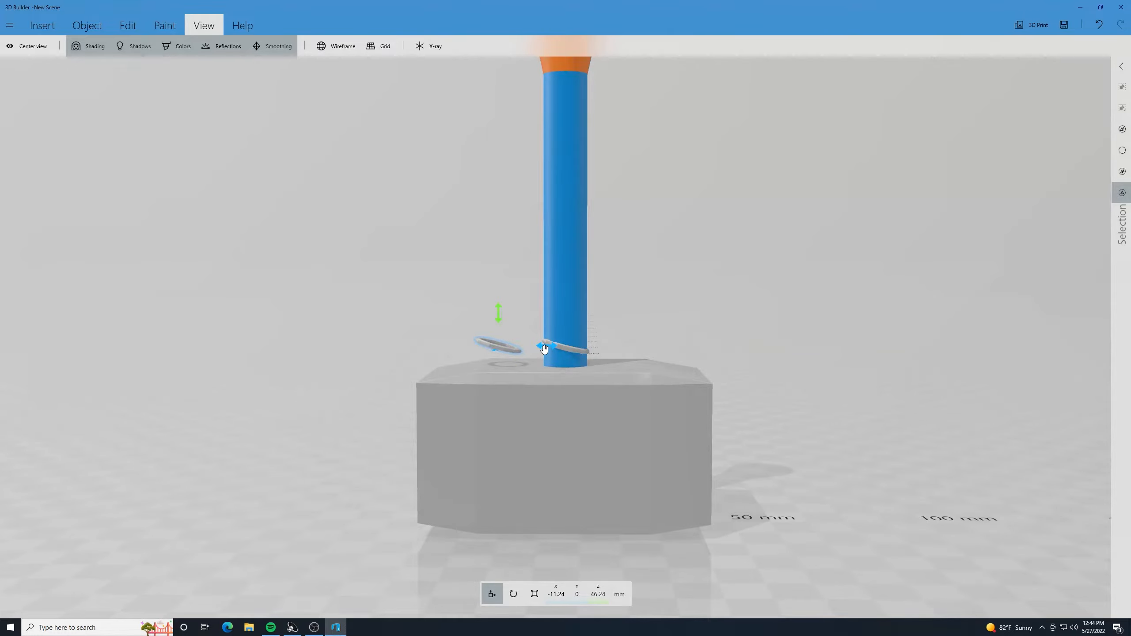
pyautogui.moveTo(545, 349); pyautogui.dragTo(611, 350)
pyautogui.moveTo(566, 314); pyautogui.dragTo(574, 281)
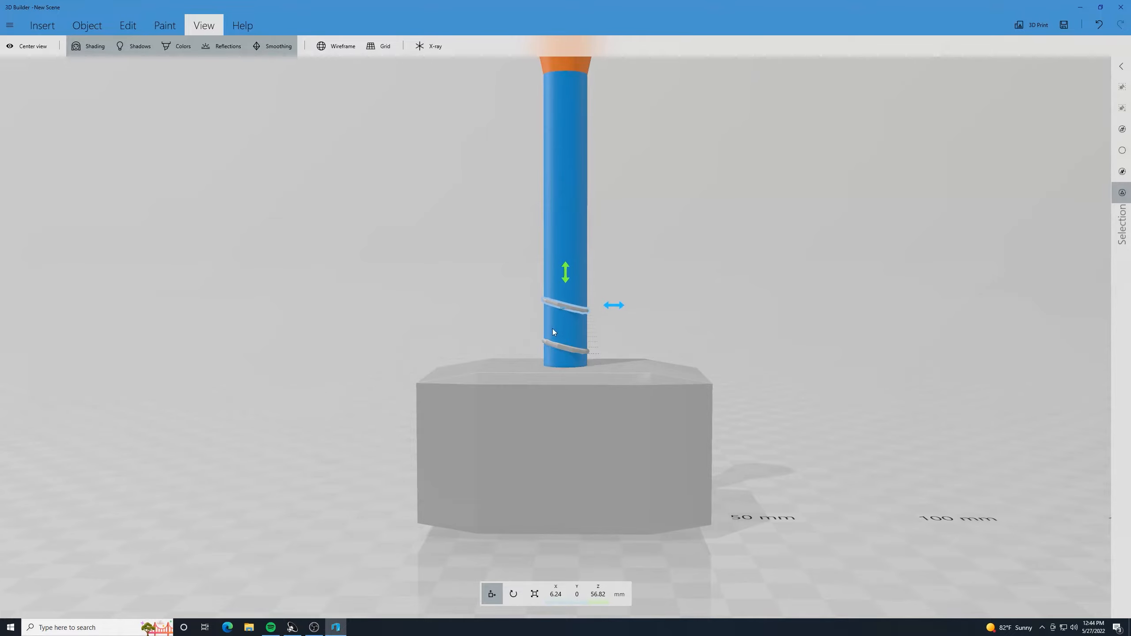
# - Select both tilted rings, duplicate them, and raise the copied pair to about 72.6 mm in Z along the handle
pyautogui.keyDown('ctrl'); pyautogui.click(553, 343); pyautogui.keyUp('ctrl')
pyautogui.moveTo(617, 327)
pyautogui.mouseDown()
pyautogui.moveTo(549, 326)
pyautogui.moveTo(614, 325)
pyautogui.mouseUp()
pyautogui.moveTo(568, 277); pyautogui.dragTo(566, 197)
pyautogui.scroll(-2, 675, 214)
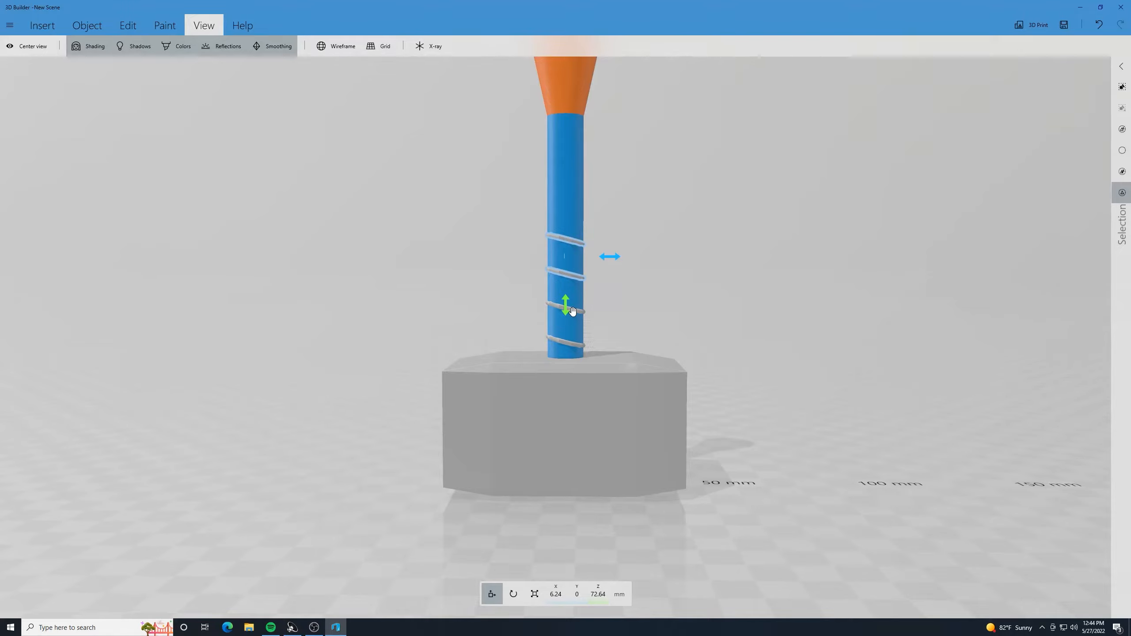
# - Add the two lower rings on the handle to the selection of the two upper ones
pyautogui.moveTo(576, 313); pyautogui.dragTo(564, 341)
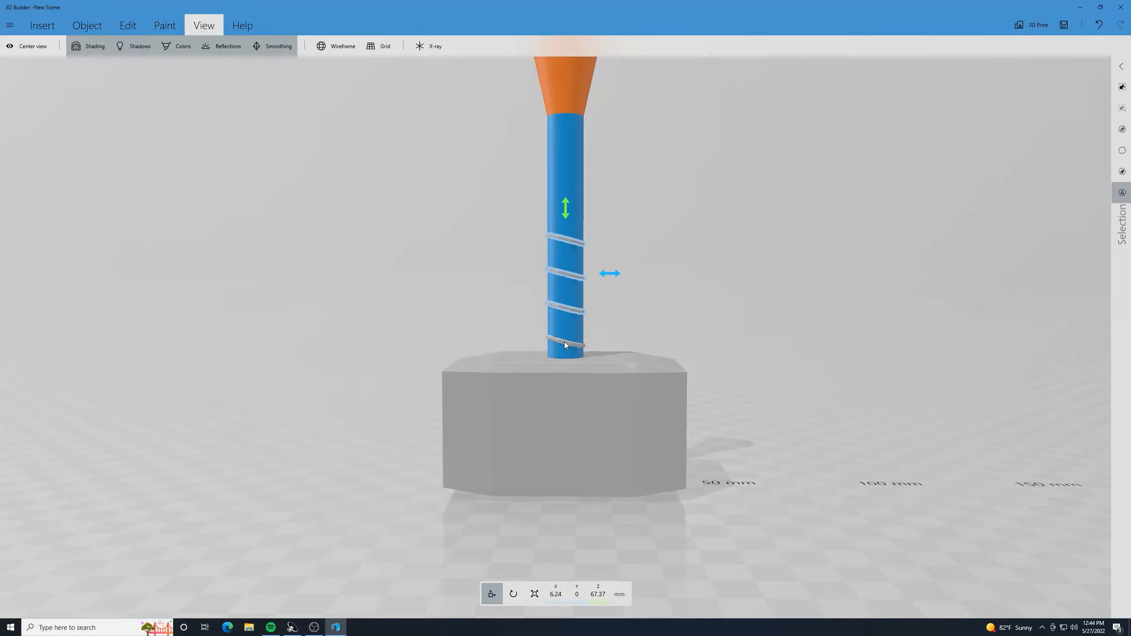
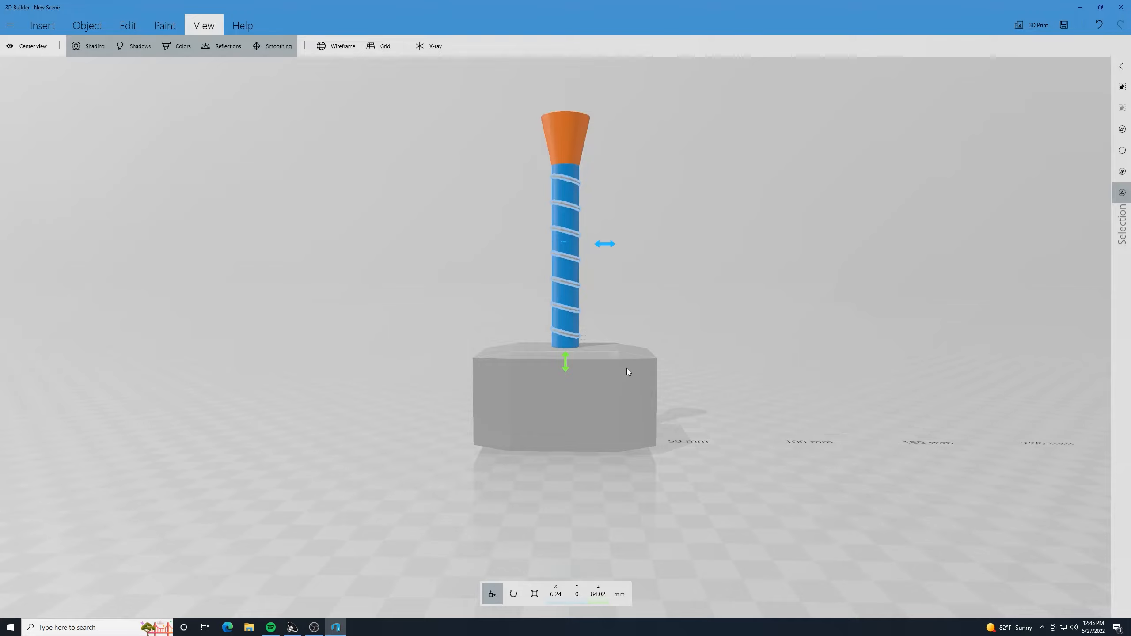
# - Clear the ring selection and check the wrapped handle's overall look
pyautogui.click(658, 326)
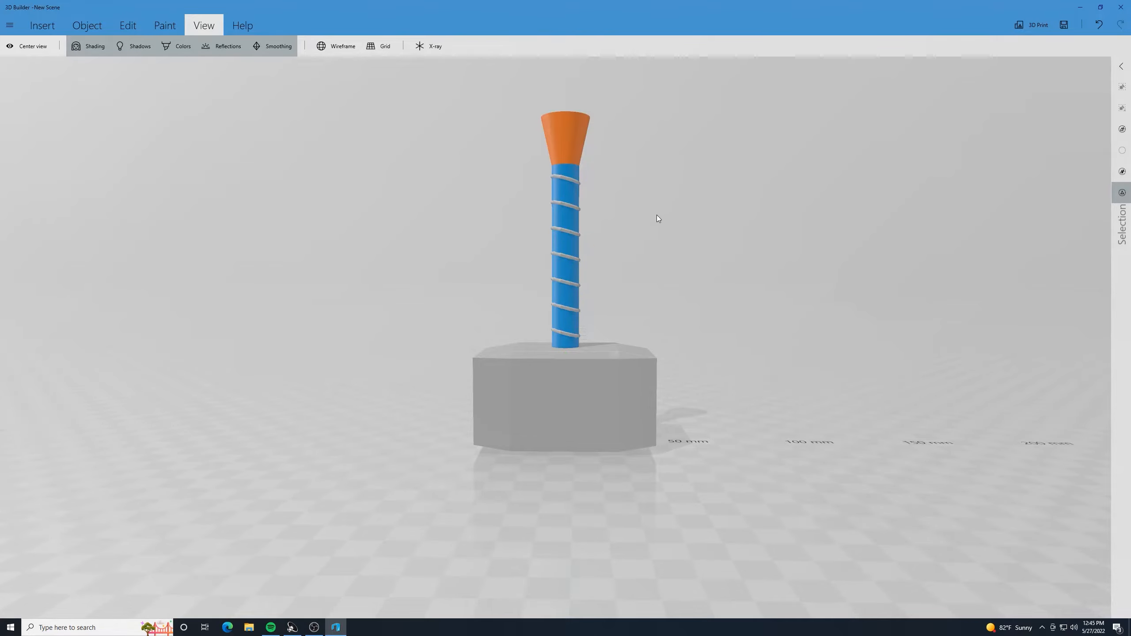
pyautogui.moveTo(710, 387)
pyautogui.mouseDown()
pyautogui.moveTo(725, 319)
pyautogui.moveTo(696, 401)
pyautogui.moveTo(699, 389)
pyautogui.mouseUp()
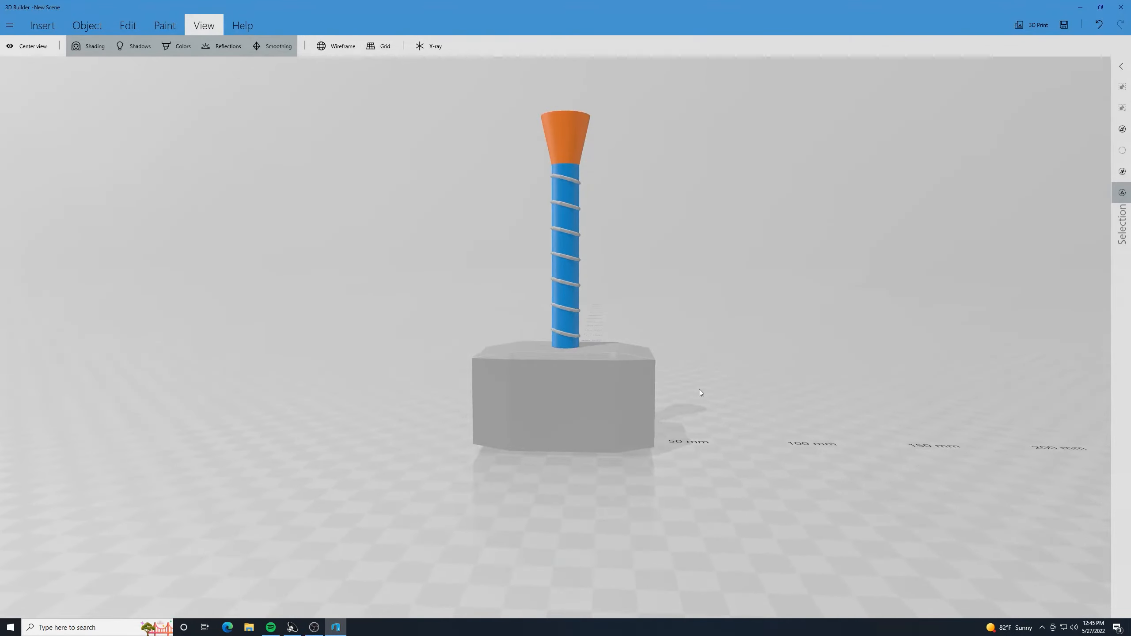
pyautogui.scroll(4, 643, 191)
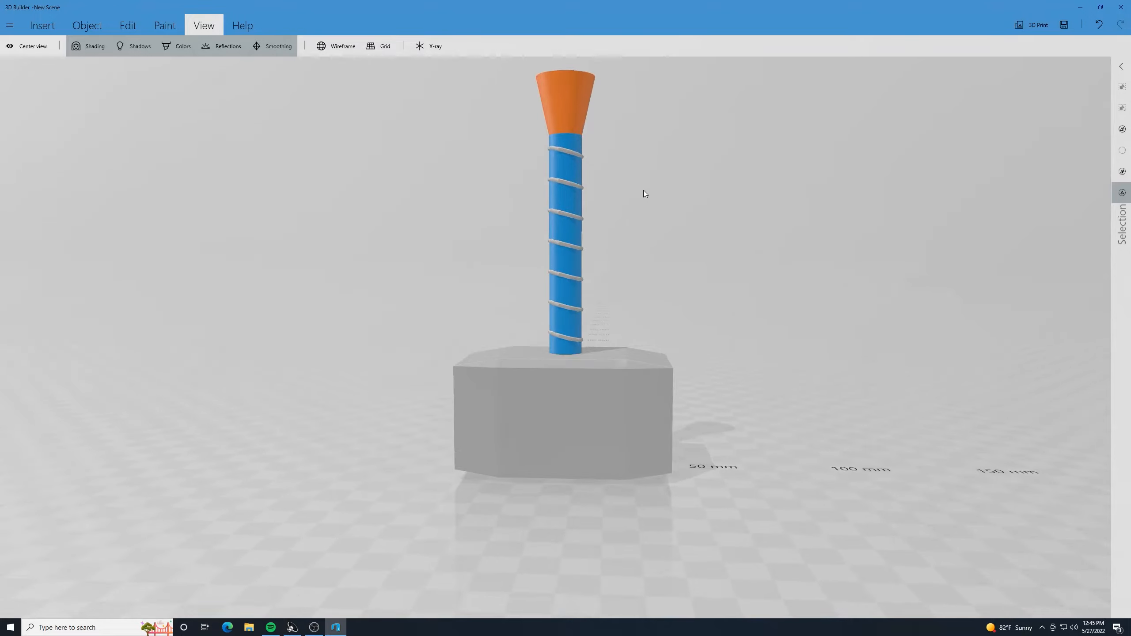
pyautogui.scroll(-5, 643, 190)
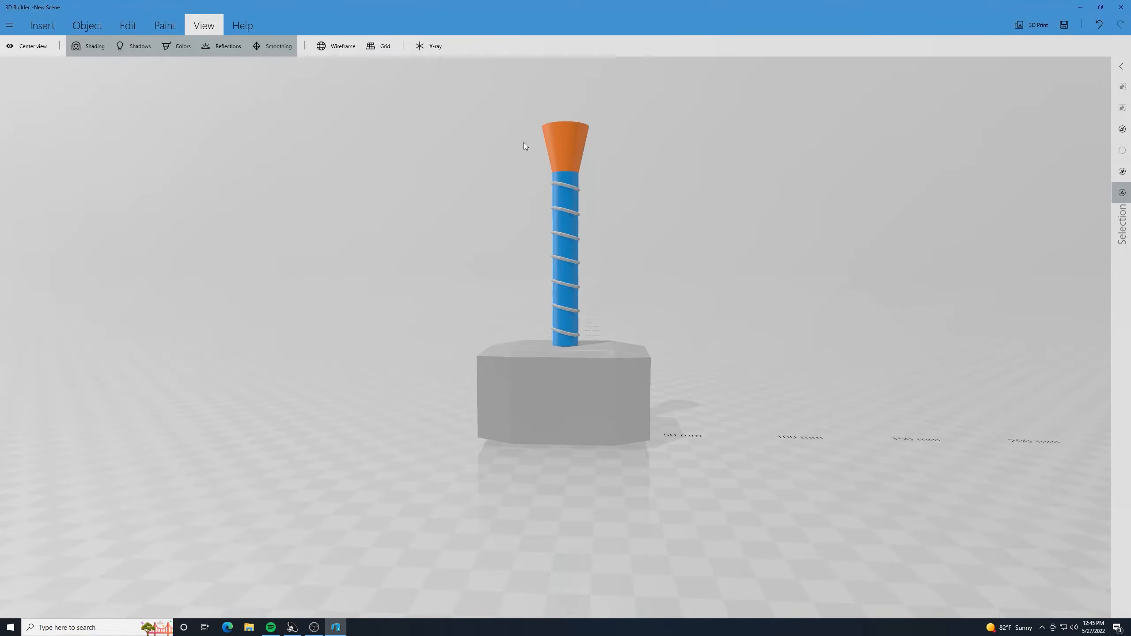
# - Select the hammer's beveled block and set its material type to Realistic
pyautogui.click(605, 396)
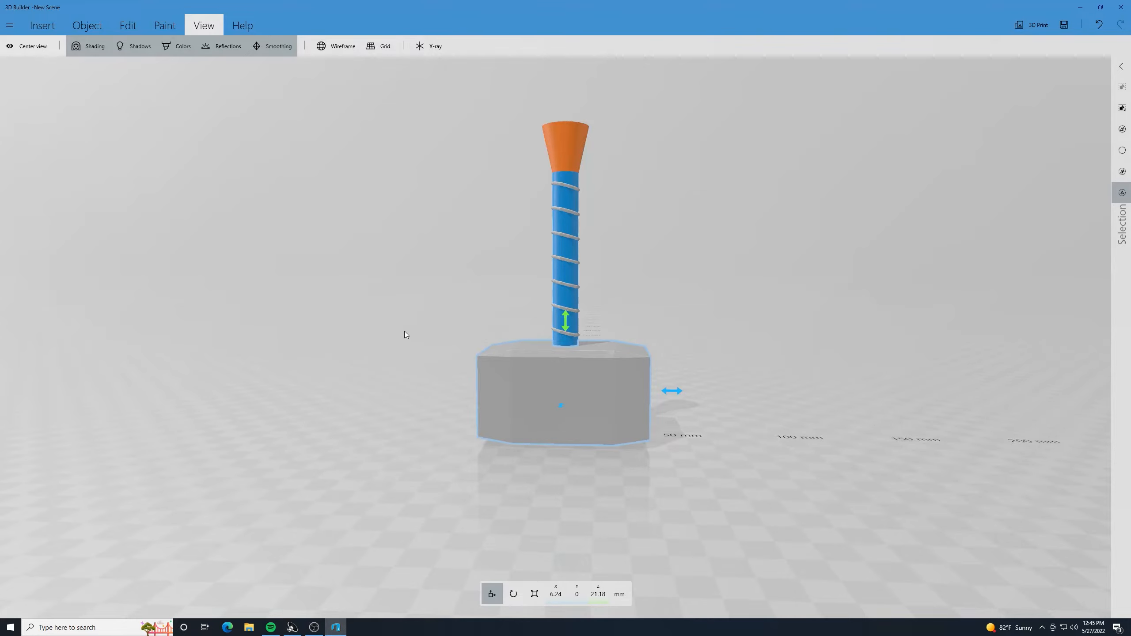
pyautogui.moveTo(405, 330); pyautogui.dragTo(430, 245)
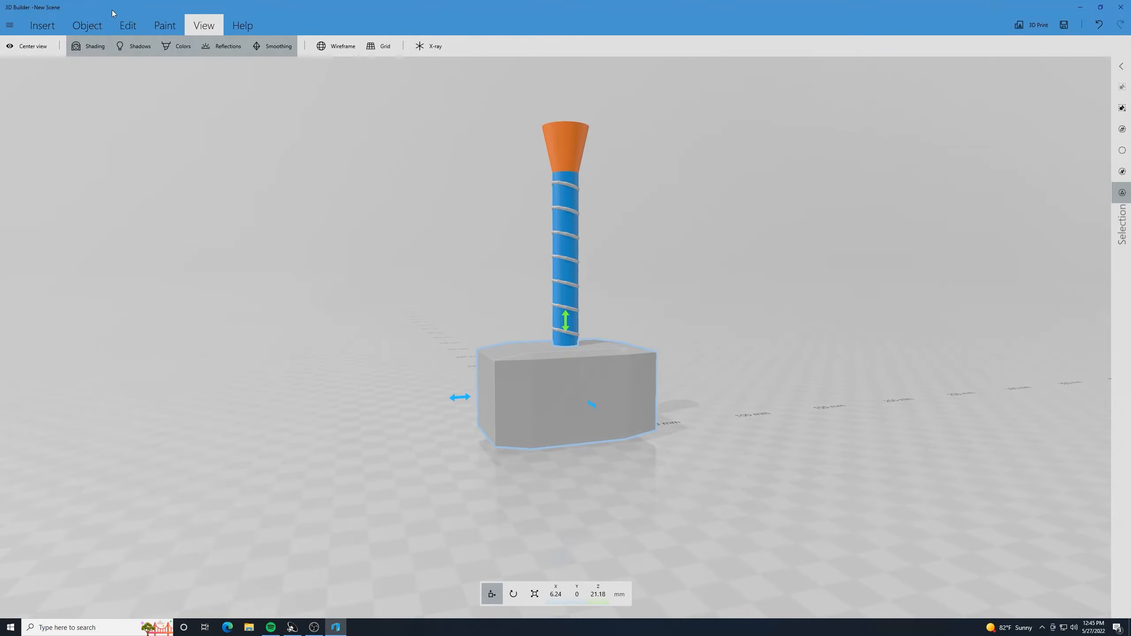
pyautogui.click(165, 25)
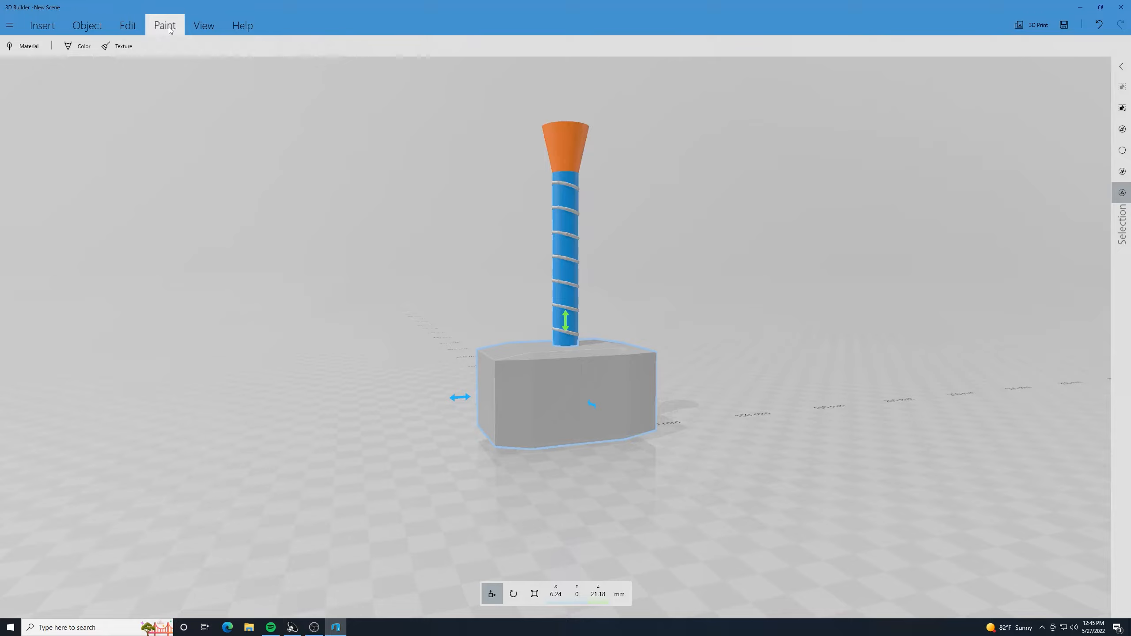
pyautogui.click(124, 47)
pyautogui.click(14, 27)
pyautogui.click(29, 46)
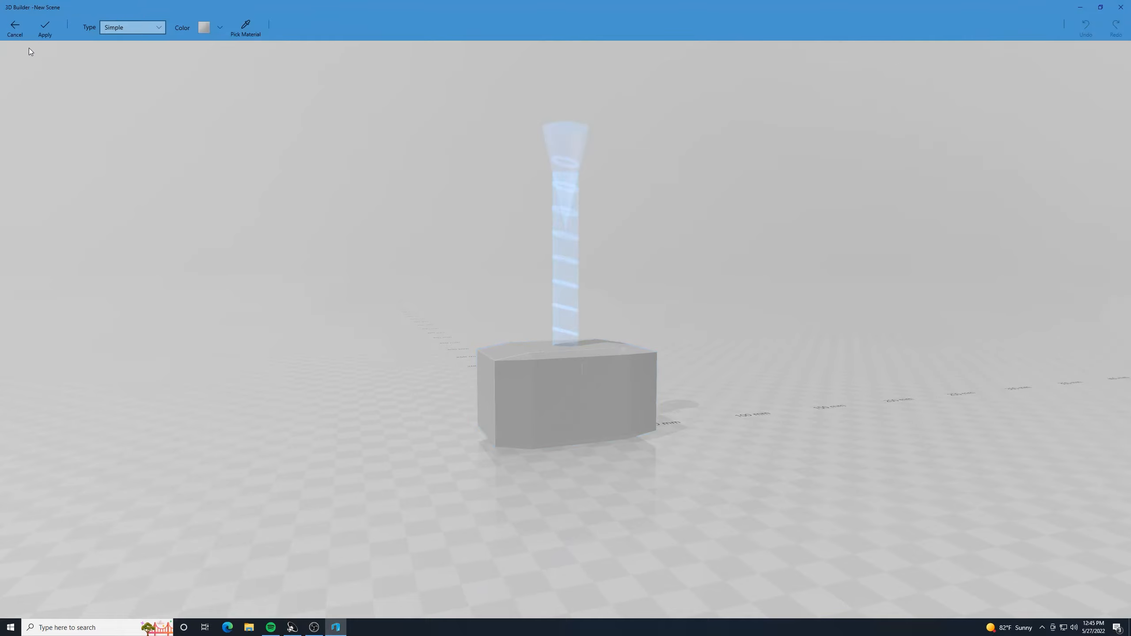
pyautogui.click(159, 27)
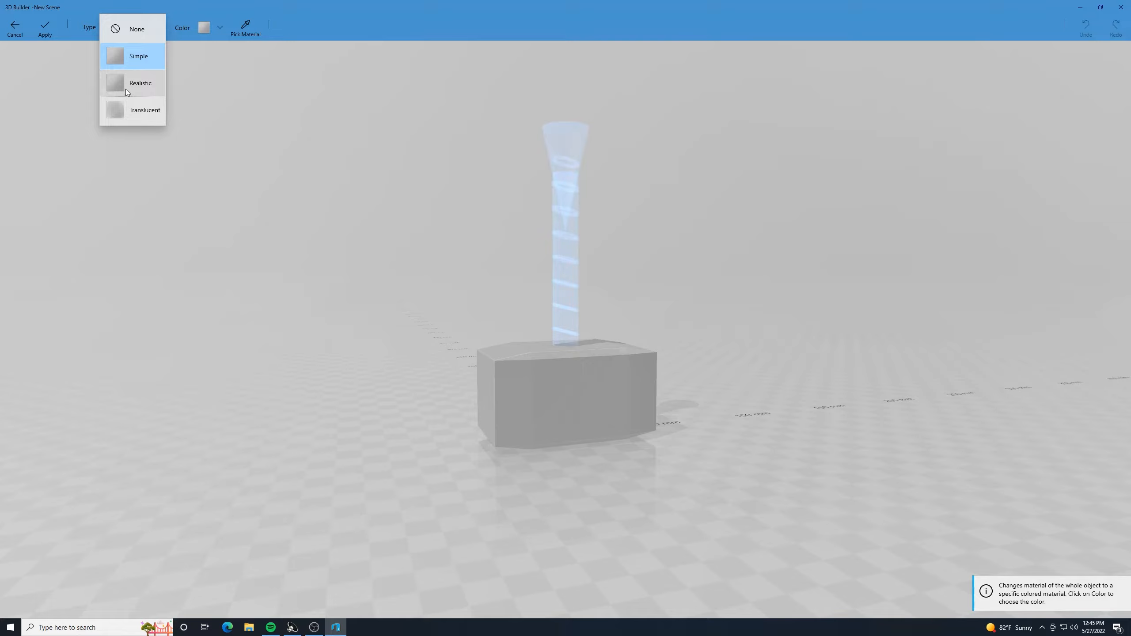
pyautogui.click(128, 88)
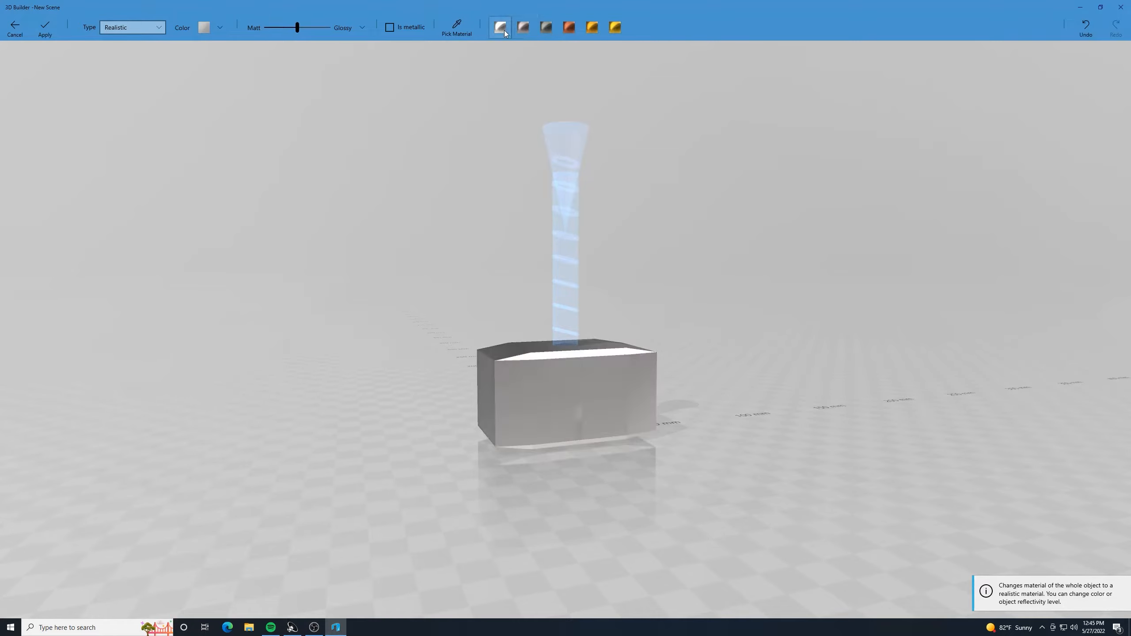
# - Preview the Copper finish on the block and choose the Silver preset instead
pyautogui.click(569, 27)
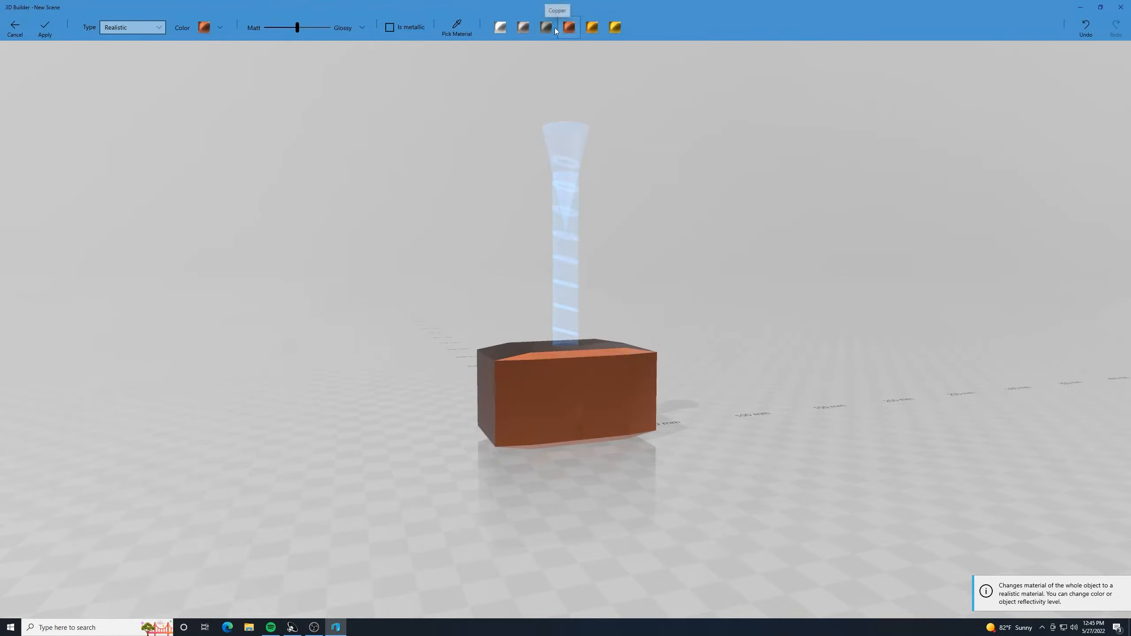
pyautogui.click(500, 28)
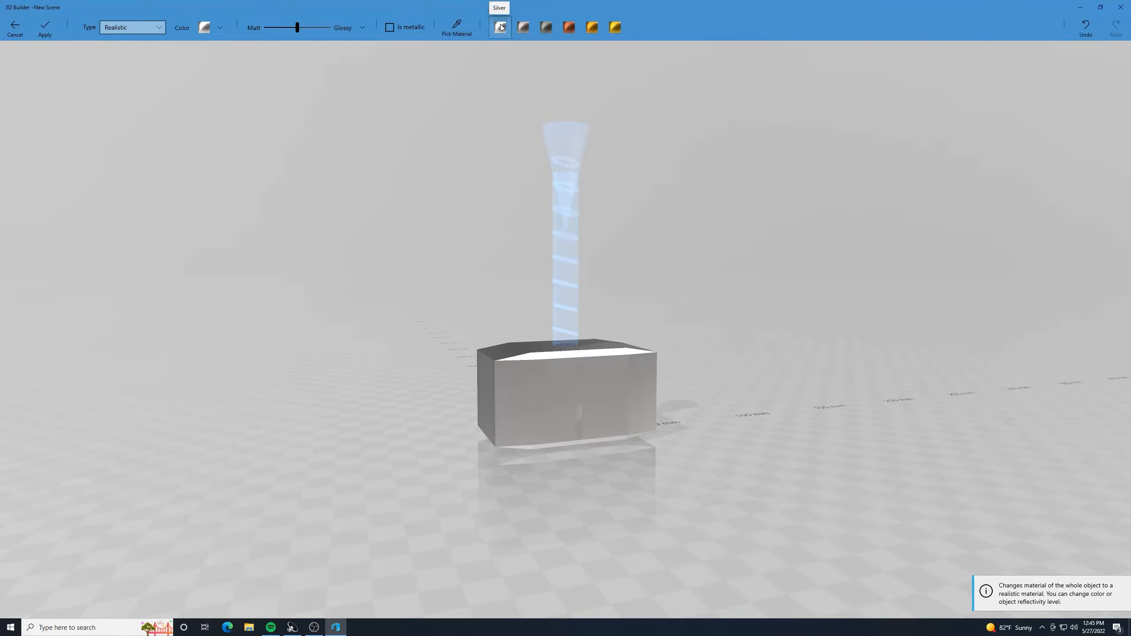
pyautogui.click(501, 24)
# - Examine the silver finish on the block from several sides and apply the material
pyautogui.scroll(5, 688, 392)
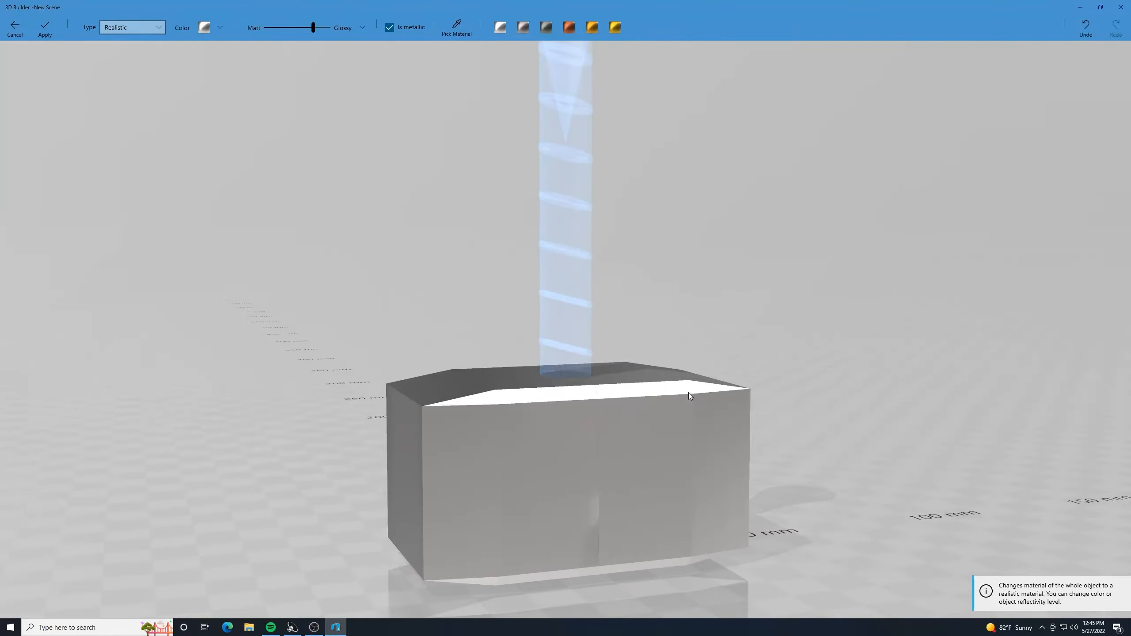
pyautogui.scroll(-3, 681, 387)
pyautogui.moveTo(672, 384); pyautogui.dragTo(270, 290, button='right')
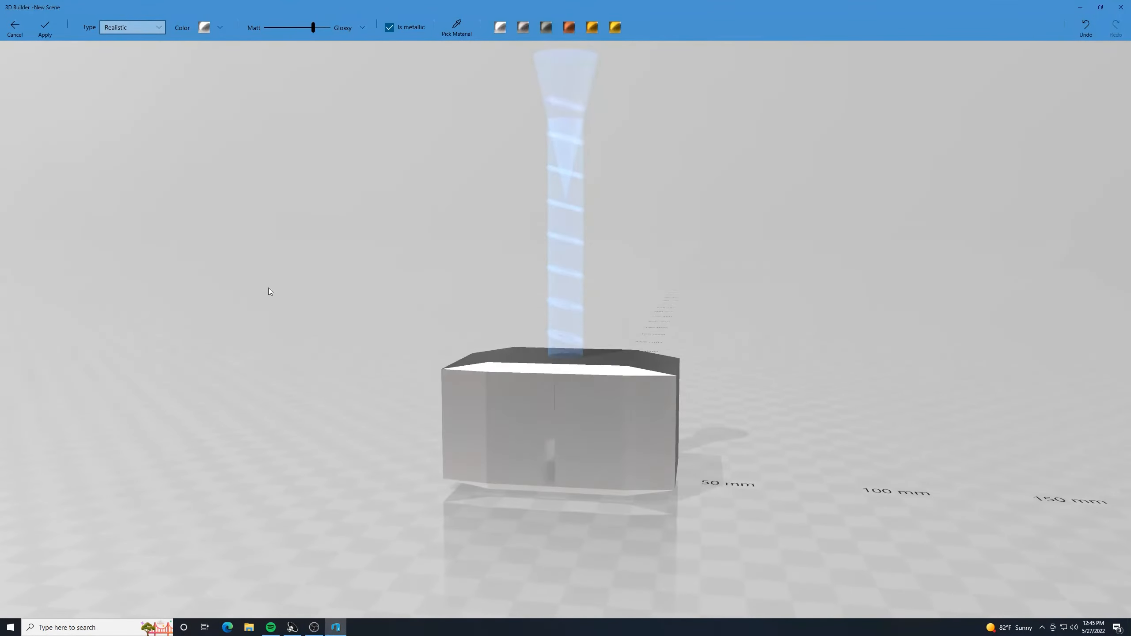
pyautogui.moveTo(753, 415); pyautogui.dragTo(648, 473, button='right')
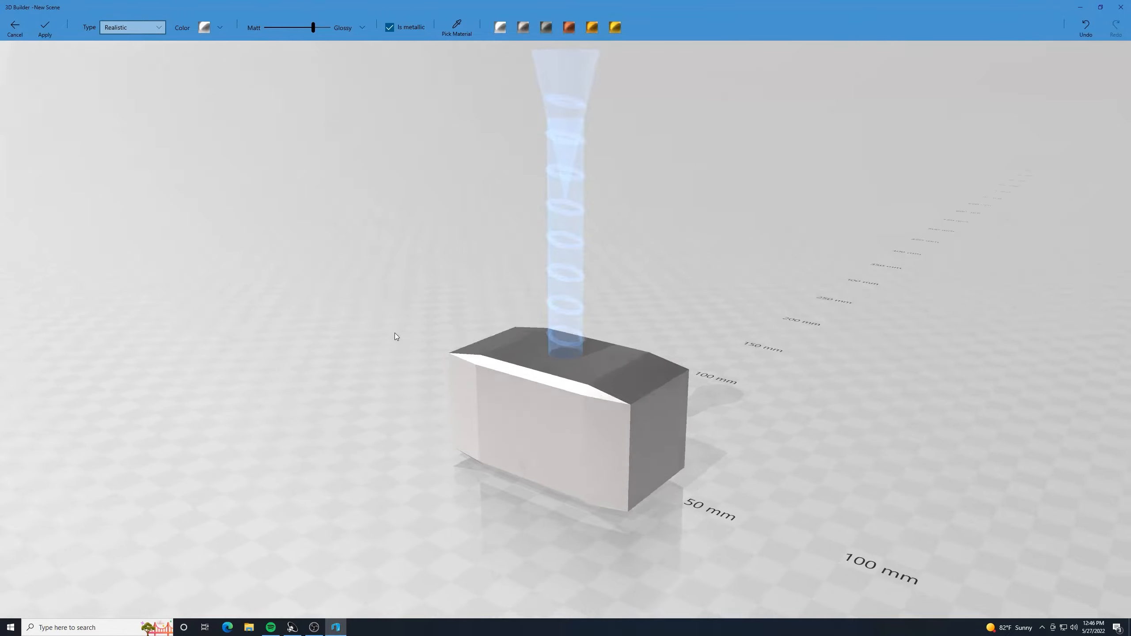
pyautogui.moveTo(394, 332); pyautogui.dragTo(819, 334, button='right')
pyautogui.scroll(3, 725, 431)
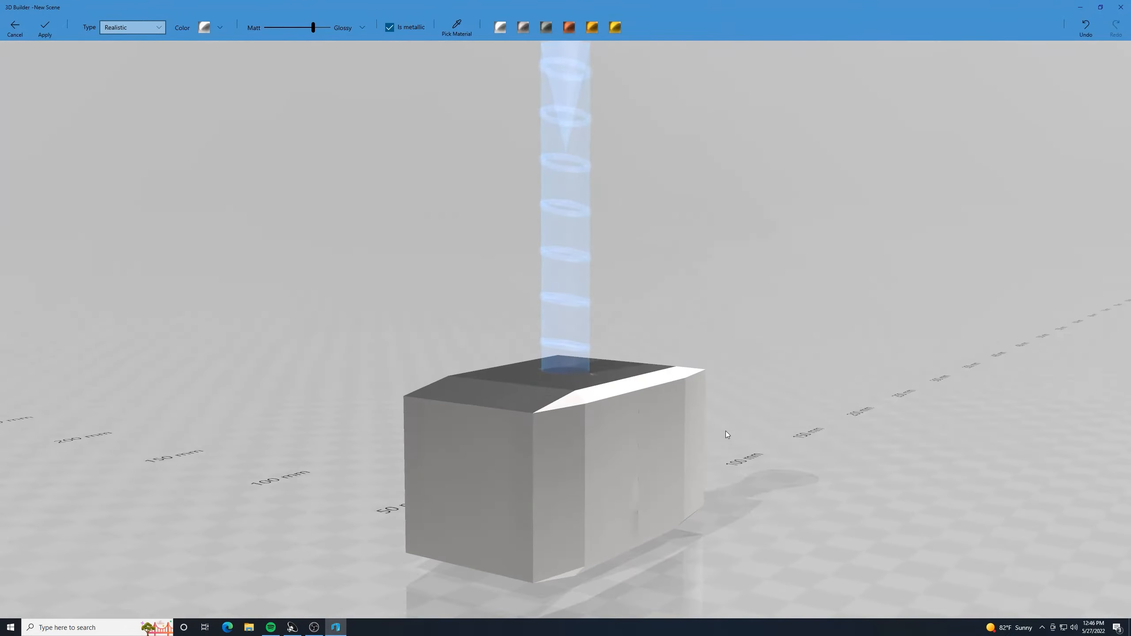
pyautogui.scroll(-4, 726, 432)
pyautogui.moveTo(786, 328); pyautogui.dragTo(776, 345)
pyautogui.moveTo(778, 350); pyautogui.dragTo(756, 361, button='right')
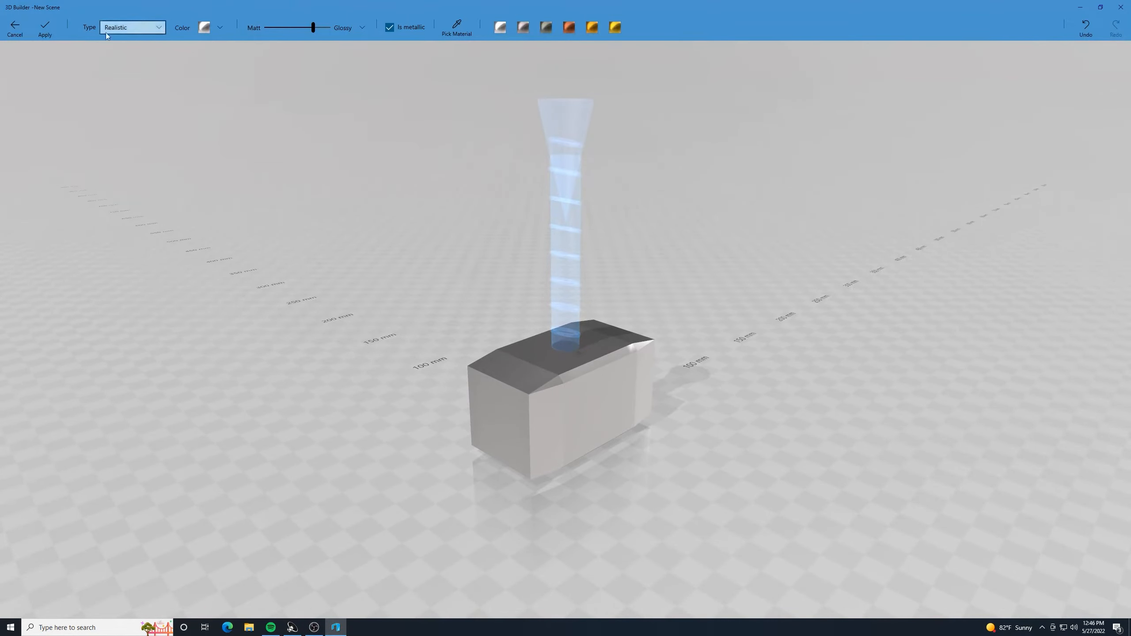
pyautogui.click(44, 28)
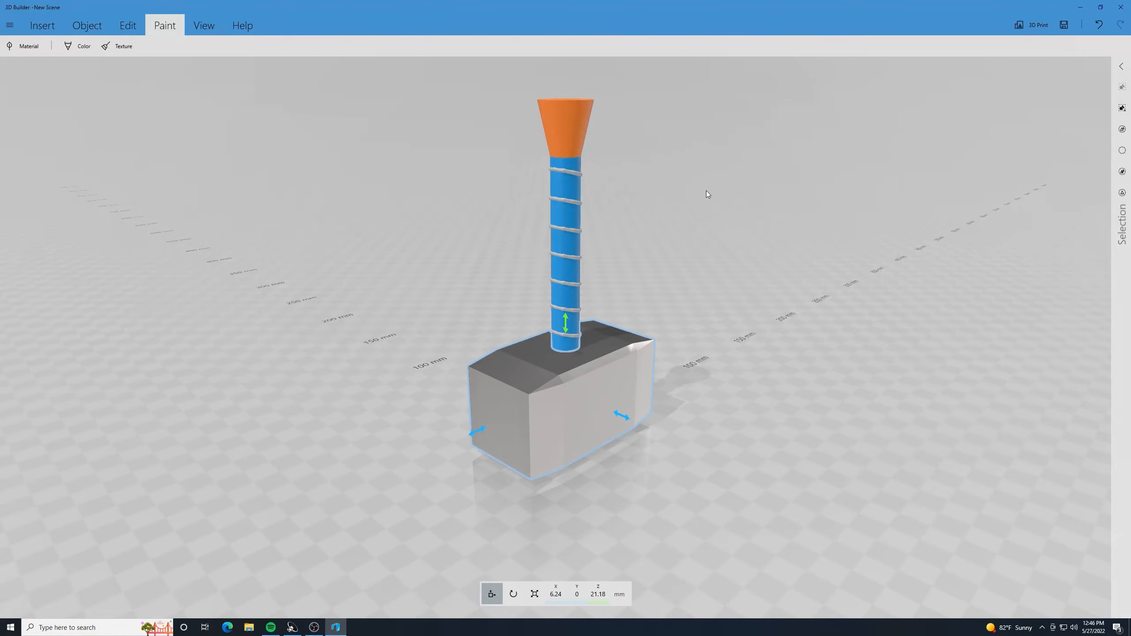
pyautogui.keyDown('ctrl'); pyautogui.click(569, 119); pyautogui.keyUp('ctrl')
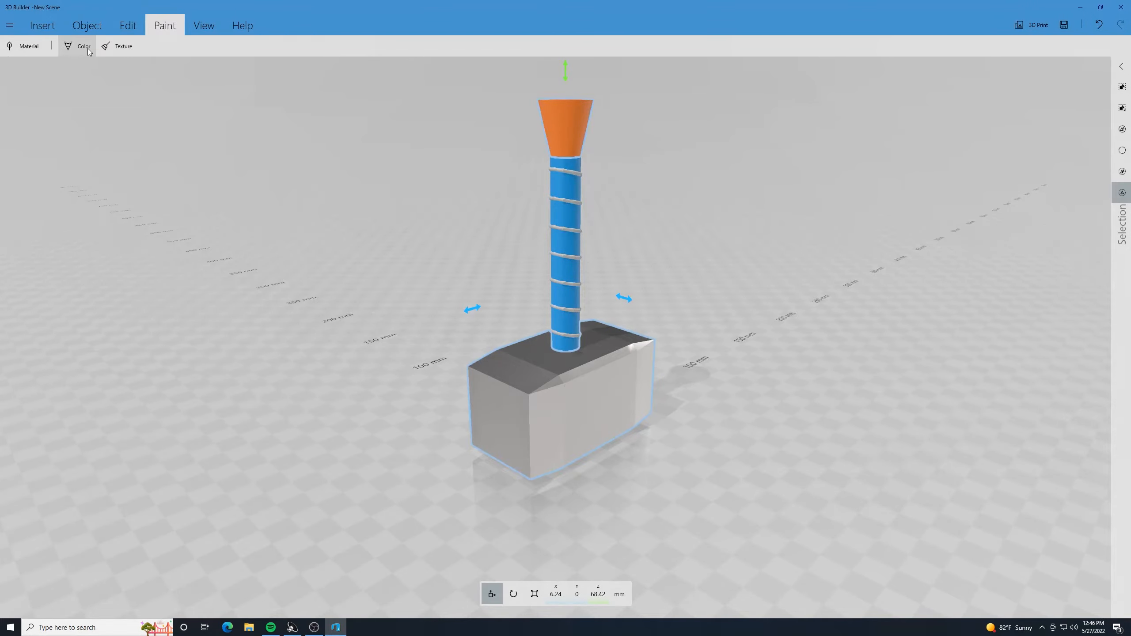
pyautogui.click(32, 44)
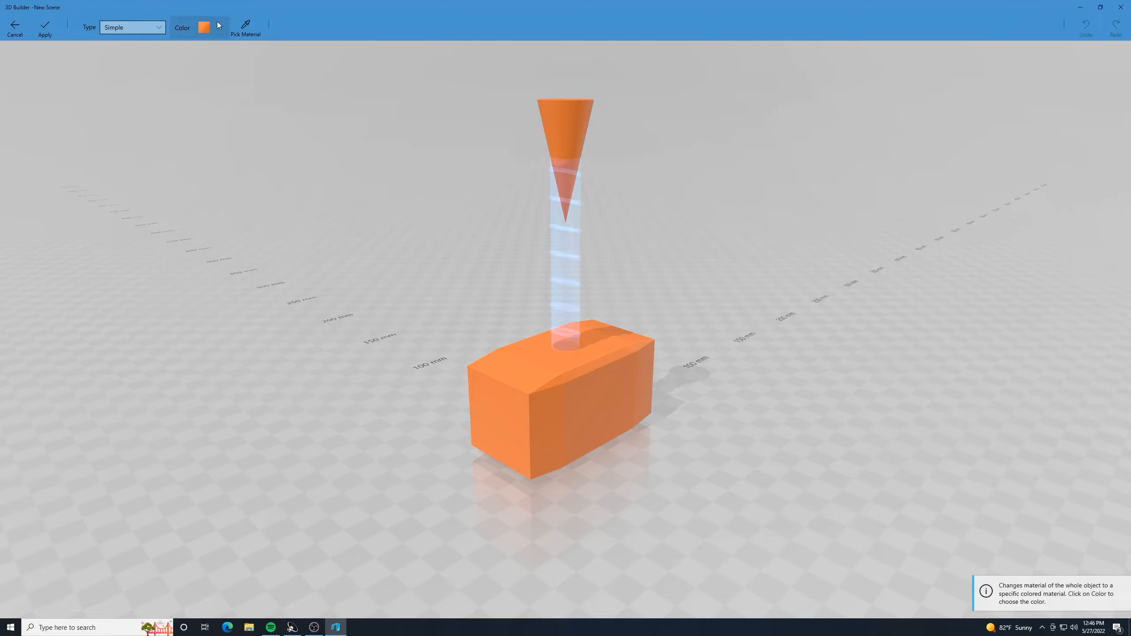
pyautogui.click(14, 24)
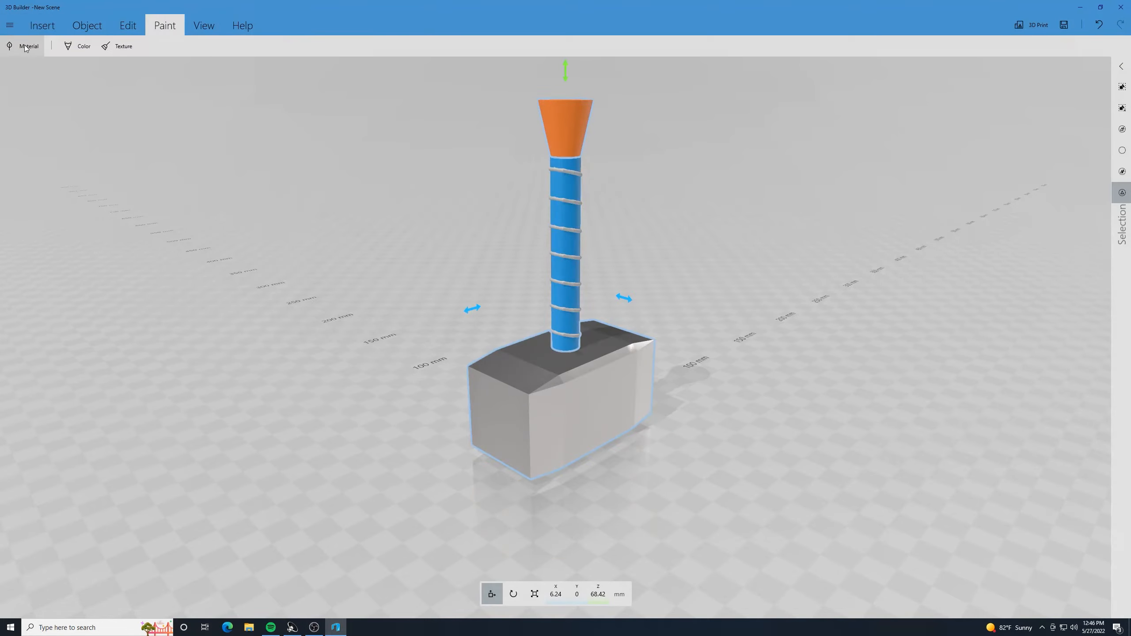
pyautogui.click(26, 47)
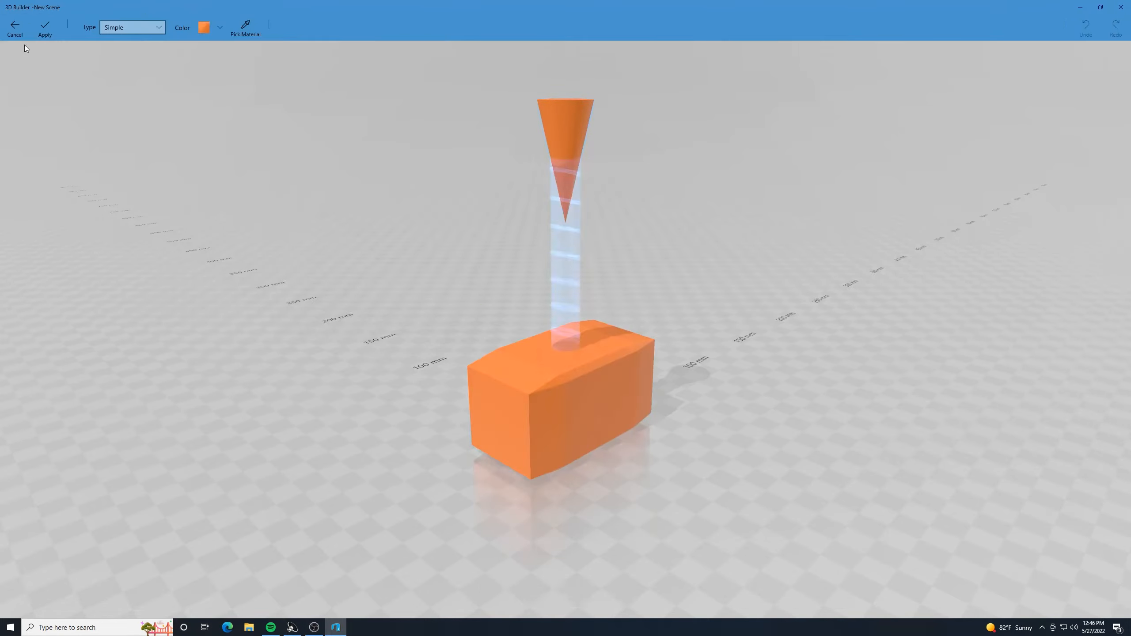
pyautogui.click(162, 30)
pyautogui.click(150, 77)
pyautogui.click(592, 34)
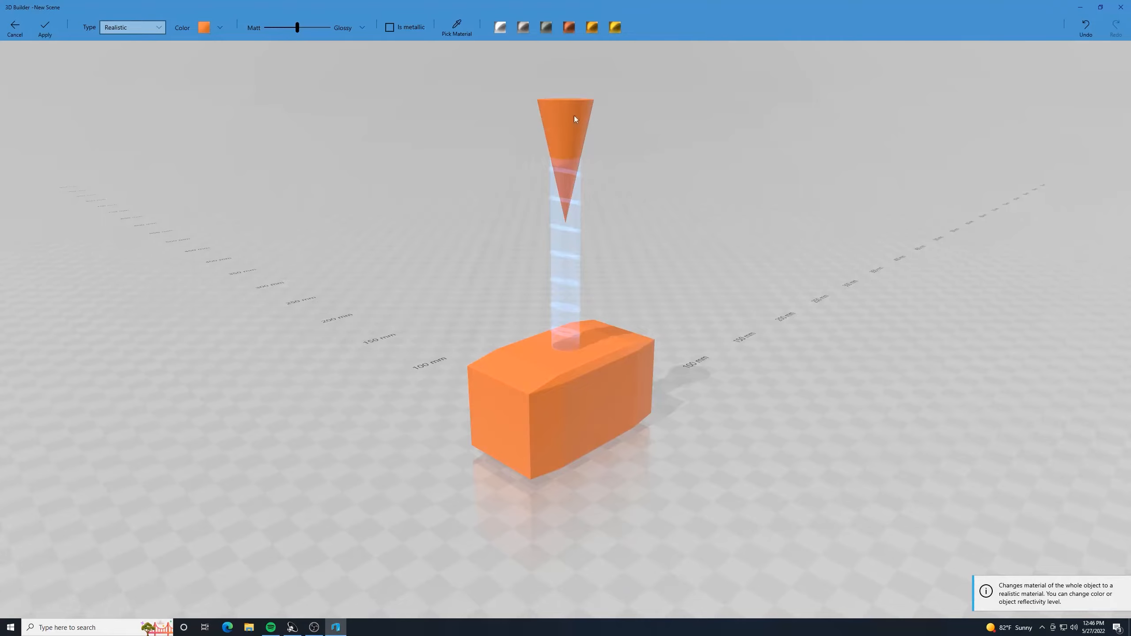
pyautogui.click(14, 28)
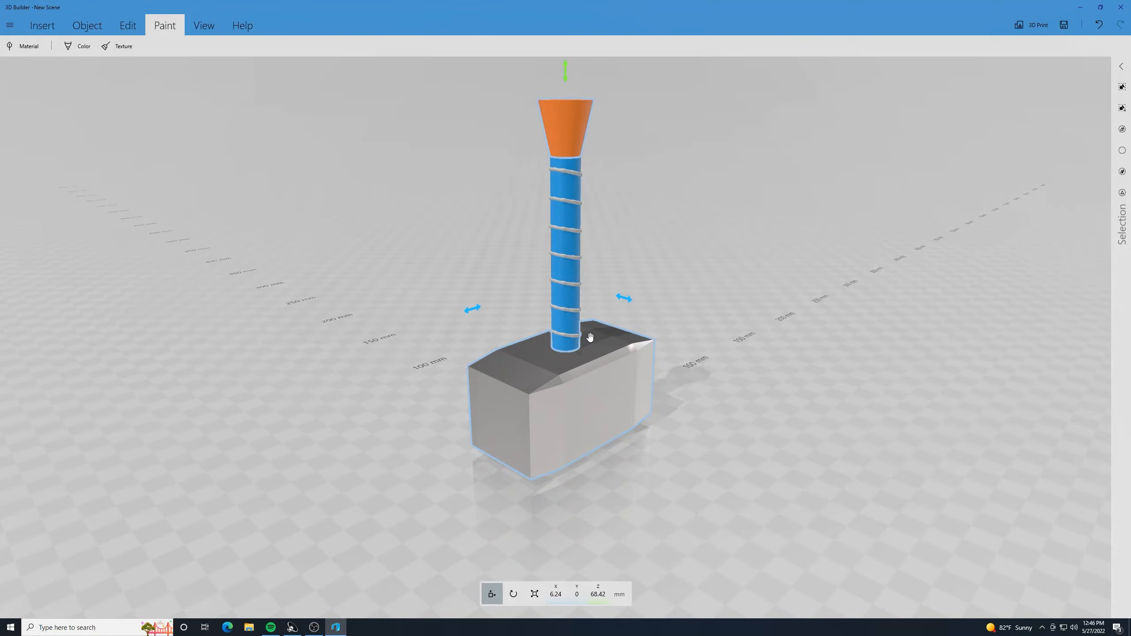
# - Clear the selection and select only the inverted cone and the round disc under the block
pyautogui.click(639, 282)
pyautogui.click(567, 126)
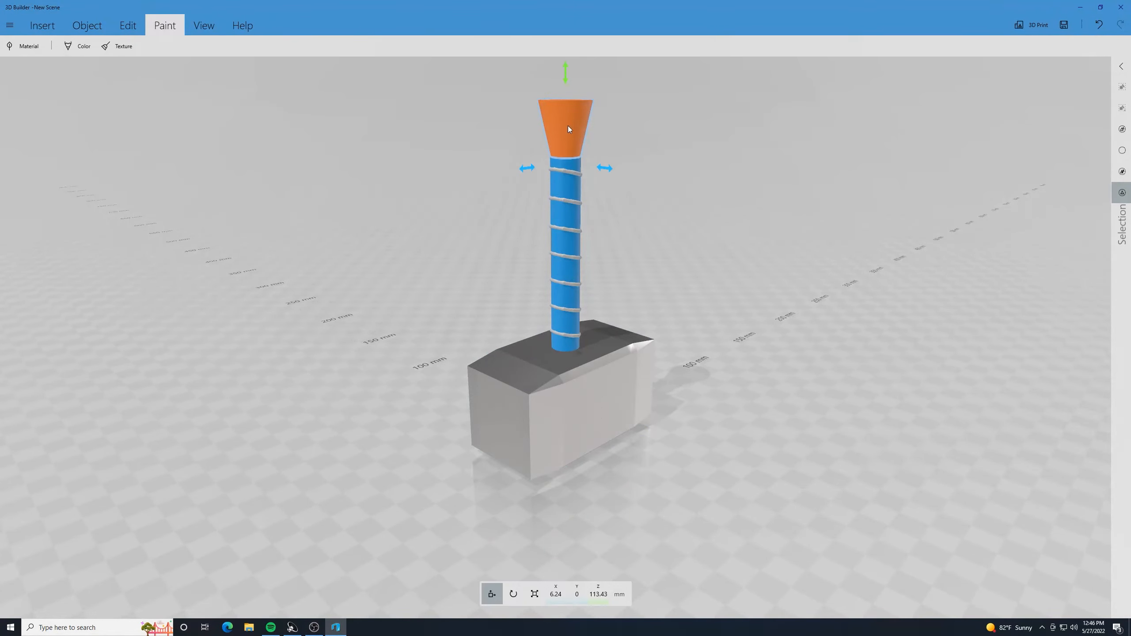
pyautogui.moveTo(665, 199); pyautogui.dragTo(756, 92, button='right')
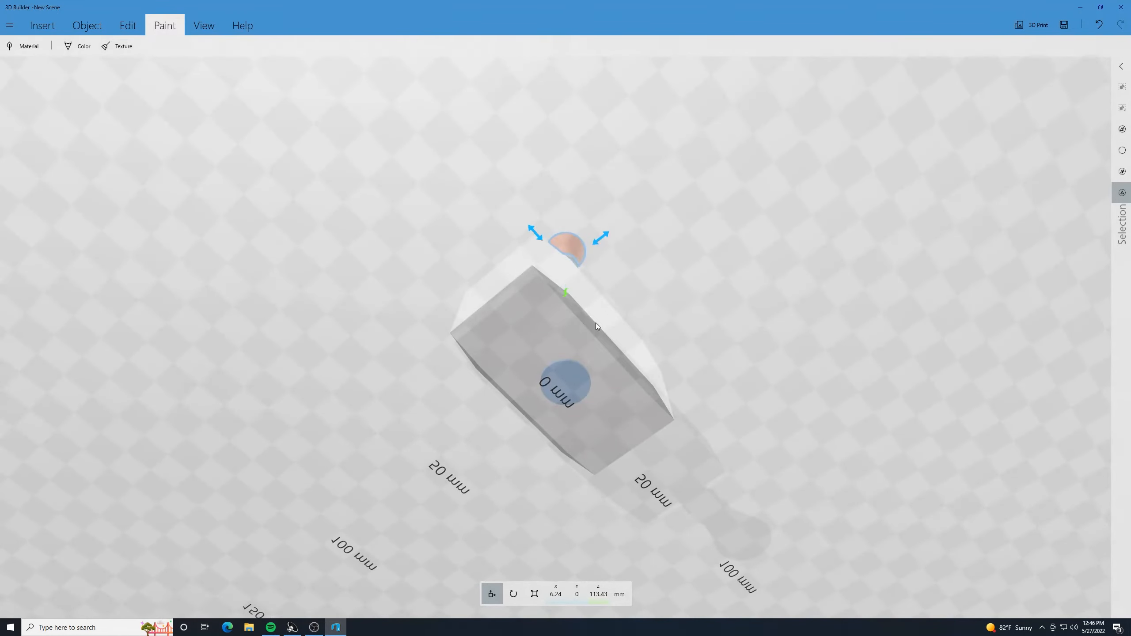
pyautogui.moveTo(569, 379); pyautogui.dragTo(569, 411, button='right')
pyautogui.moveTo(723, 178); pyautogui.dragTo(749, 273, button='right')
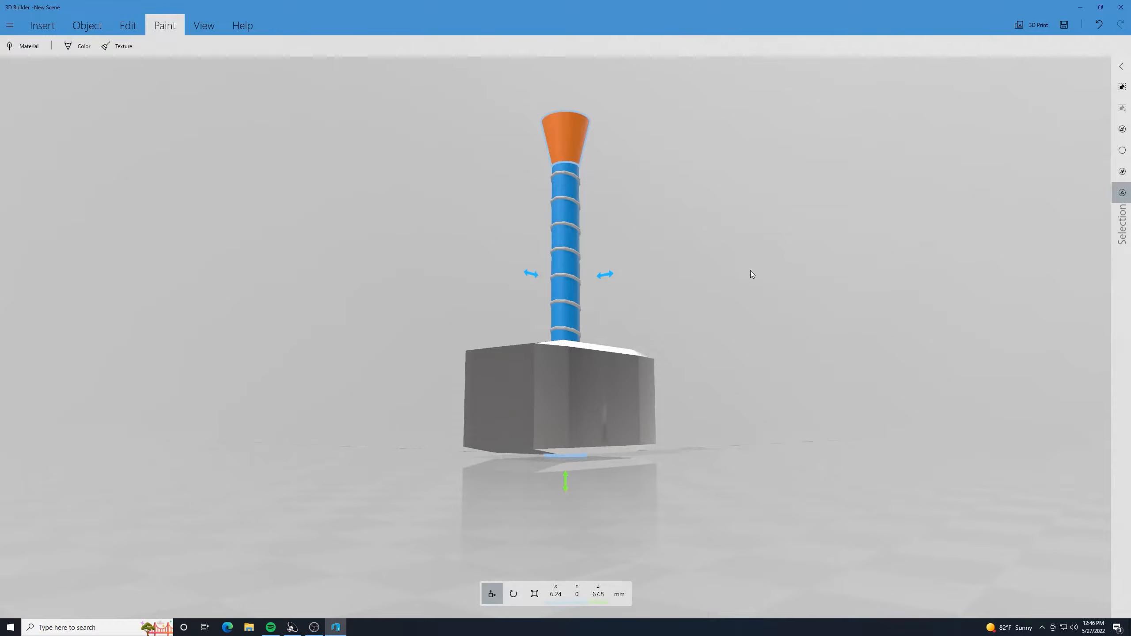
# - Give the cone and the underside disc a Realistic material with the Gold preset and apply it
pyautogui.click(24, 51)
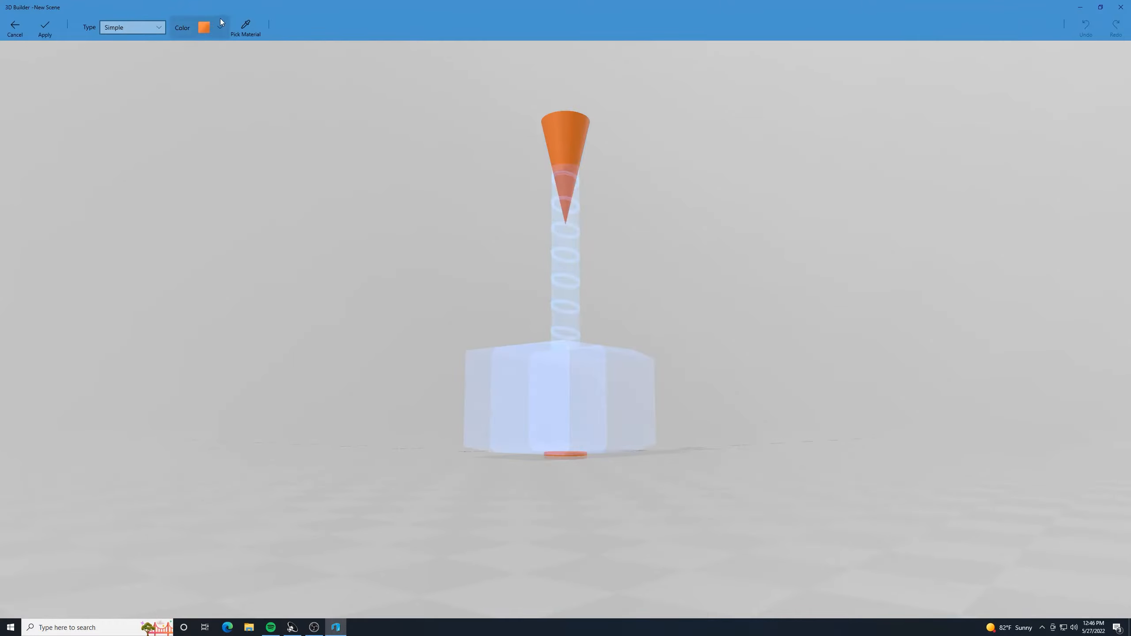
pyautogui.click(163, 28)
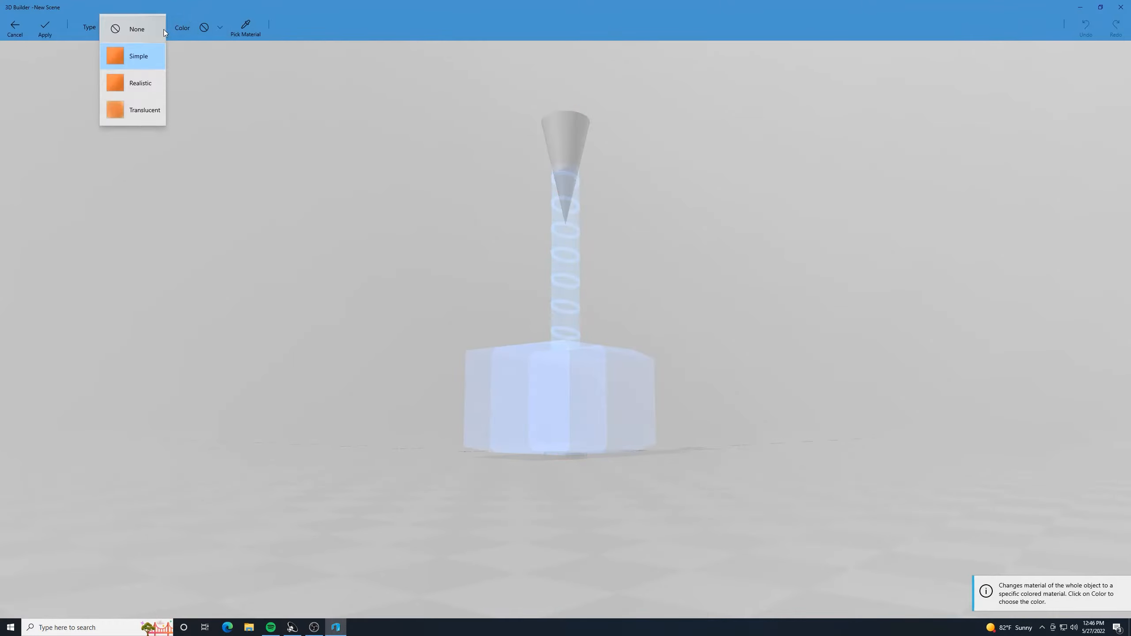
pyautogui.click(143, 83)
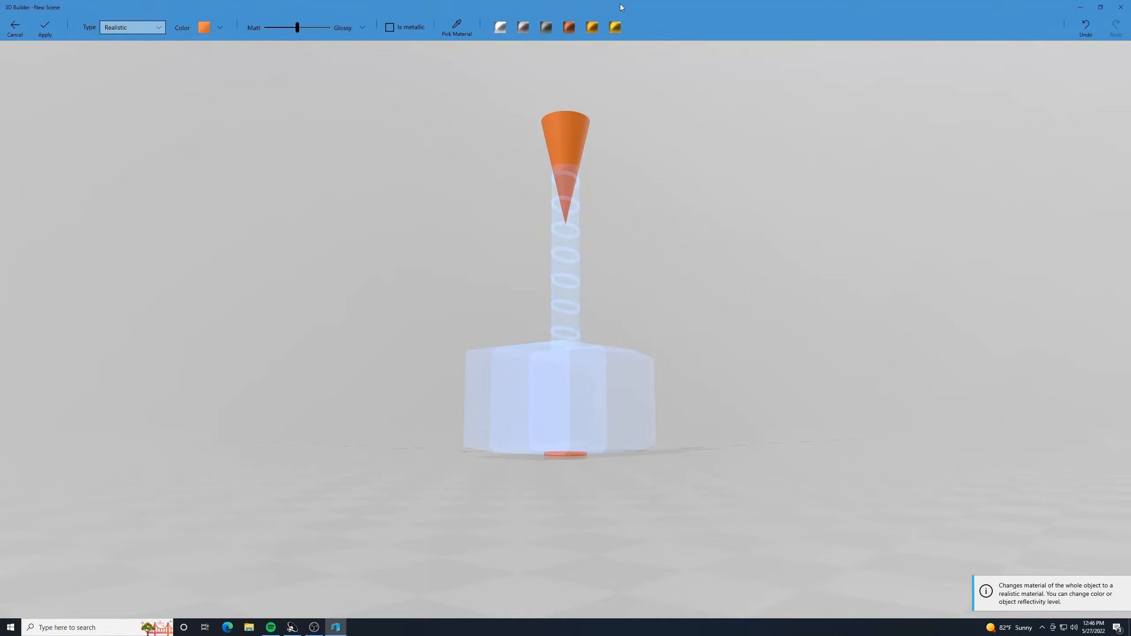
pyautogui.click(616, 28)
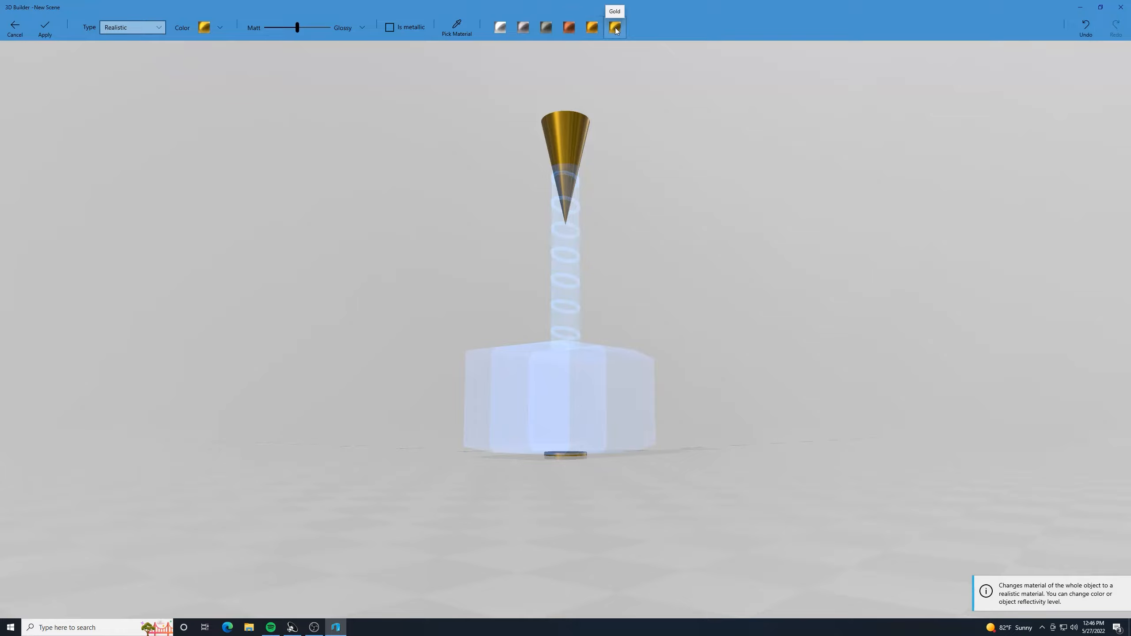
pyautogui.click(595, 31)
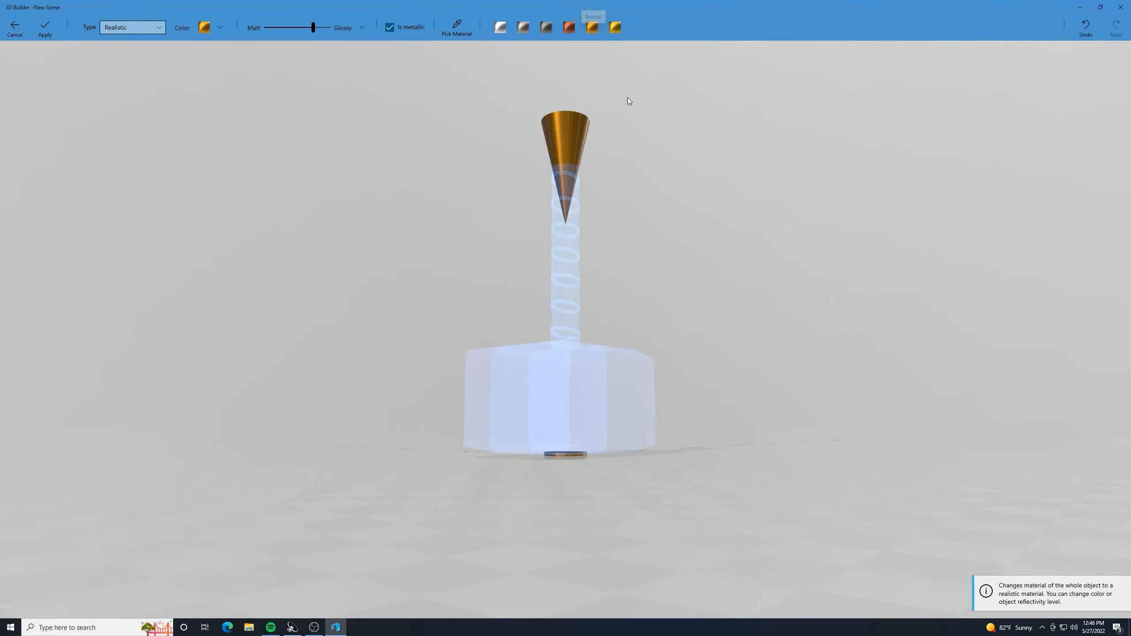
pyautogui.moveTo(647, 104); pyautogui.dragTo(683, 168)
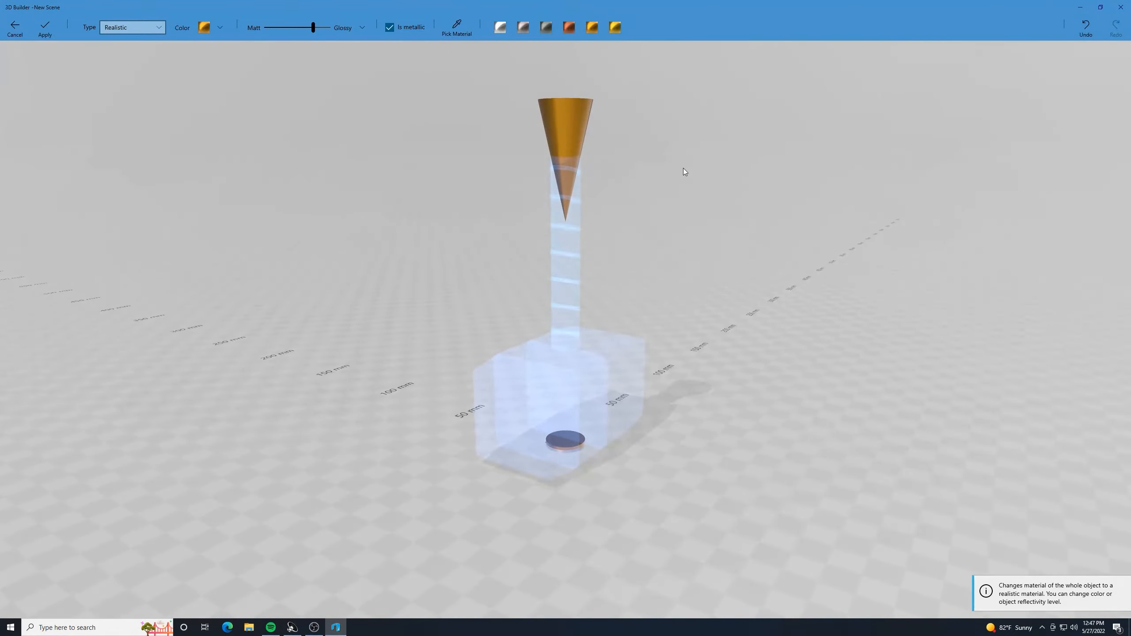
pyautogui.click(615, 27)
pyautogui.moveTo(727, 205); pyautogui.dragTo(672, 218)
pyautogui.click(44, 28)
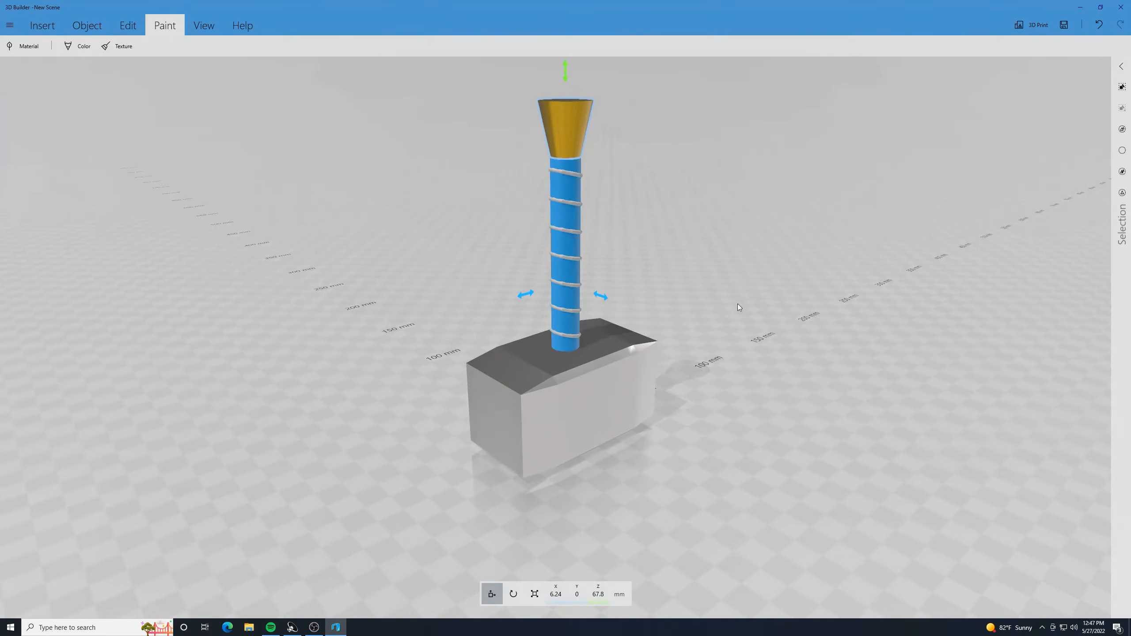
# - Clear the selection and select only all the rings wrapped around the handle
pyautogui.moveTo(737, 304)
pyautogui.mouseDown()
pyautogui.moveTo(737, 260)
pyautogui.moveTo(677, 136)
pyautogui.moveTo(652, 143)
pyautogui.moveTo(684, 268)
pyautogui.moveTo(676, 283)
pyautogui.mouseUp()
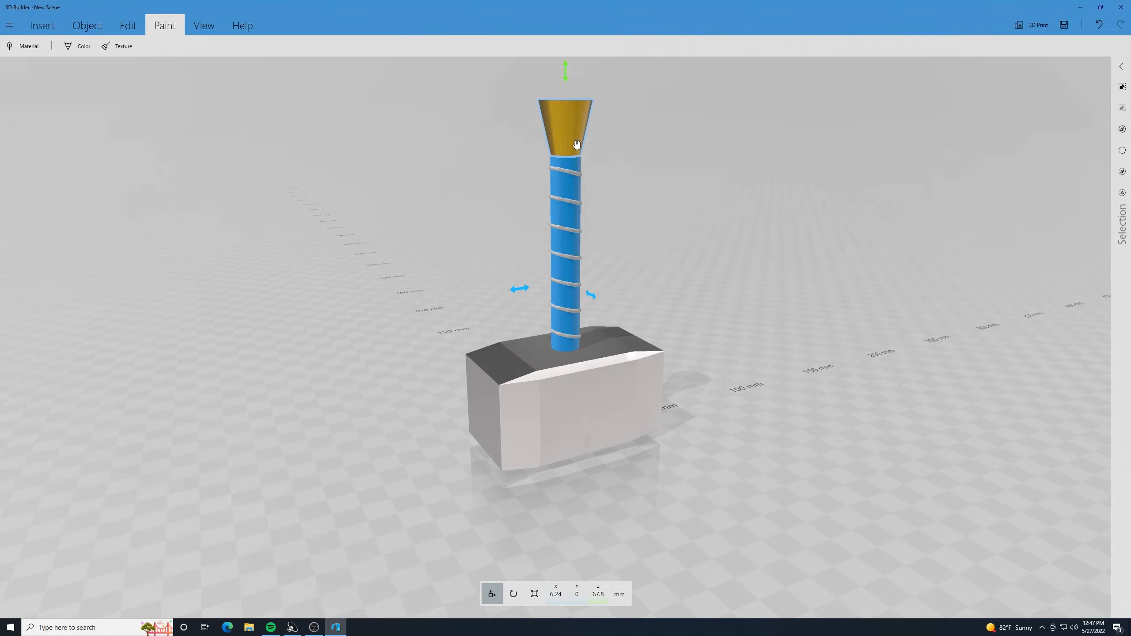
pyautogui.click(614, 199)
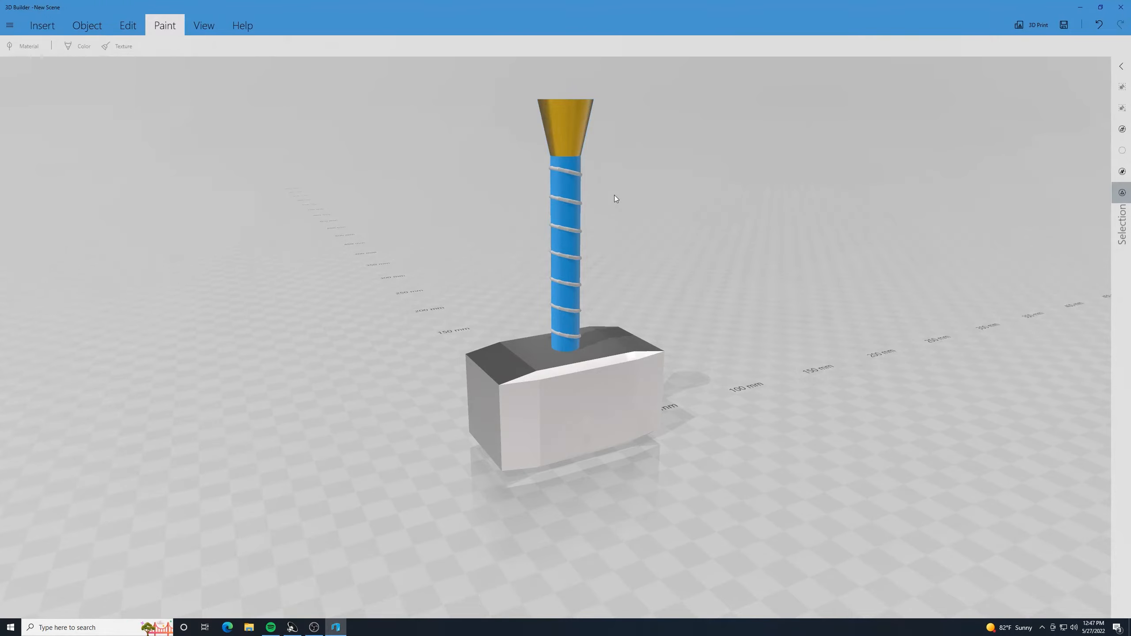
pyautogui.click(573, 173)
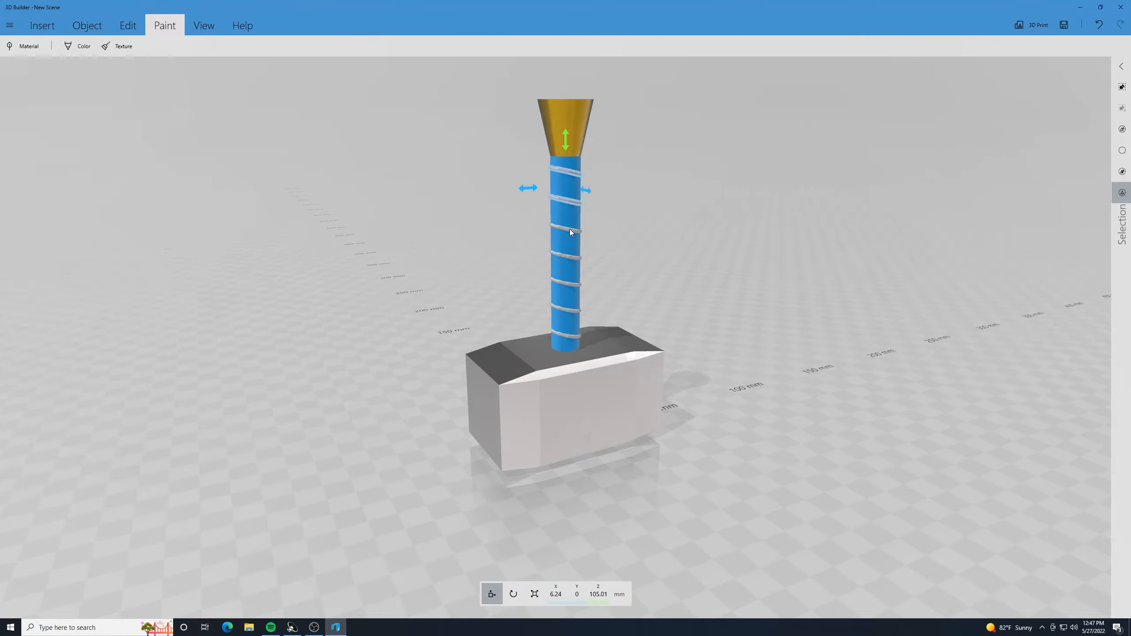
pyautogui.moveTo(570, 230); pyautogui.dragTo(562, 310)
pyautogui.keyDown('ctrl'); pyautogui.click(563, 310); pyautogui.keyUp('ctrl')
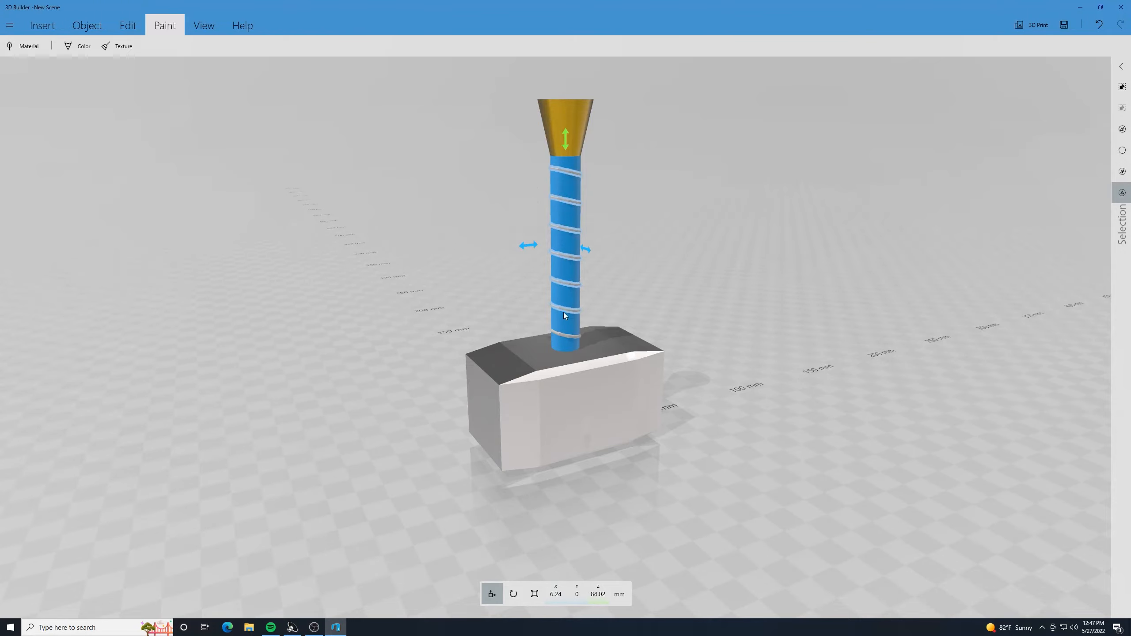
pyautogui.keyDown('ctrl'); pyautogui.click(563, 334); pyautogui.keyUp('ctrl')
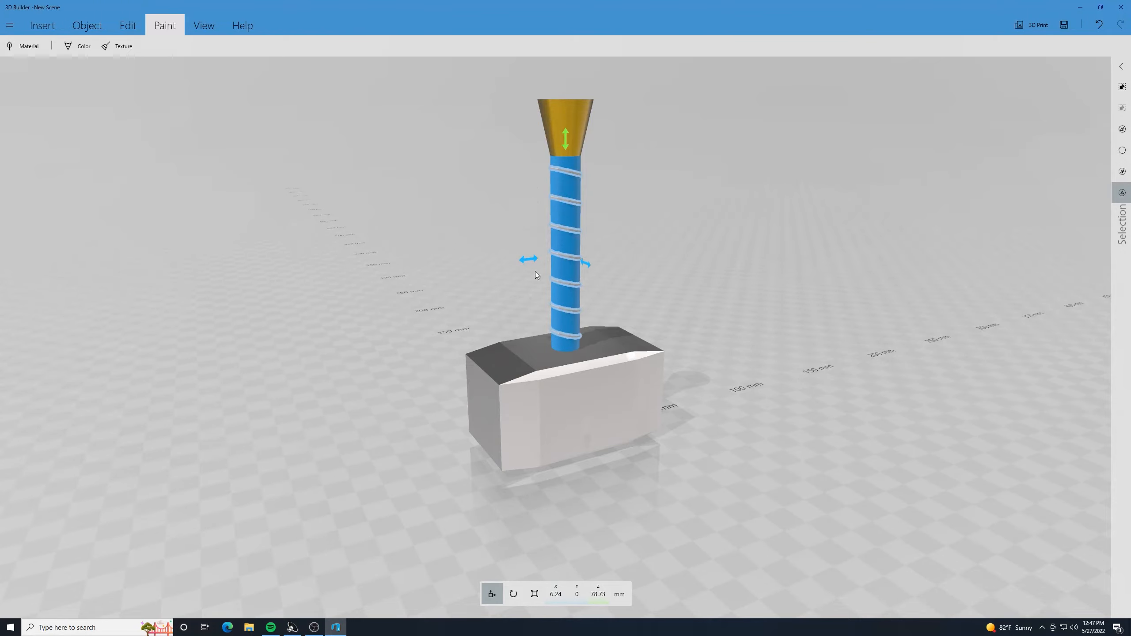
# - Give the handle rings a Realistic material with the Gold preset and apply it
pyautogui.click(18, 45)
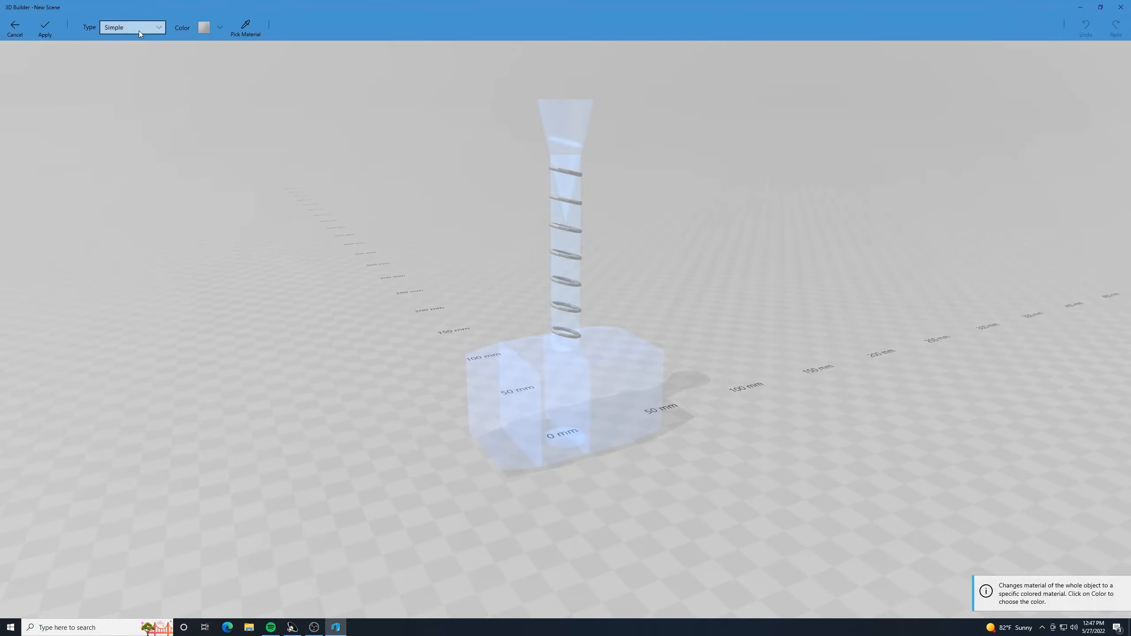
pyautogui.click(163, 24)
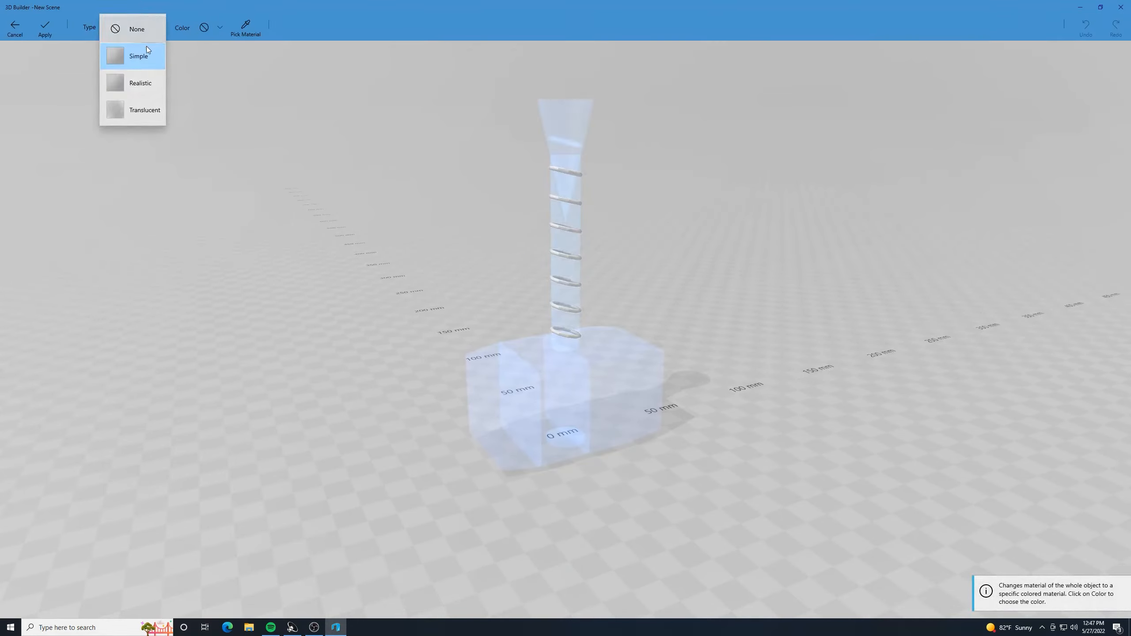
pyautogui.click(134, 80)
pyautogui.click(620, 24)
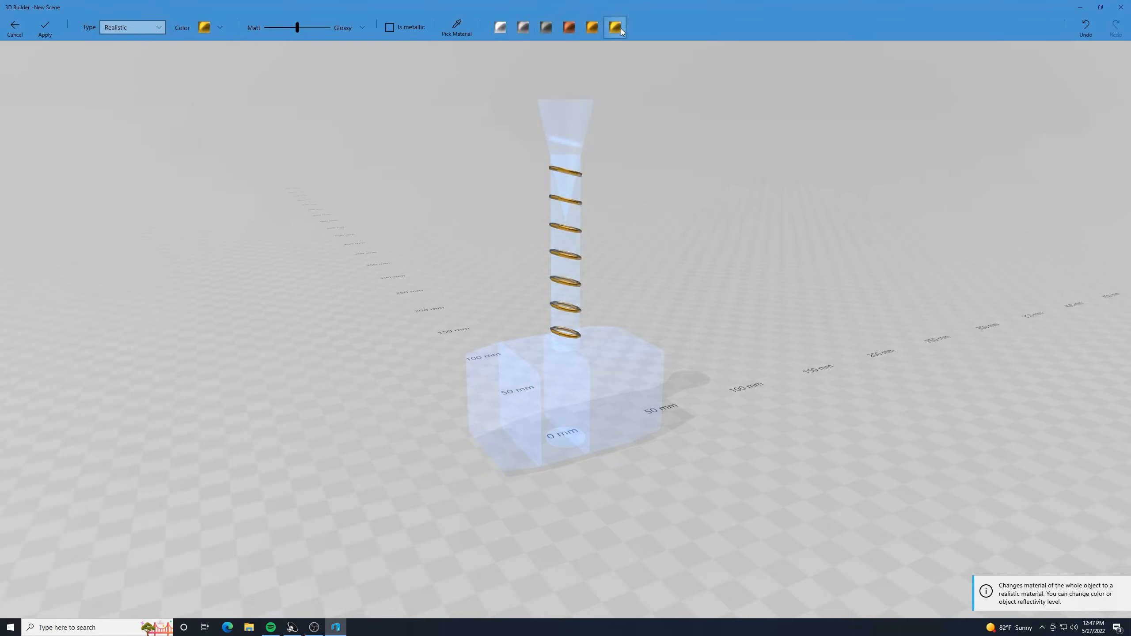
pyautogui.click(48, 29)
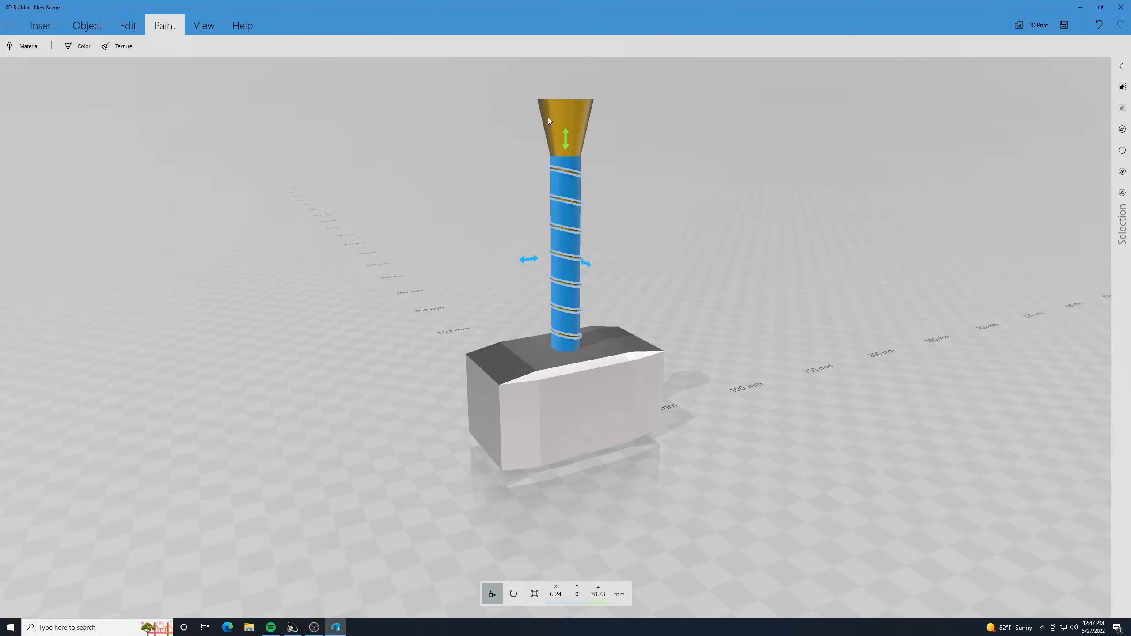
# - Select only the handle and set up the texture brush with a dark brown wood texture at maximum coverage
pyautogui.click(567, 190)
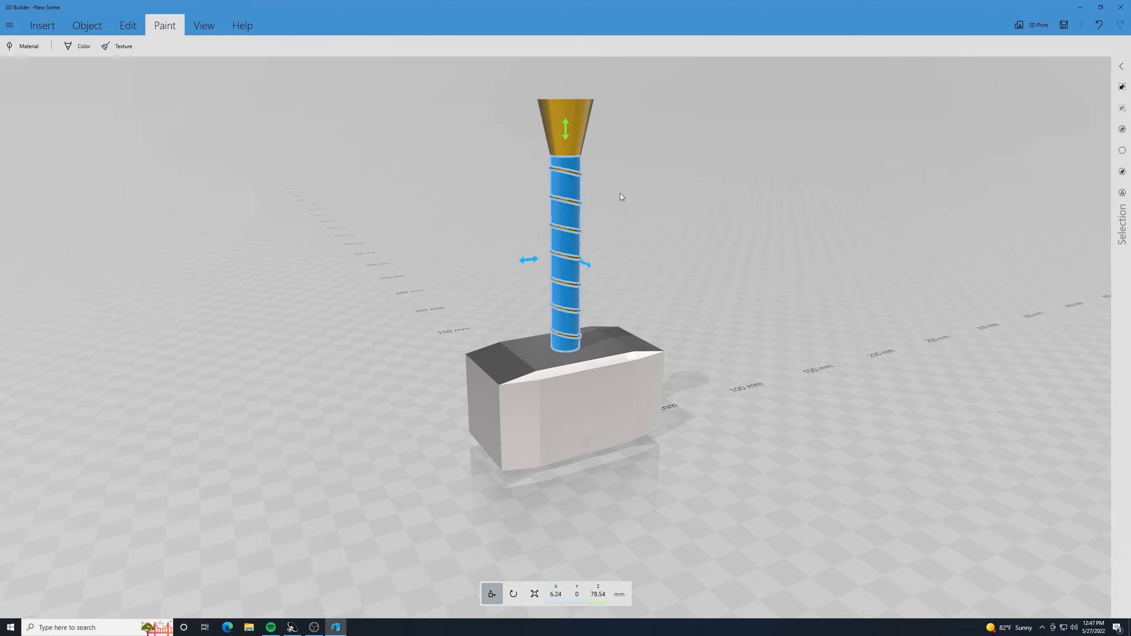
pyautogui.click(641, 212)
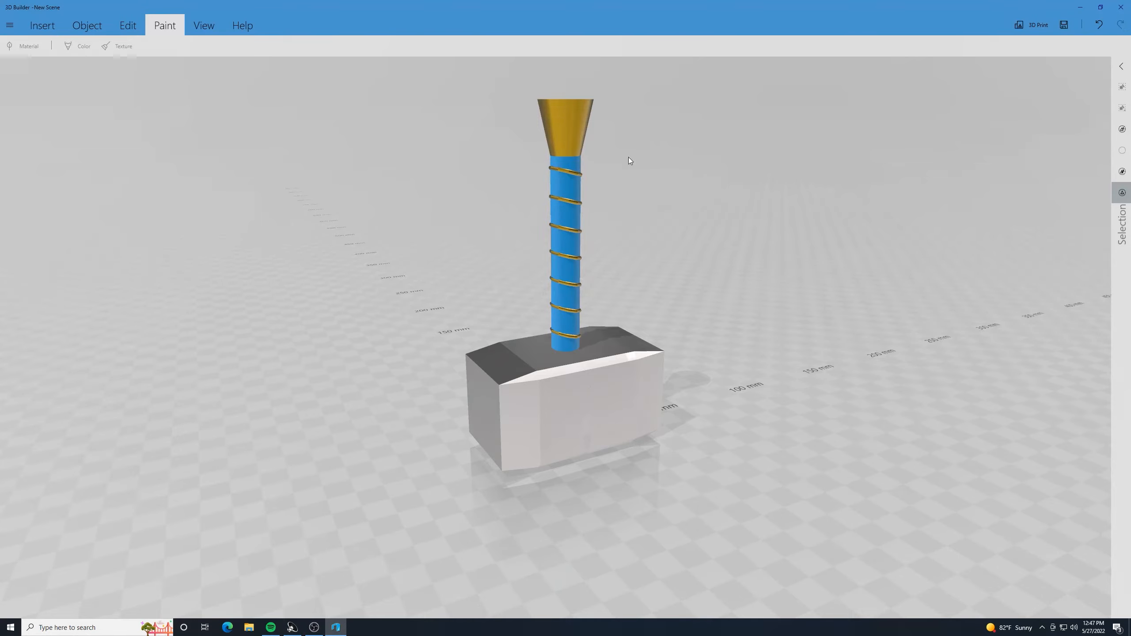
pyautogui.click(569, 184)
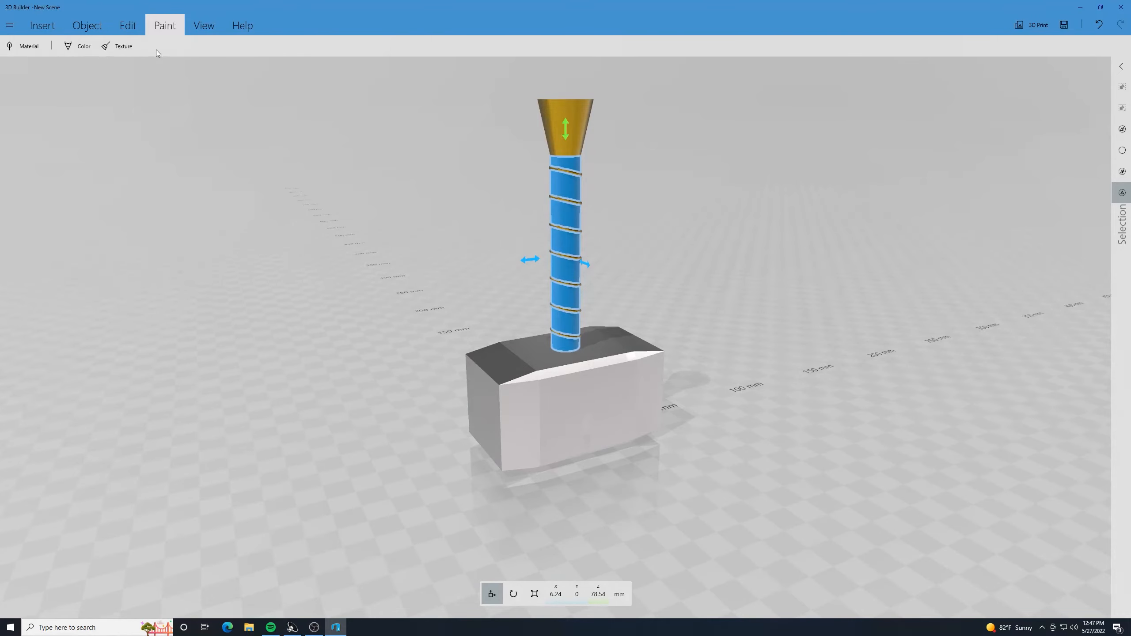
pyautogui.click(122, 48)
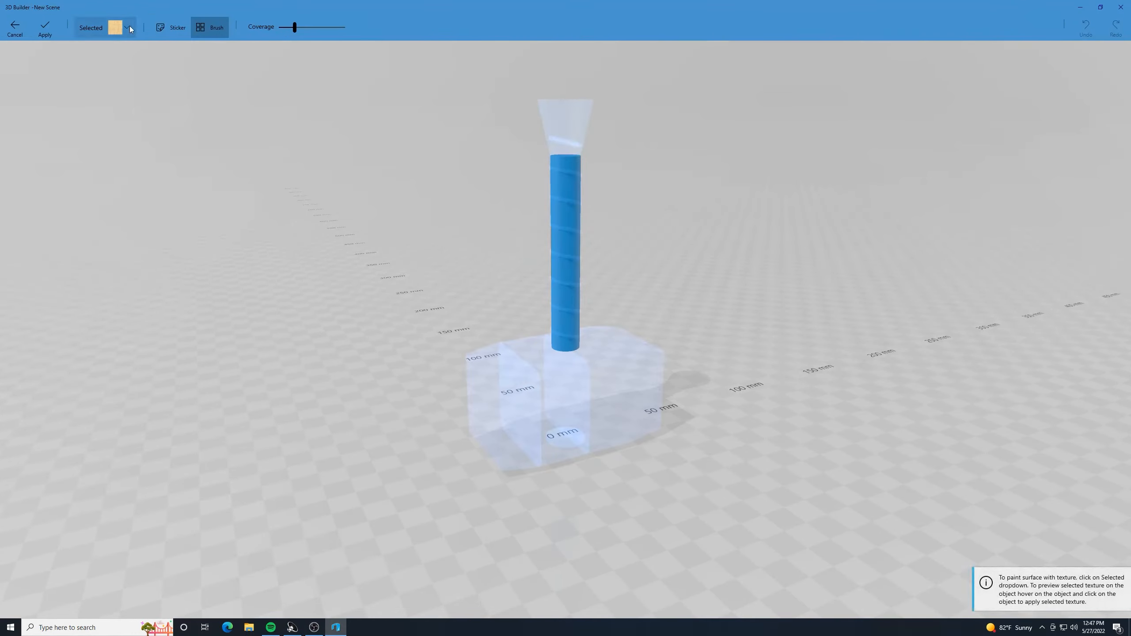
pyautogui.click(128, 27)
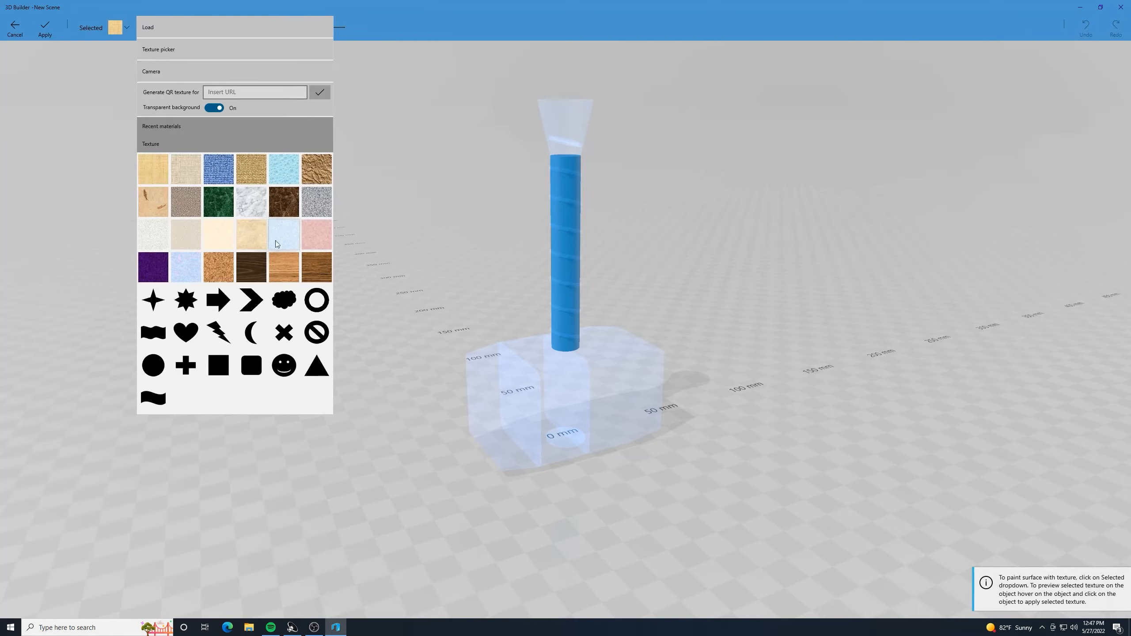
pyautogui.click(251, 266)
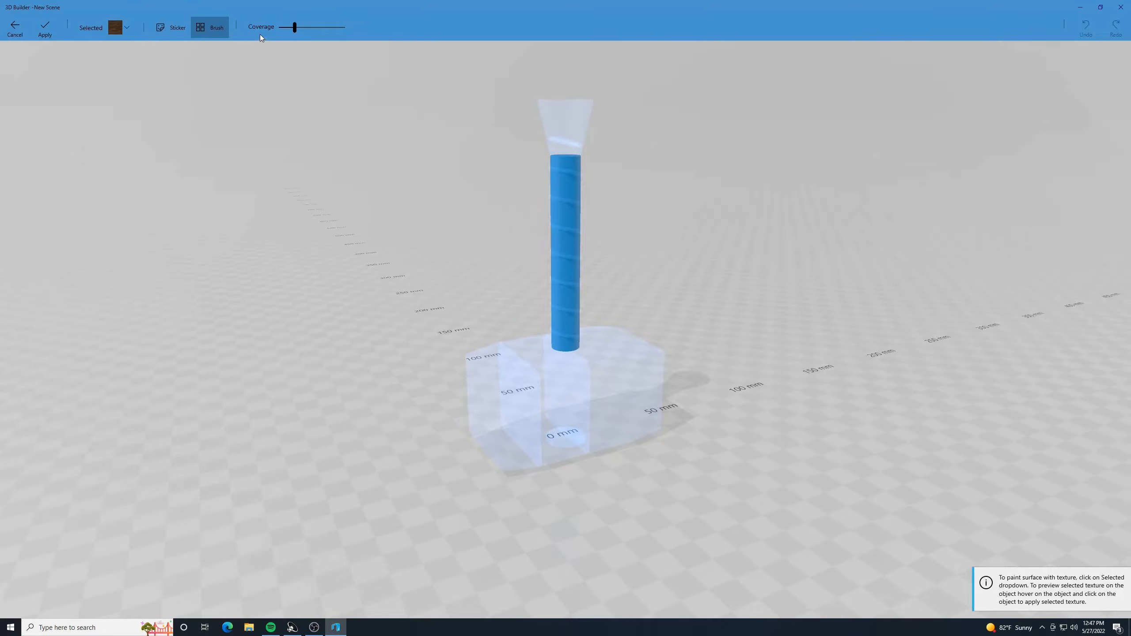
pyautogui.moveTo(294, 25); pyautogui.dragTo(401, 35)
# - Paint the handle with the dark wood texture, apply it and clear the selection
pyautogui.moveTo(721, 230); pyautogui.dragTo(320, 185)
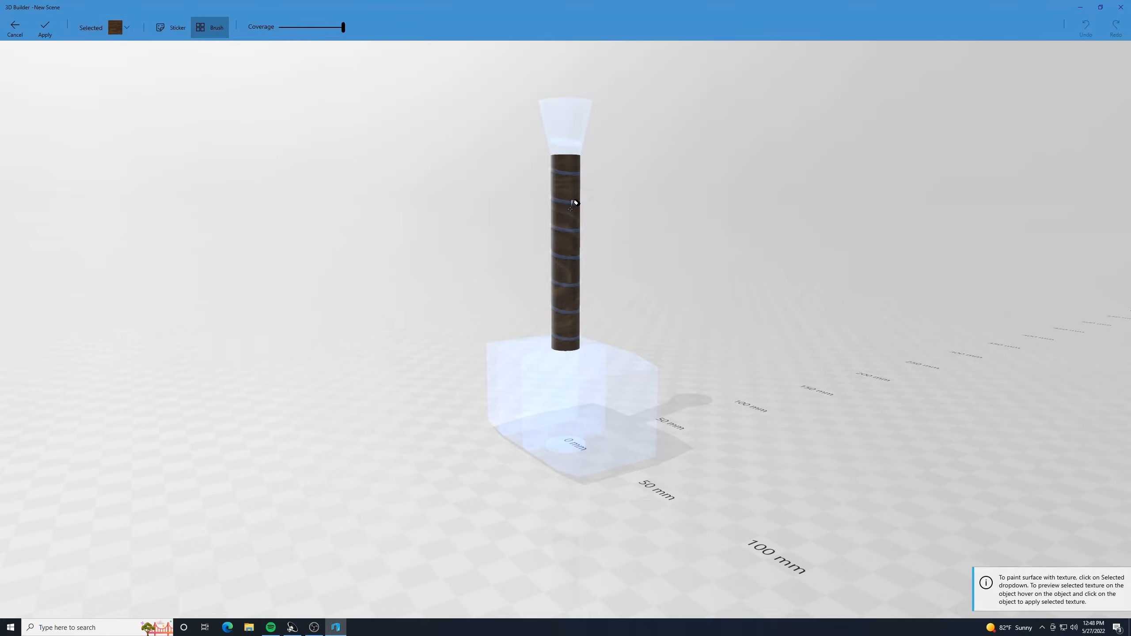
pyautogui.click(570, 209)
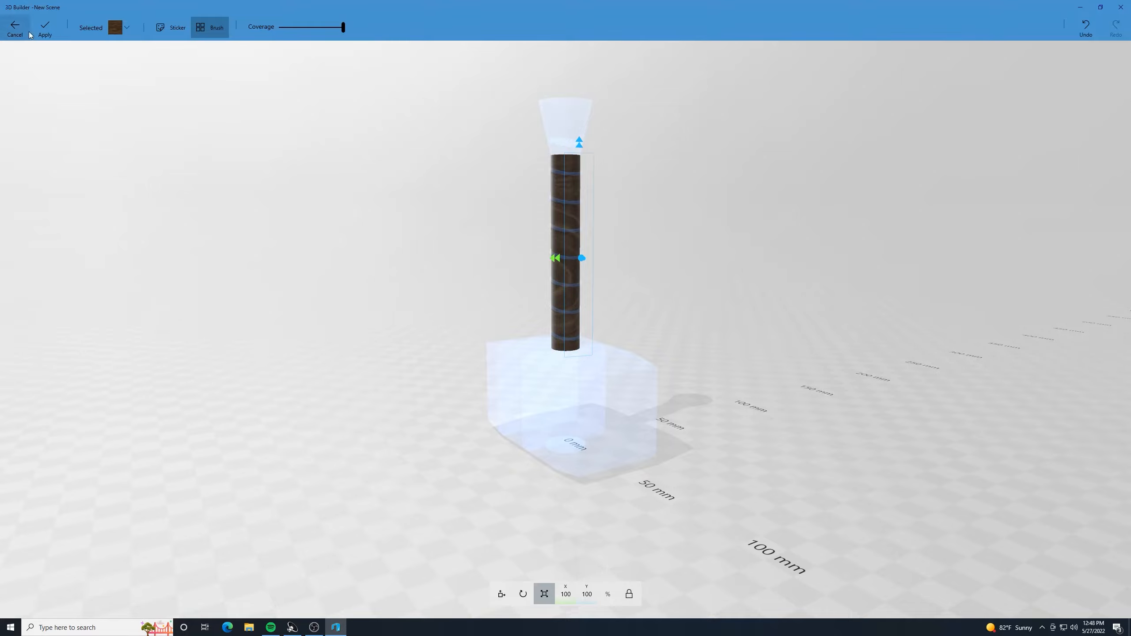
pyautogui.moveTo(170, 97); pyautogui.dragTo(620, 125, button='right')
pyautogui.click(45, 28)
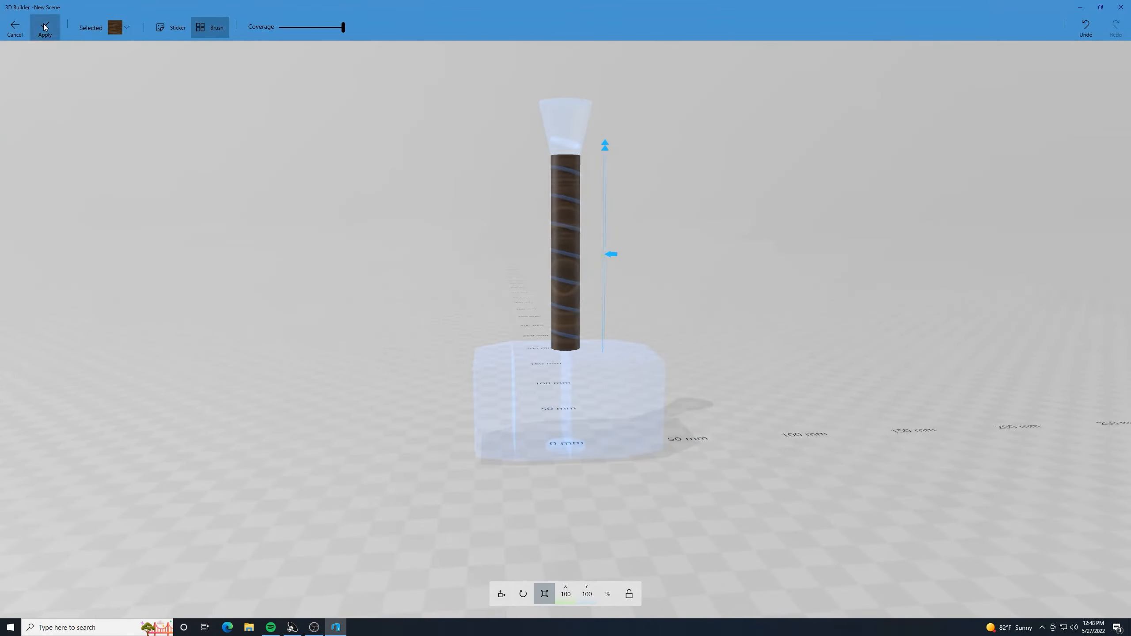
pyautogui.click(624, 232)
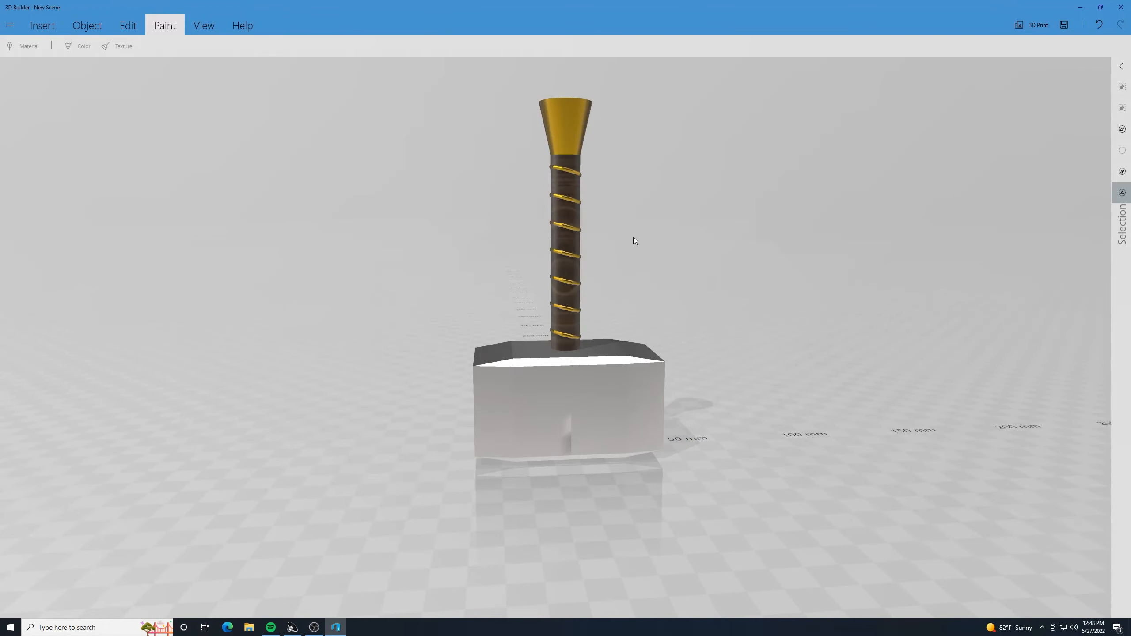
# - Select the whole hammer and rotate it to a pitch of 37 degrees, with the block at the bottom and the handle pointing up
pyautogui.moveTo(633, 237); pyautogui.dragTo(771, 275, button='right')
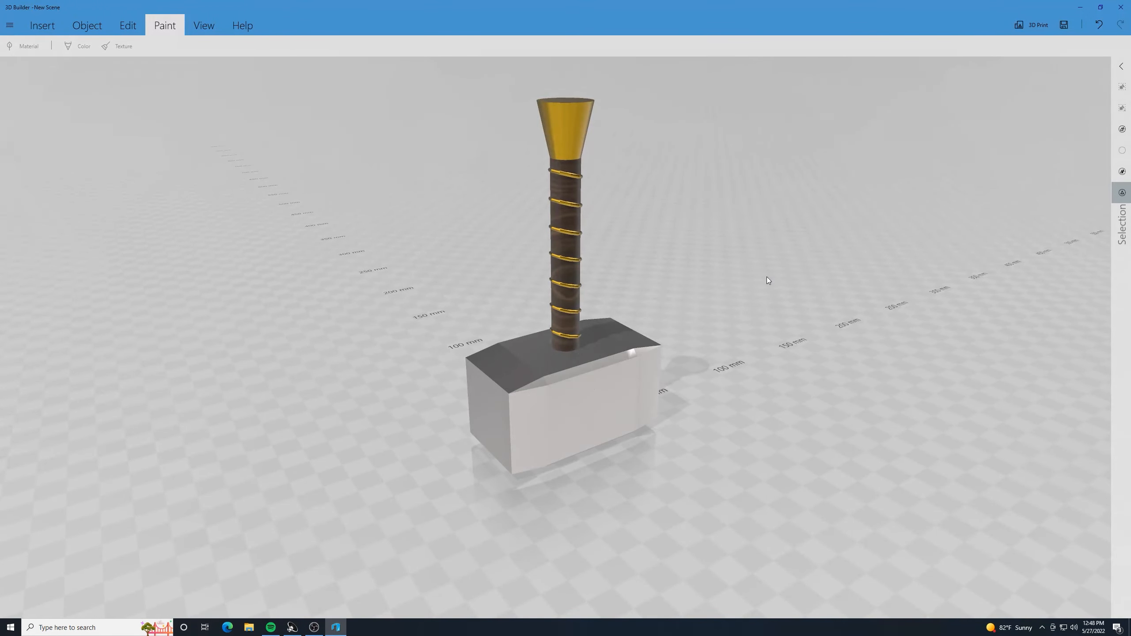
pyautogui.hotkey('ctrl', 'a')
pyautogui.click(502, 594)
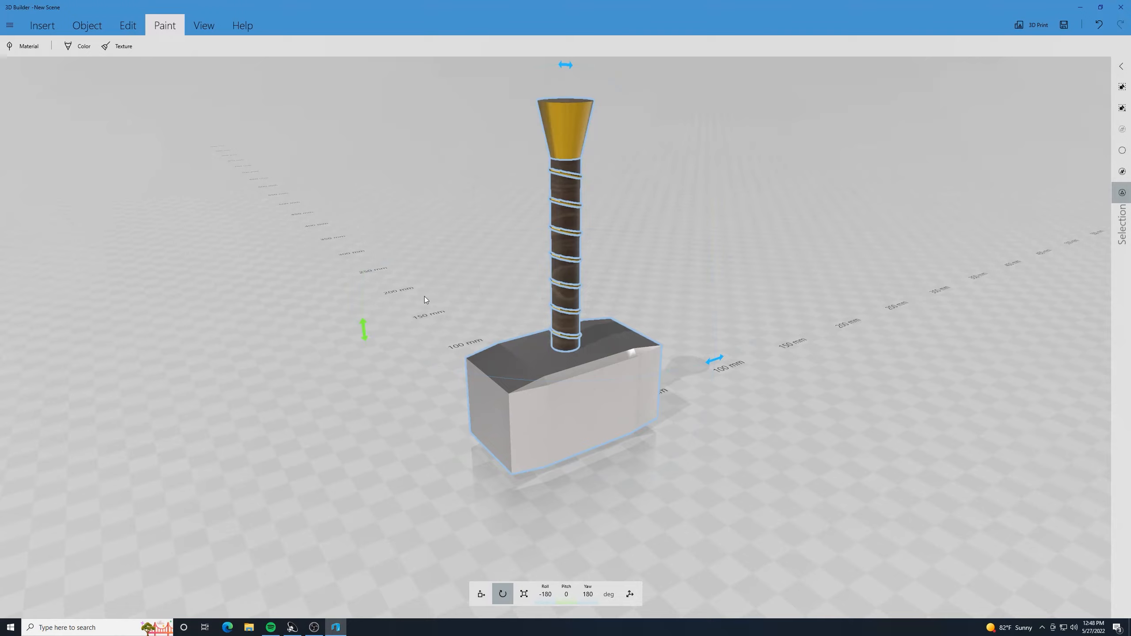
pyautogui.moveTo(362, 329); pyautogui.dragTo(787, 235)
pyautogui.moveTo(857, 220); pyautogui.dragTo(682, 218)
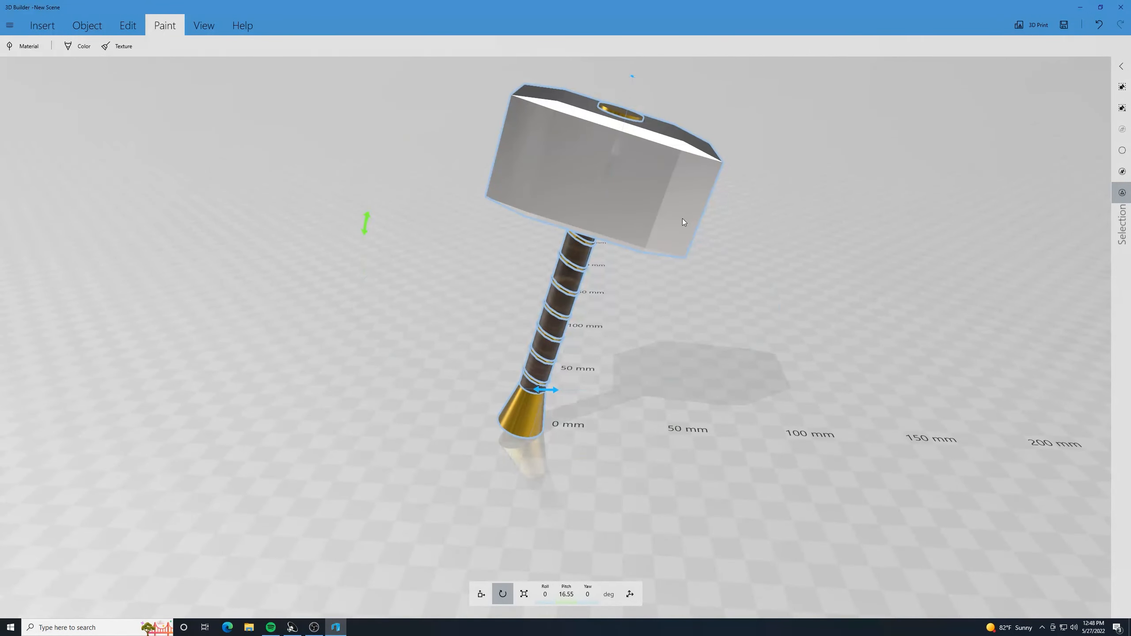
pyautogui.moveTo(365, 219); pyautogui.dragTo(637, 218)
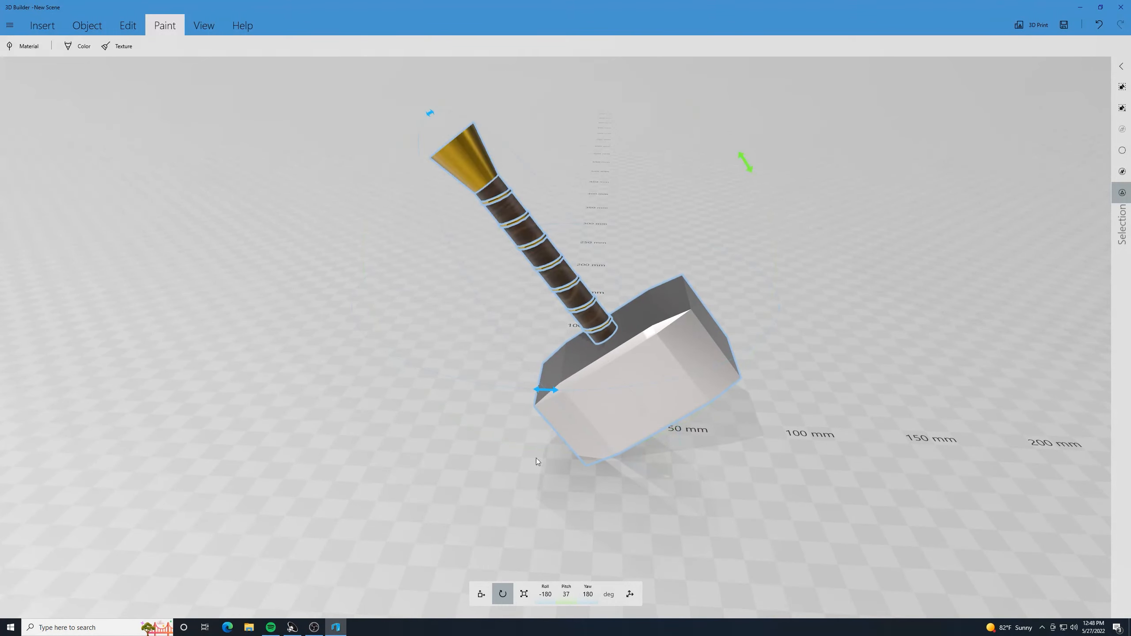
# - Raise the tilted hammer slightly so its lowest corner rests on the floor, and clear the selection
pyautogui.click(481, 594)
pyautogui.moveTo(593, 106); pyautogui.dragTo(593, 89)
pyautogui.moveTo(833, 332); pyautogui.dragTo(629, 261)
pyautogui.click(625, 264)
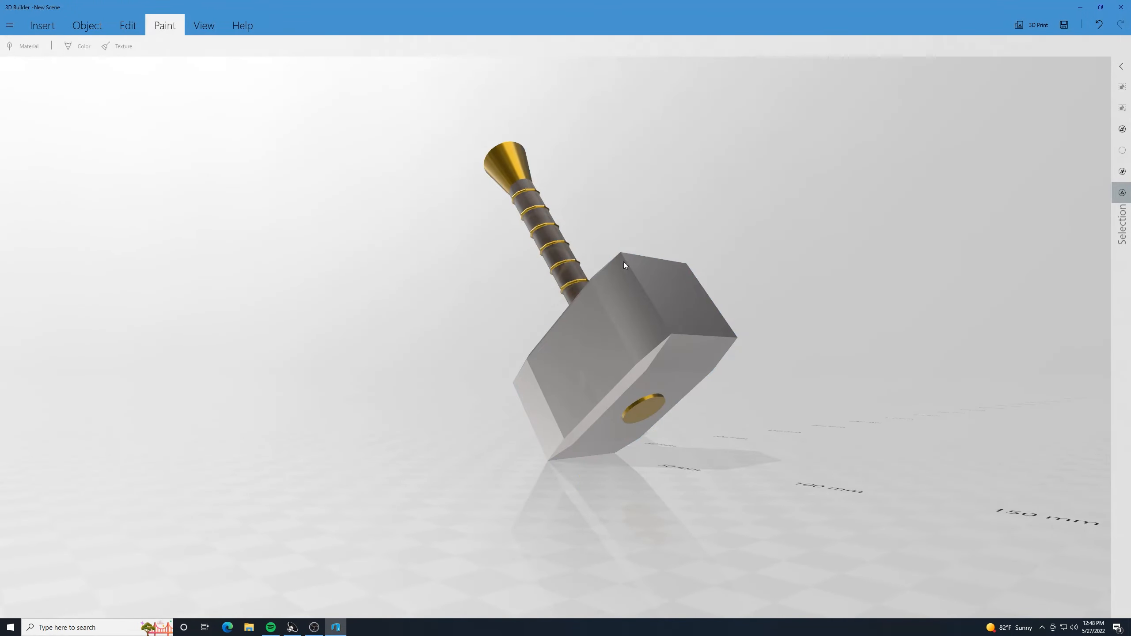
# - Examine the finished hammer from several sides and close up
pyautogui.moveTo(766, 222); pyautogui.dragTo(432, 210)
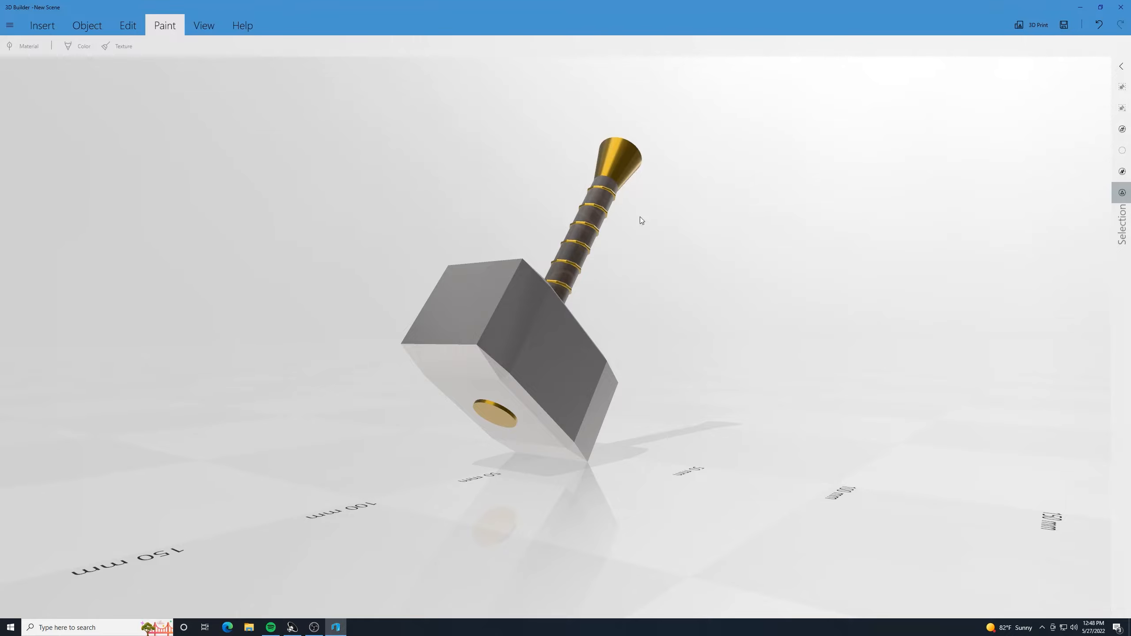
pyautogui.moveTo(743, 219); pyautogui.dragTo(735, 249)
pyautogui.scroll(3, 735, 249)
pyautogui.moveTo(796, 272); pyautogui.dragTo(696, 254)
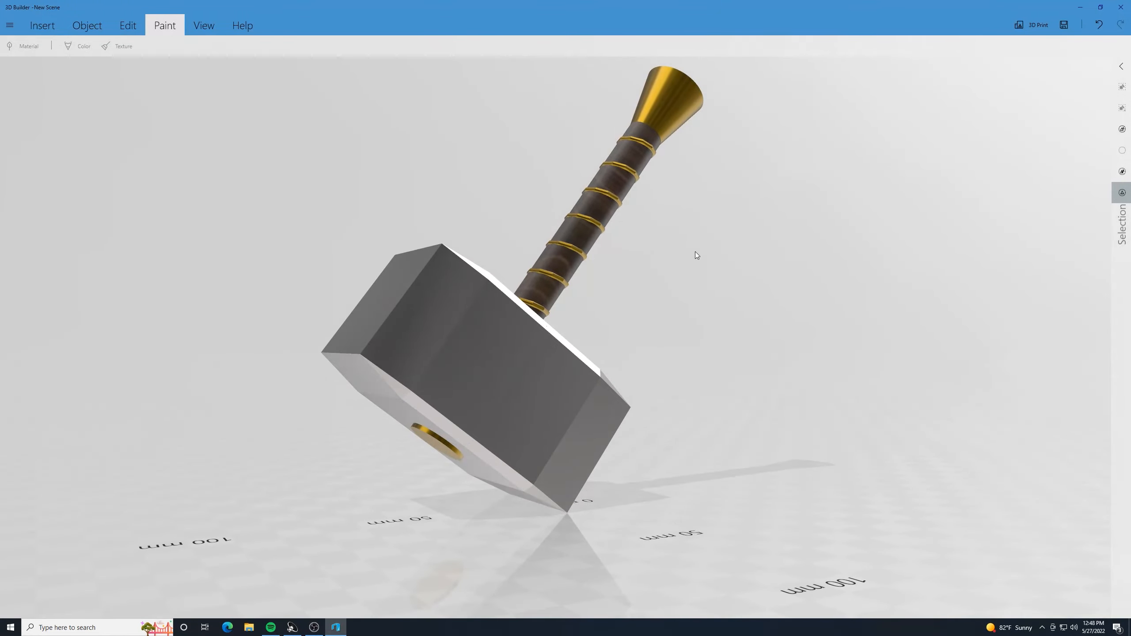